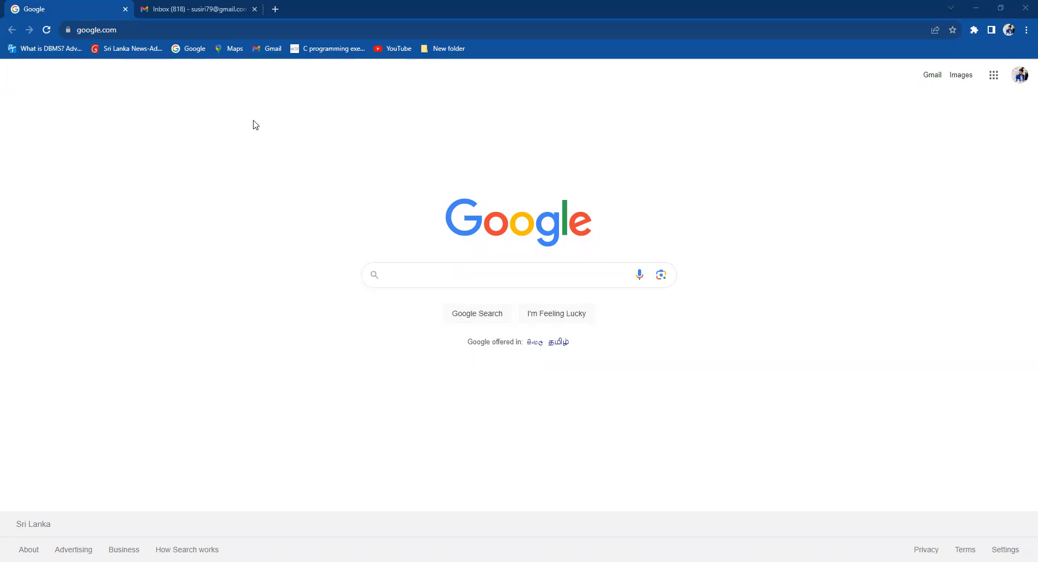
Go from the google.com home page to the Gmail inbox using the Gmail link.
click(119, 29)
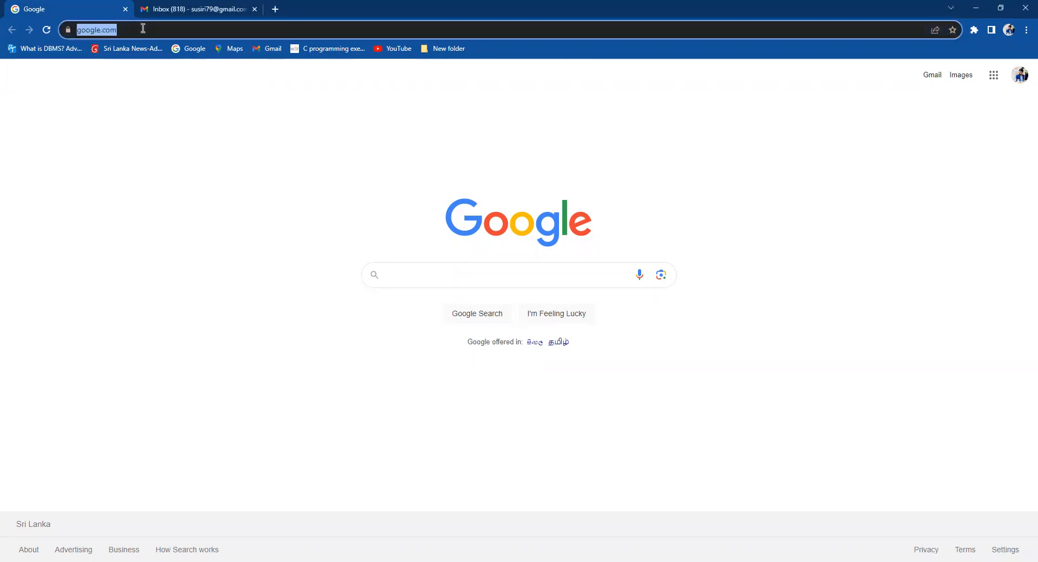
click(935, 78)
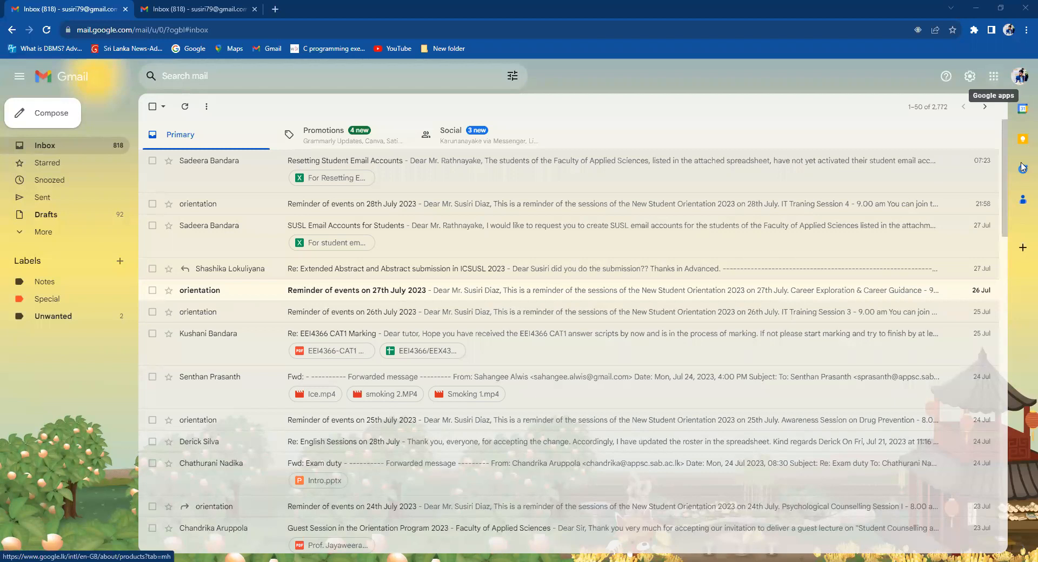
Scroll down the Google apps panel and launch Google Forms in a new tab.
scroll(1022, 173, down, 1)
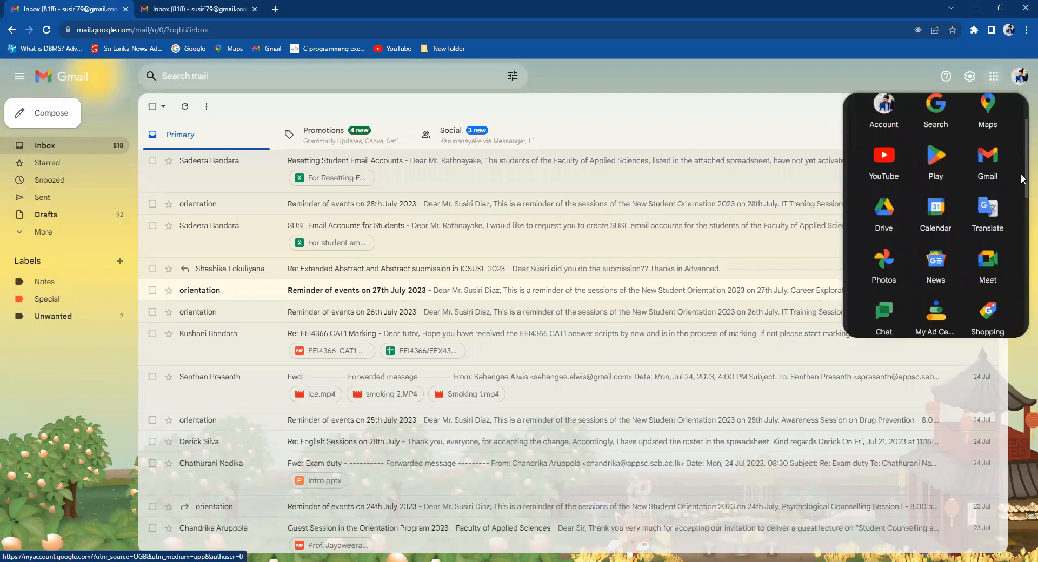
scroll(1021, 174, down, 1)
scroll(1021, 183, down, 3)
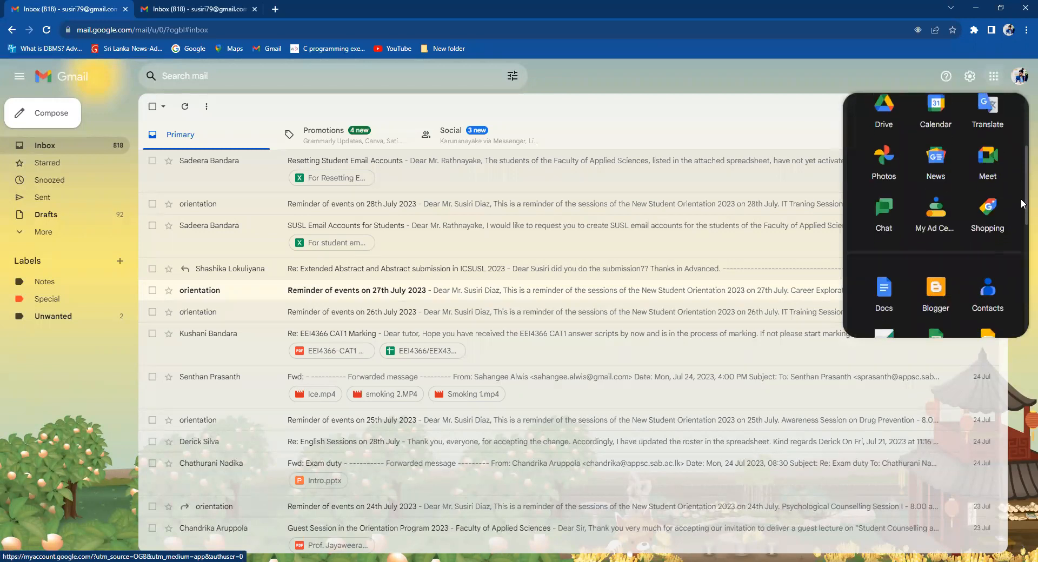
scroll(1021, 199, down, 2)
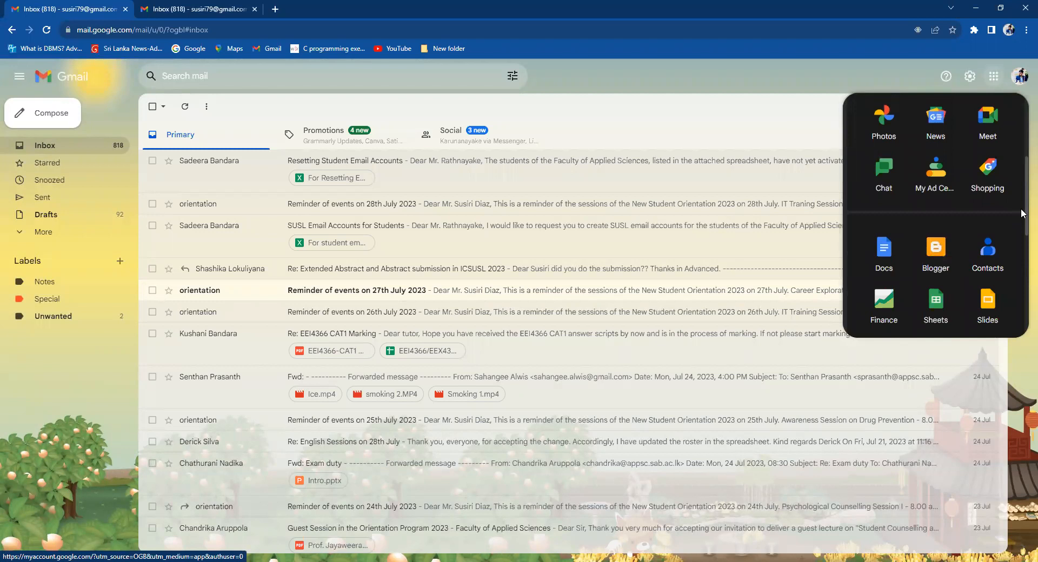
scroll(1021, 213, down, 1)
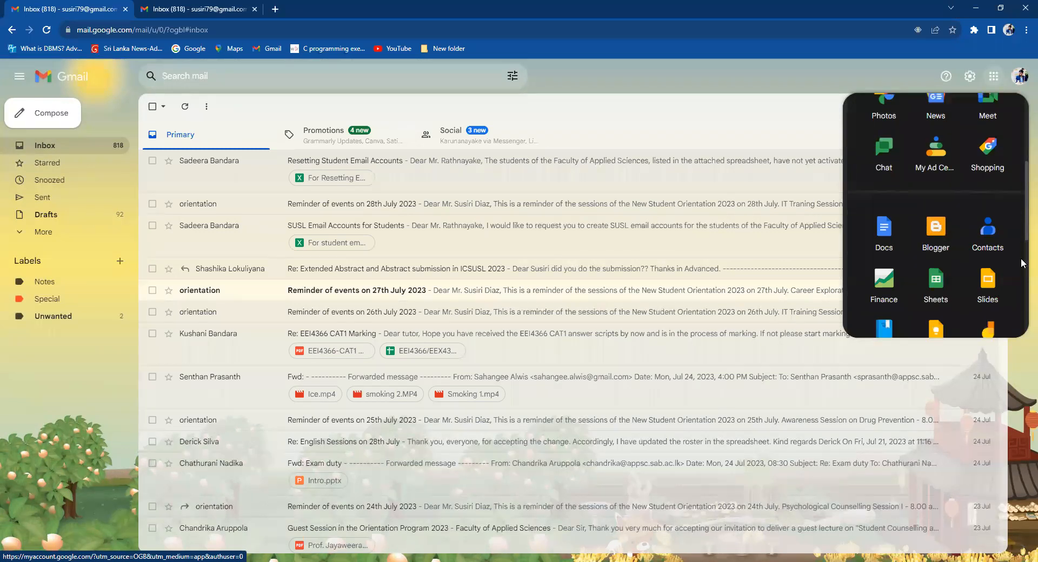
scroll(1021, 277, down, 5)
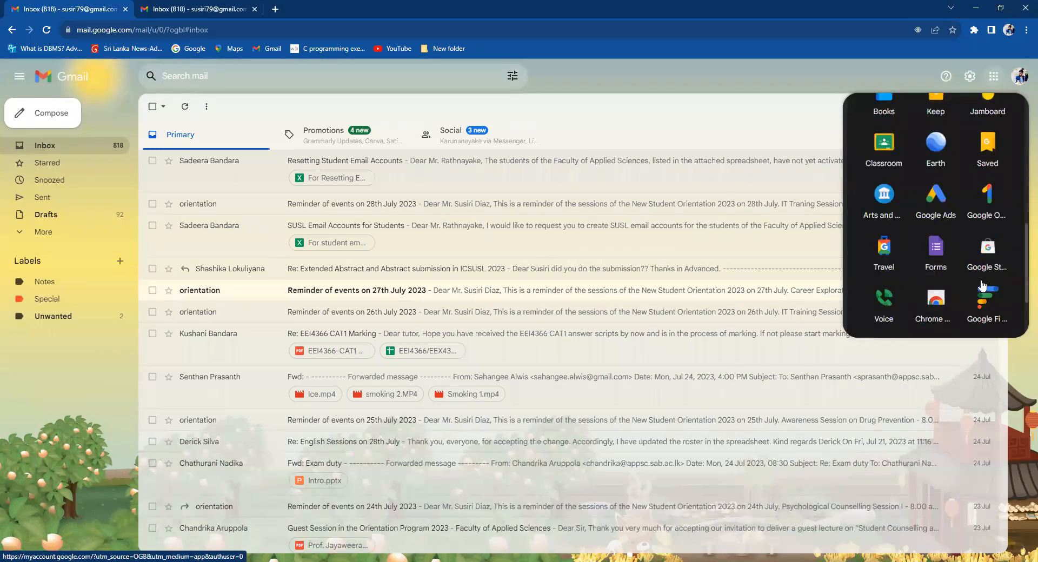
click(937, 253)
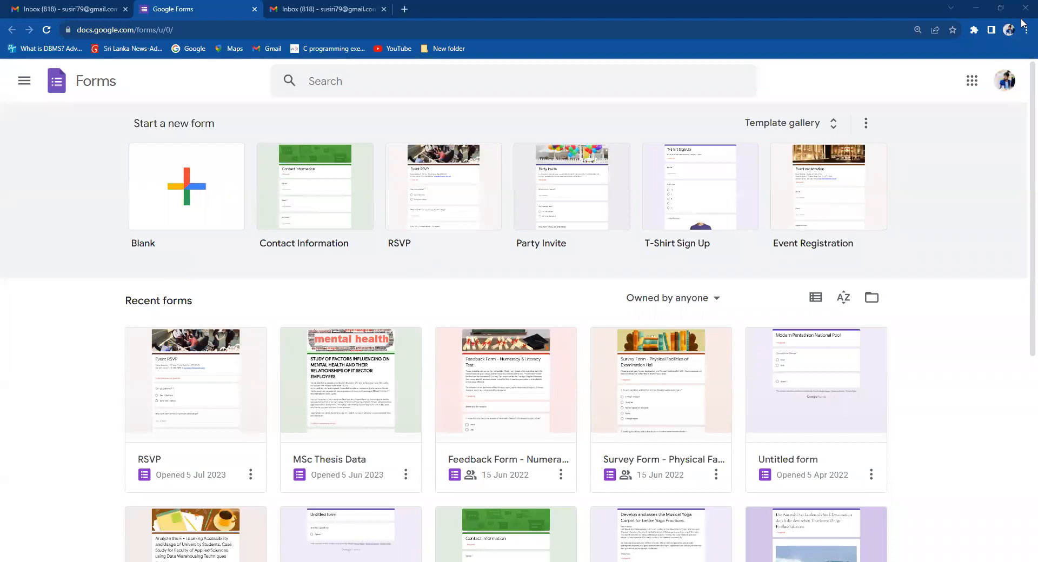
click(41, 6)
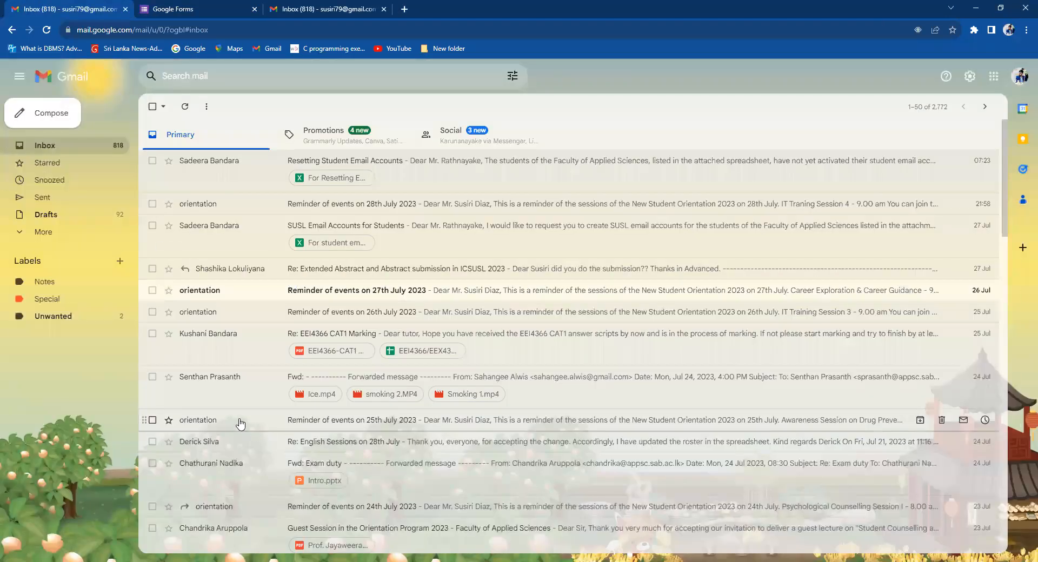
click(992, 80)
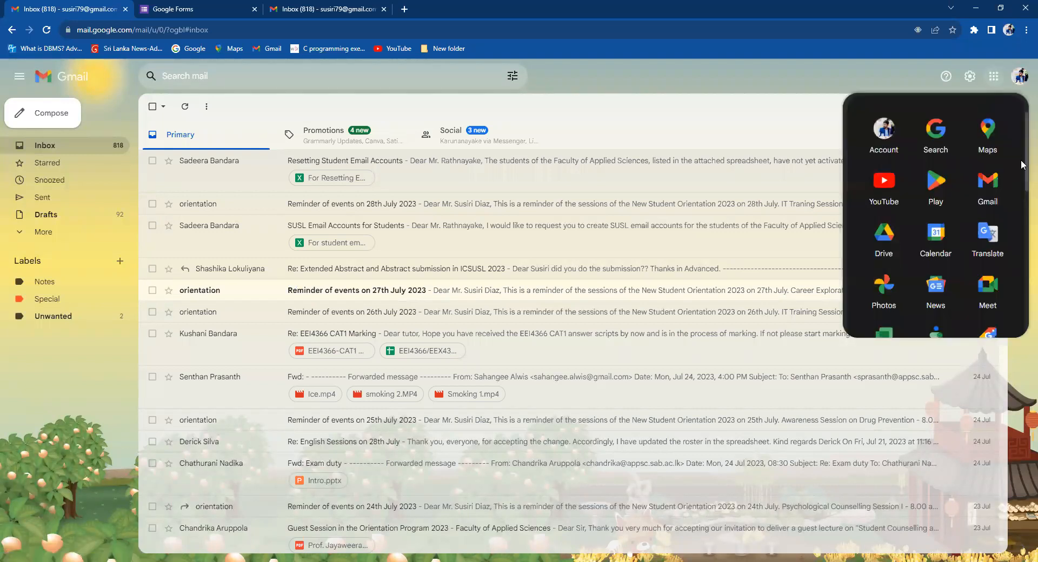
scroll(1021, 160, down, 1)
drag(1021, 164, 1021, 285)
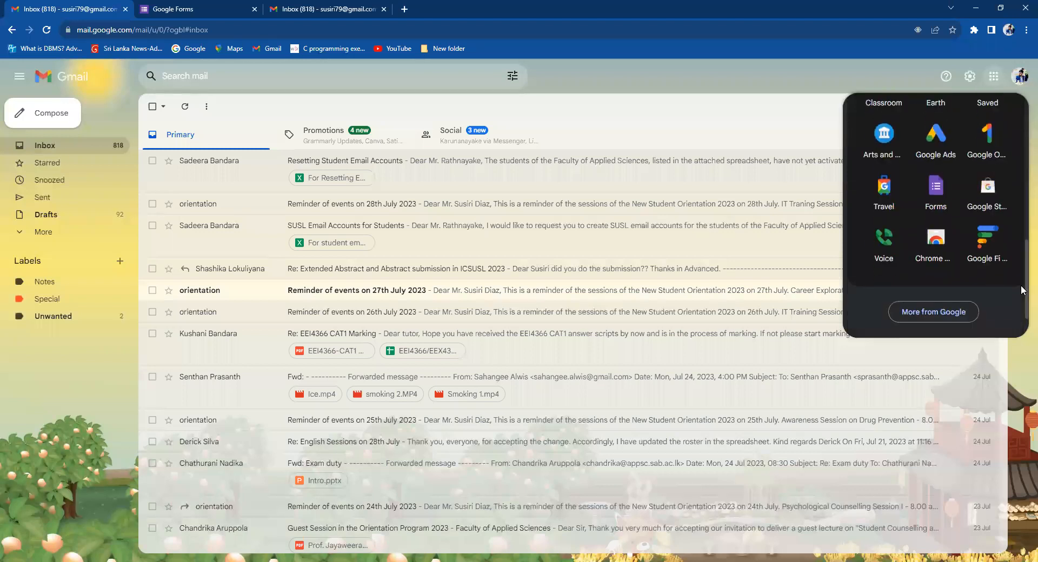
click(944, 215)
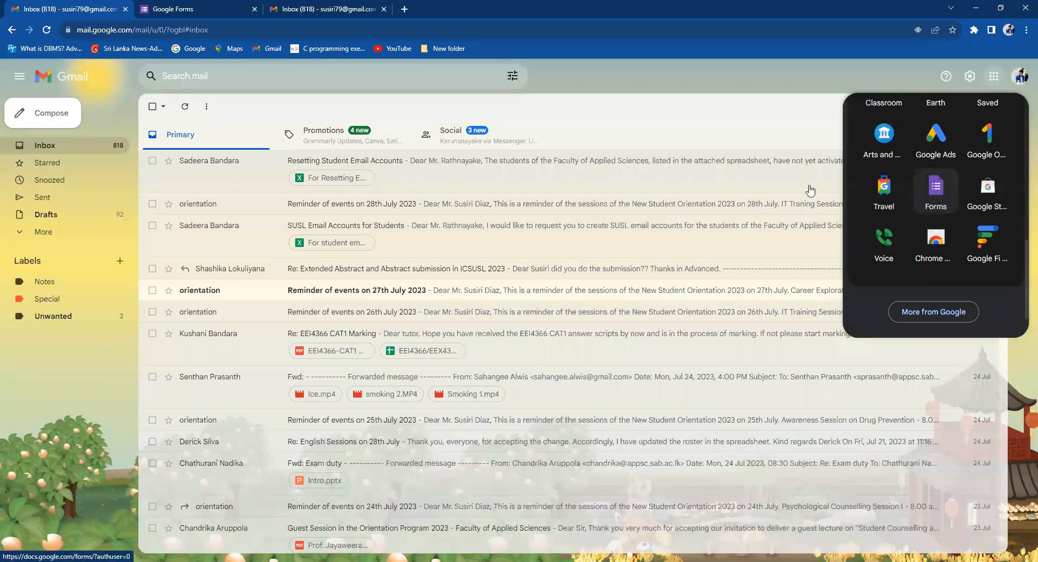
click(174, 6)
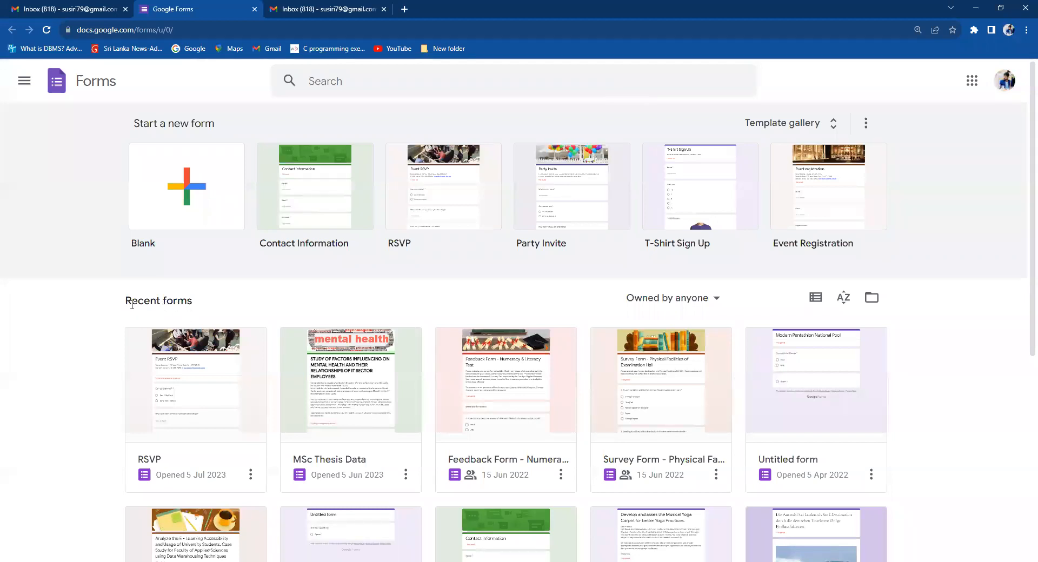
scroll(1022, 271, down, 5)
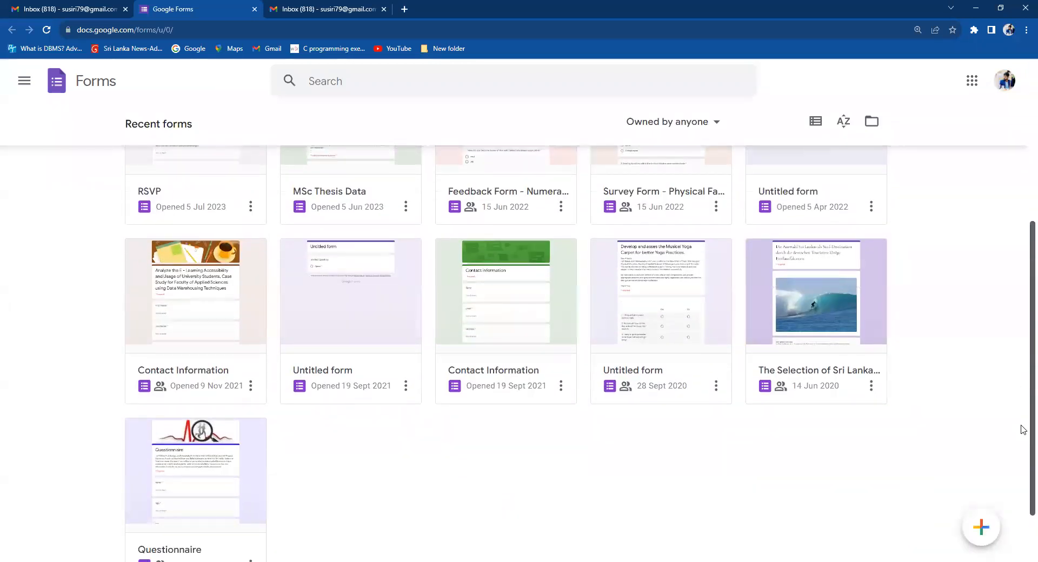
scroll(1022, 351, up, 5)
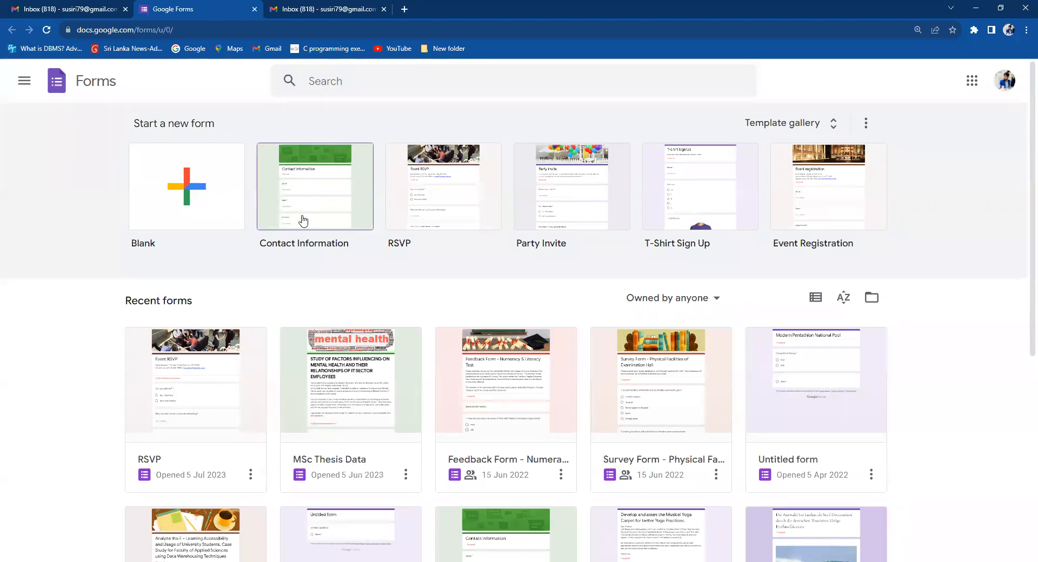
Create a new form from the Blank card under Start a new form.
click(176, 214)
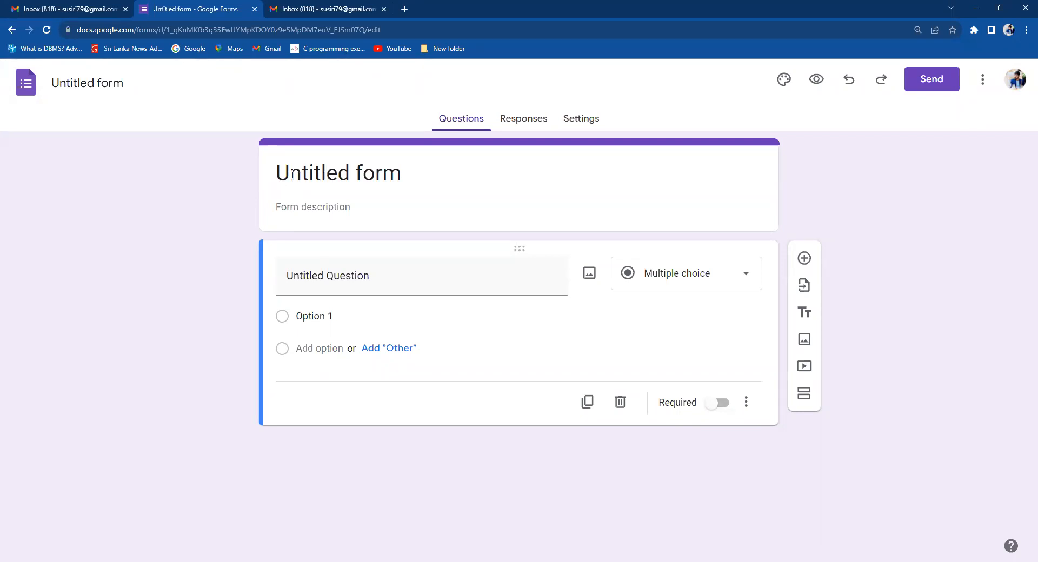
click(784, 79)
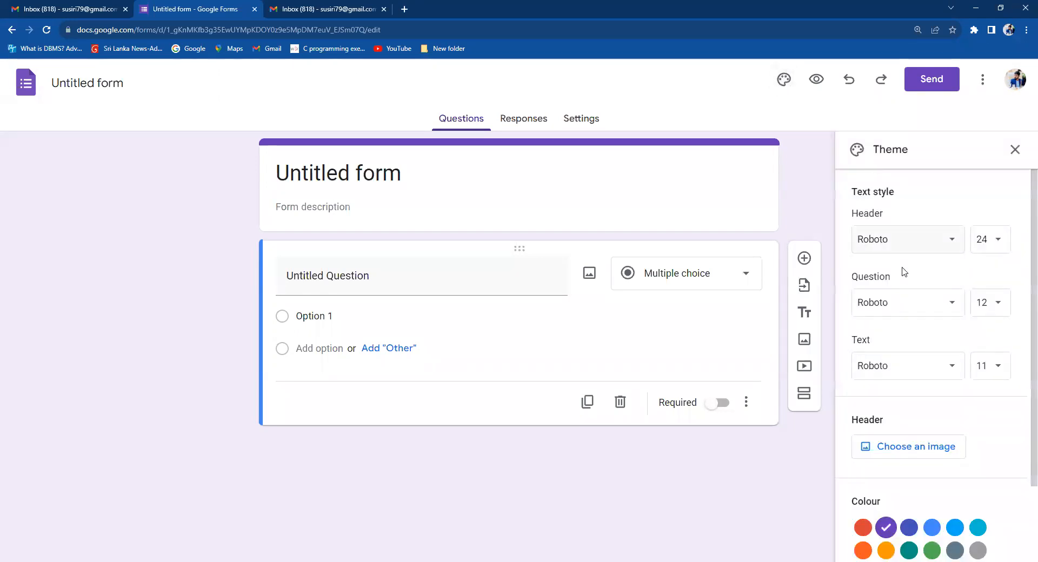
scroll(1022, 238, down, 2)
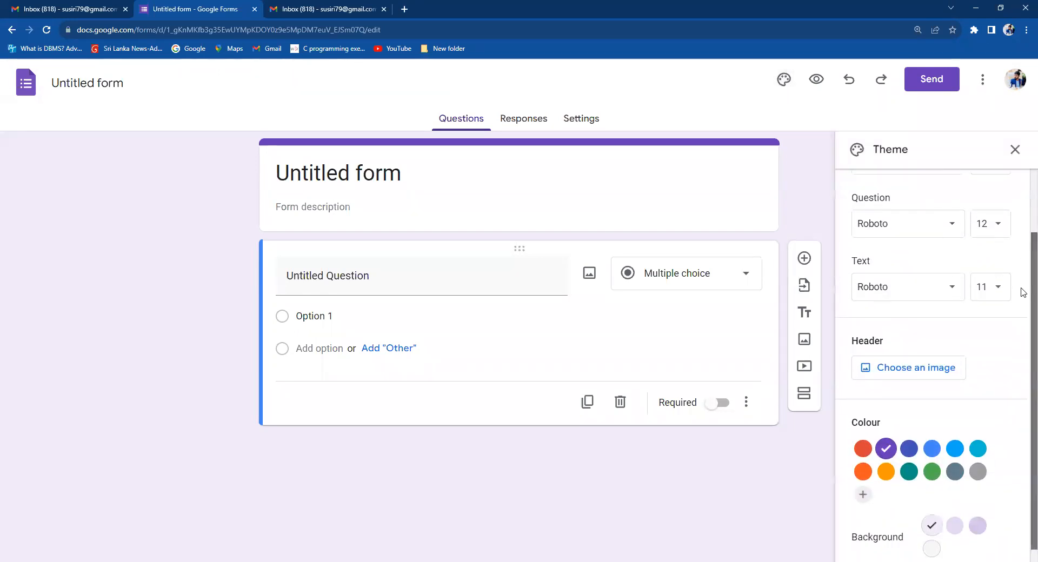
scroll(1022, 259, up, 2)
scroll(1023, 295, down, 2)
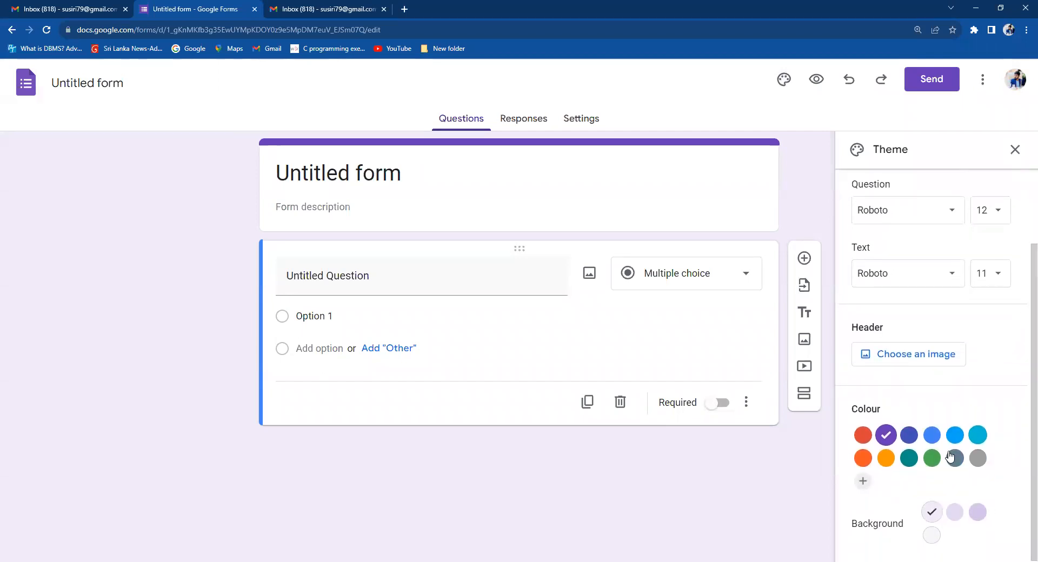
scroll(975, 378, up, 2)
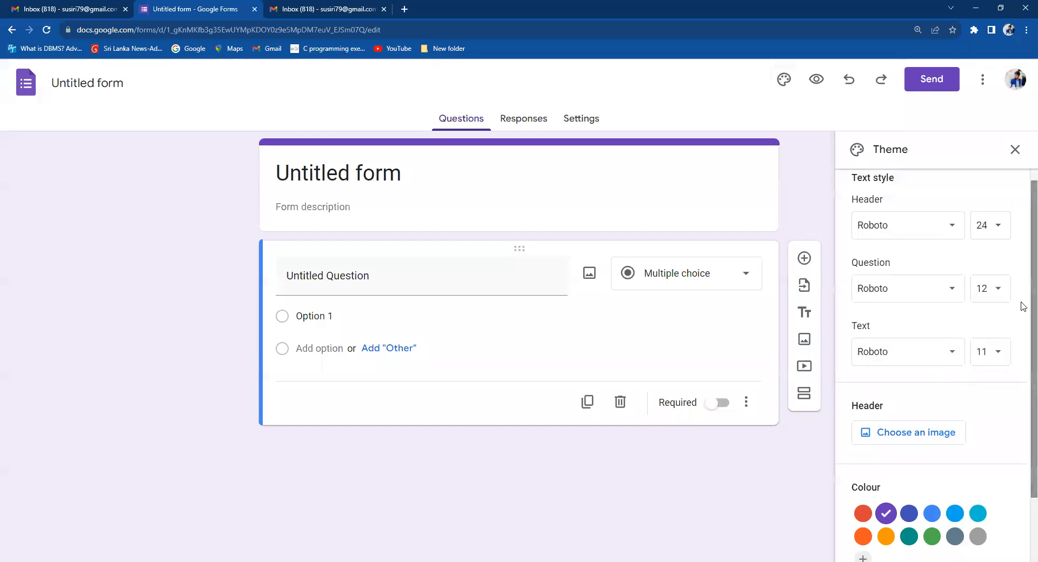
scroll(1021, 325, down, 1)
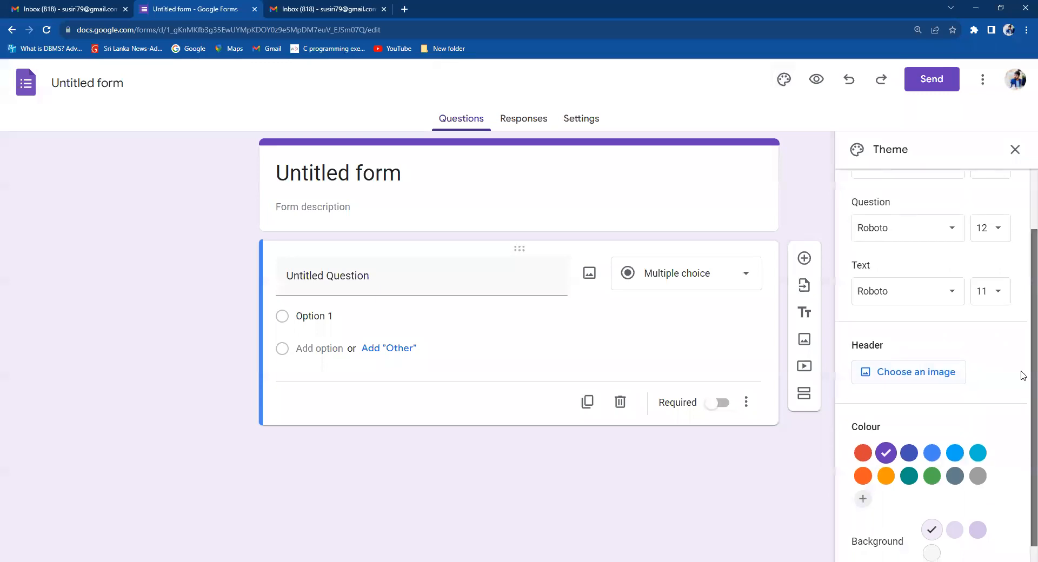
scroll(1020, 378, down, 1)
scroll(1022, 324, up, 2)
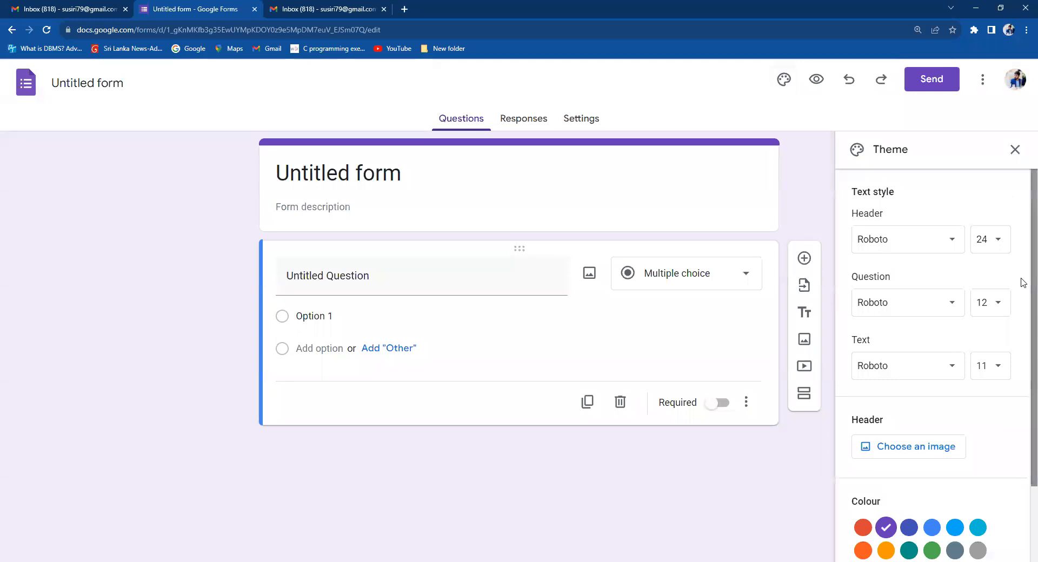
click(1016, 150)
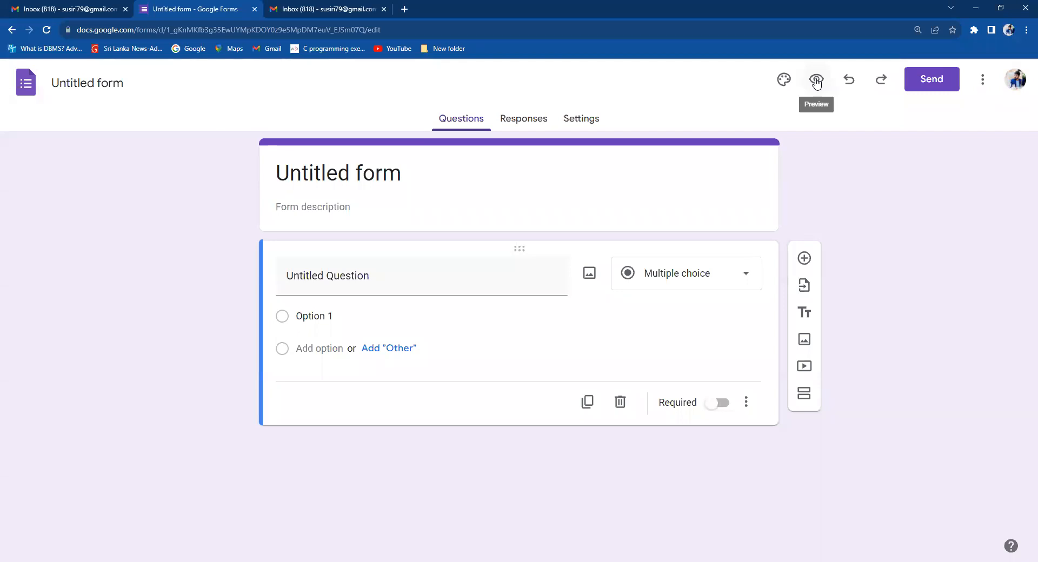
Preview the untitled form in a respondent tab, then return to the editor tab.
click(817, 81)
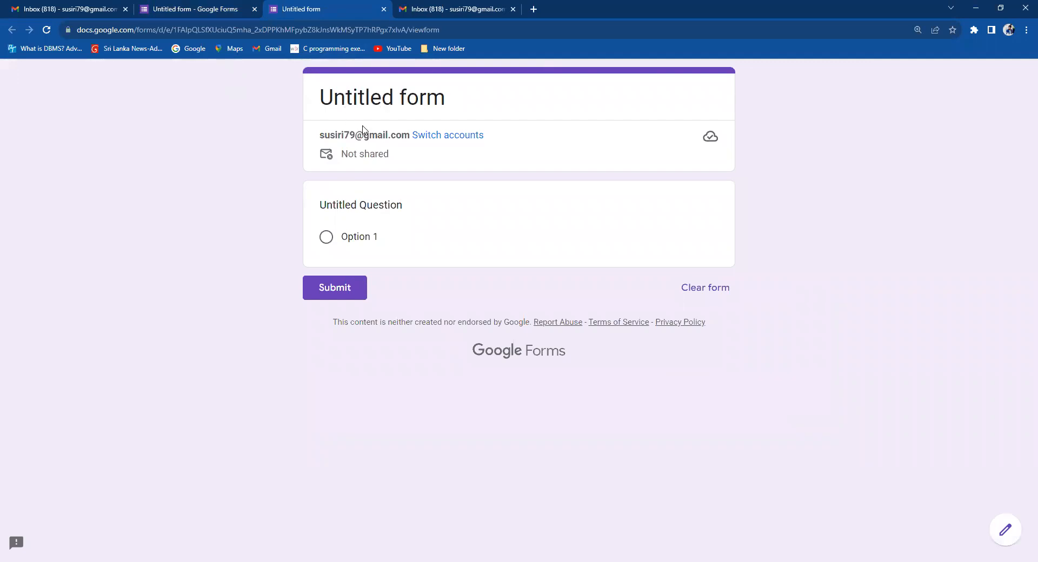
click(190, 9)
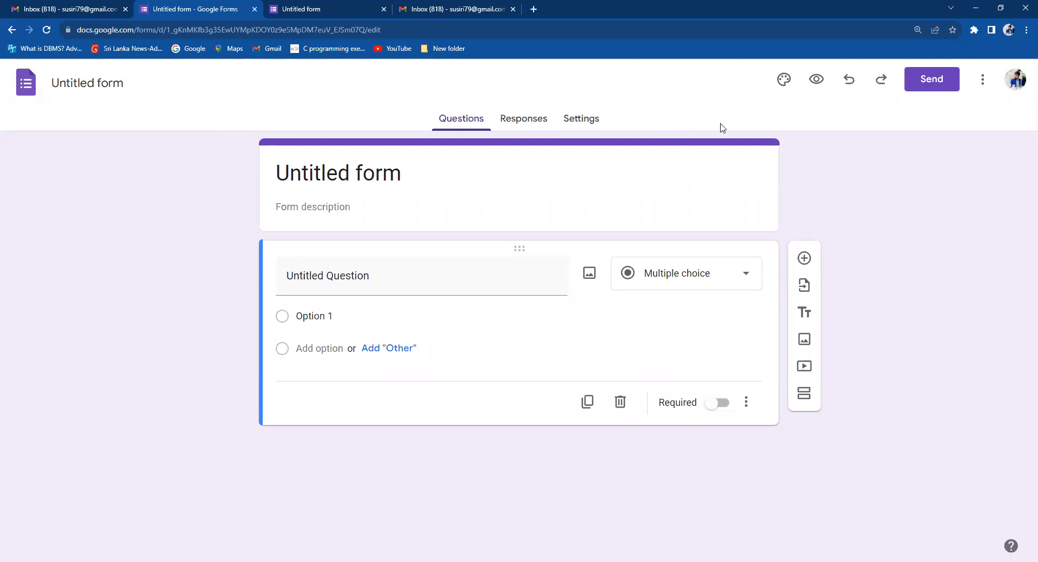
Replace the form title with 'Student Information' and place the cursor in the description.
triple_click(359, 172)
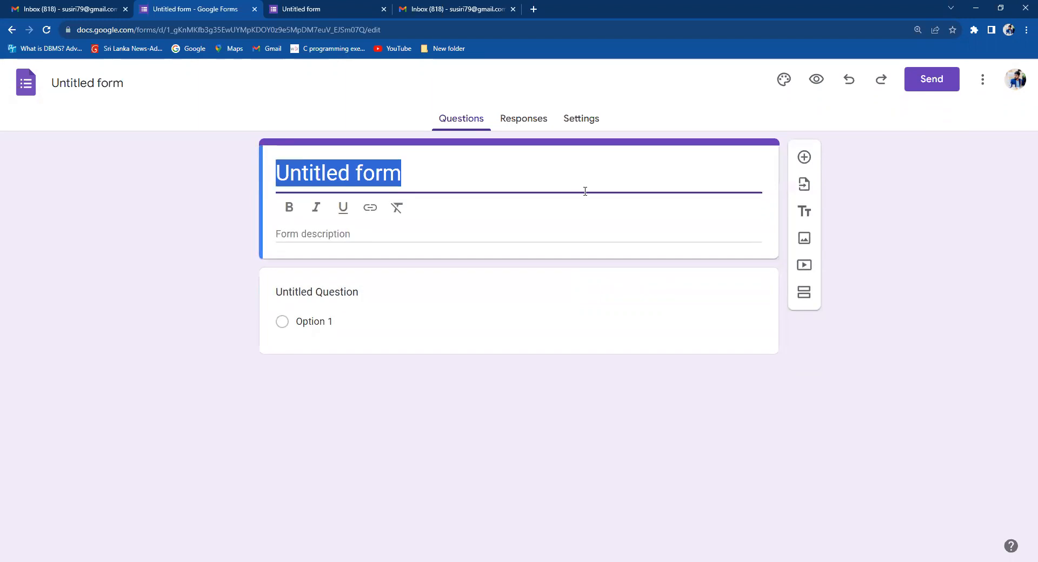
text(St)
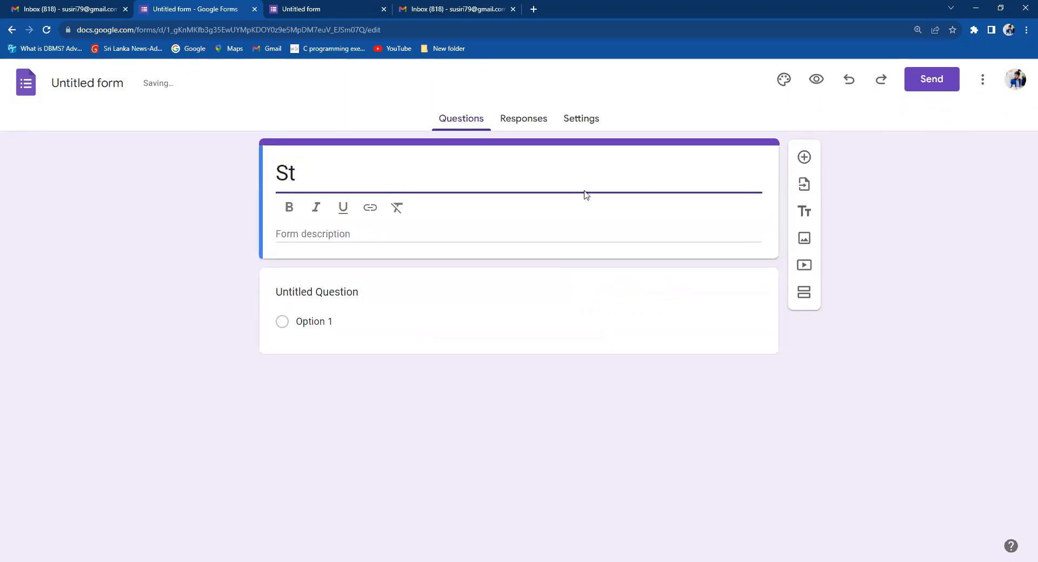
text(udent Information)
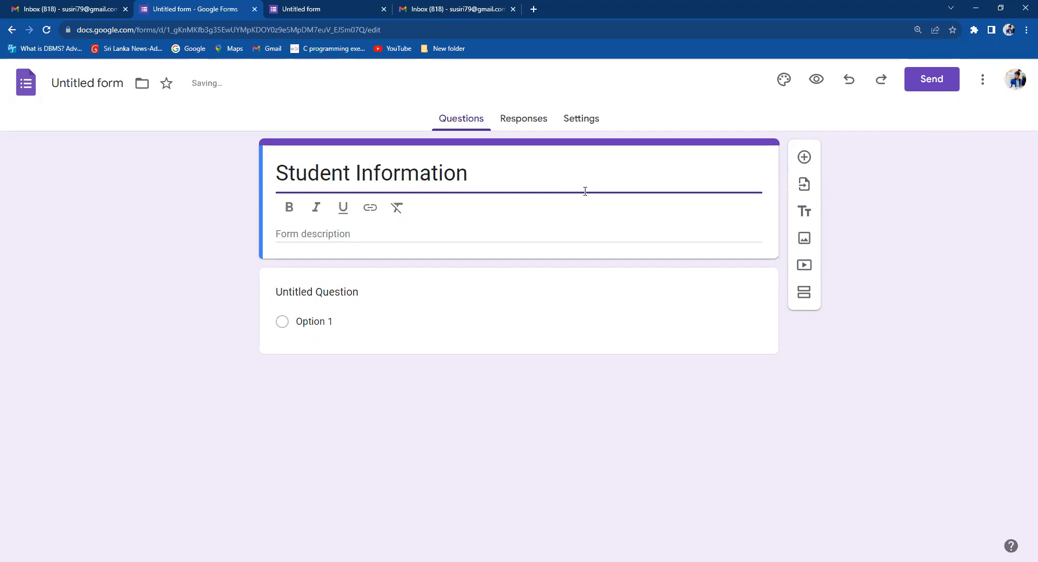
click(333, 233)
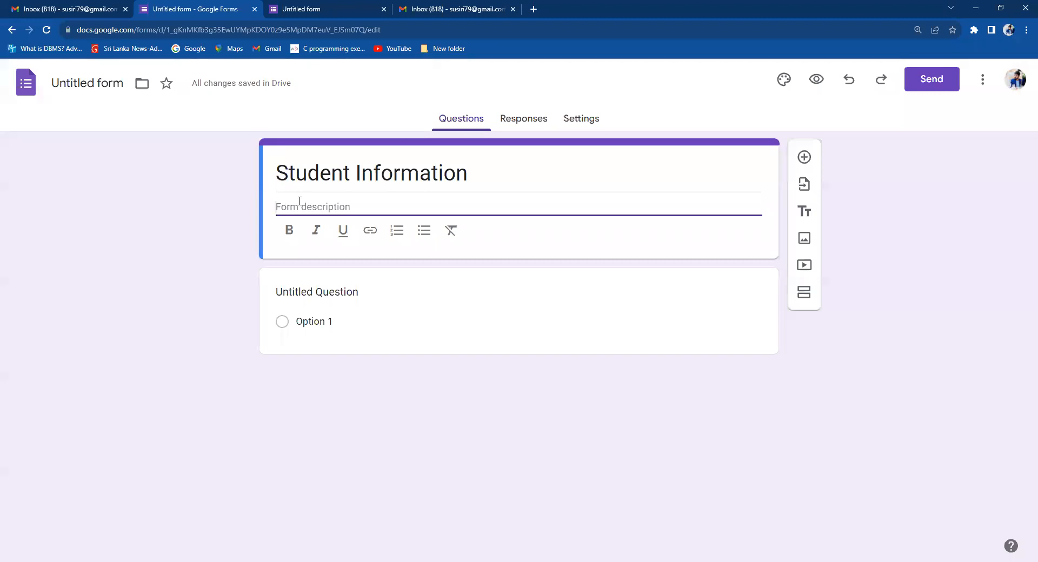
Enter 'Student information of FAS' as the form description.
text(Student information of)
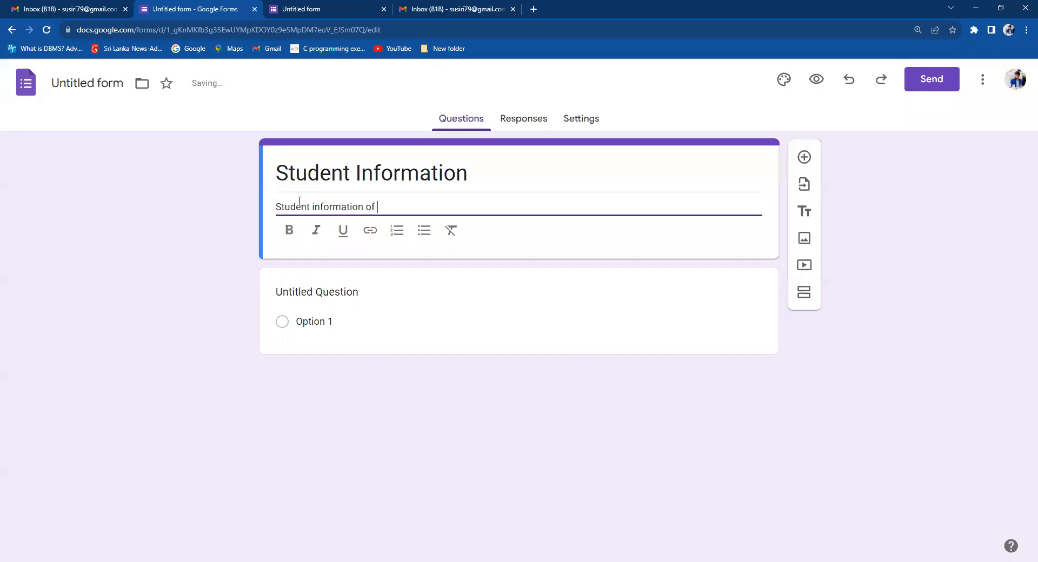
text(FAS)
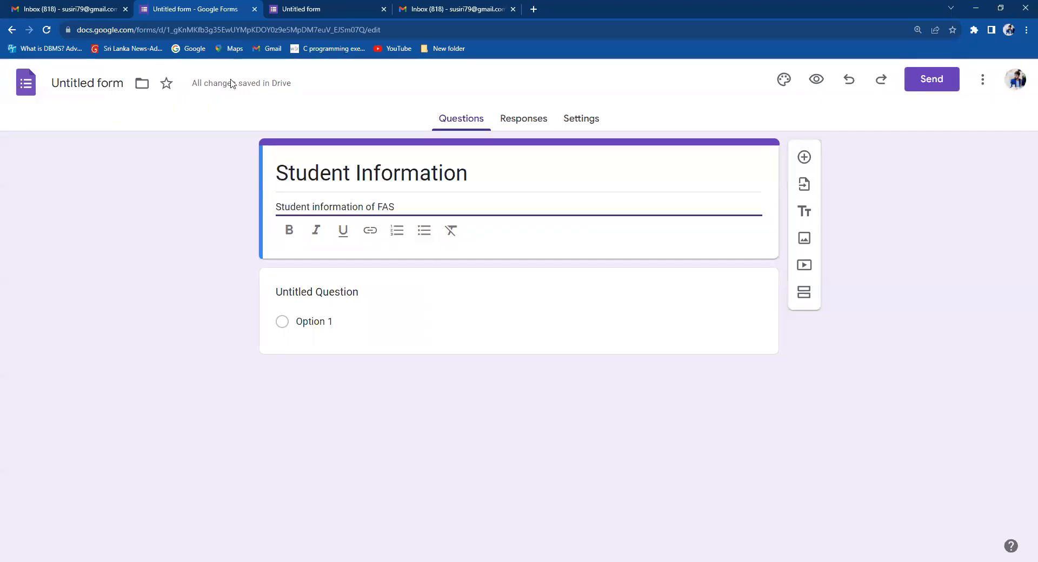
key(alt+Tab)
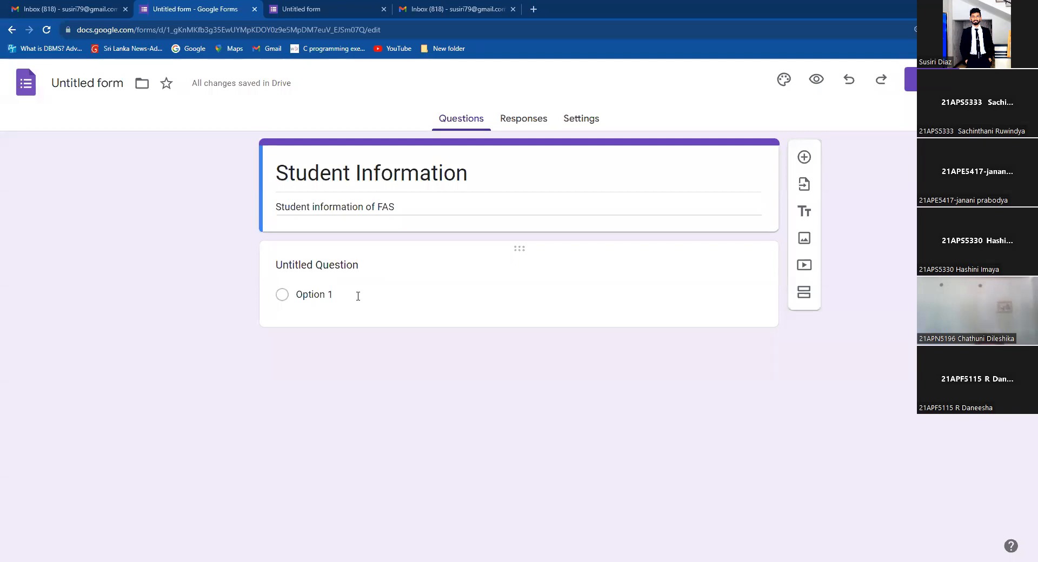
Title the first untitled question 'First Name'.
click(314, 264)
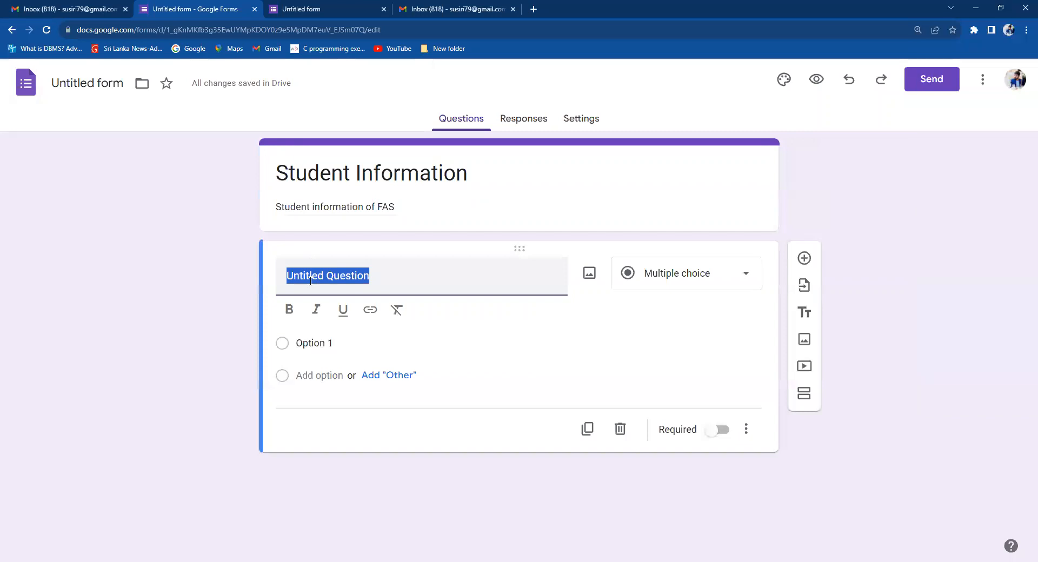
text(First Name)
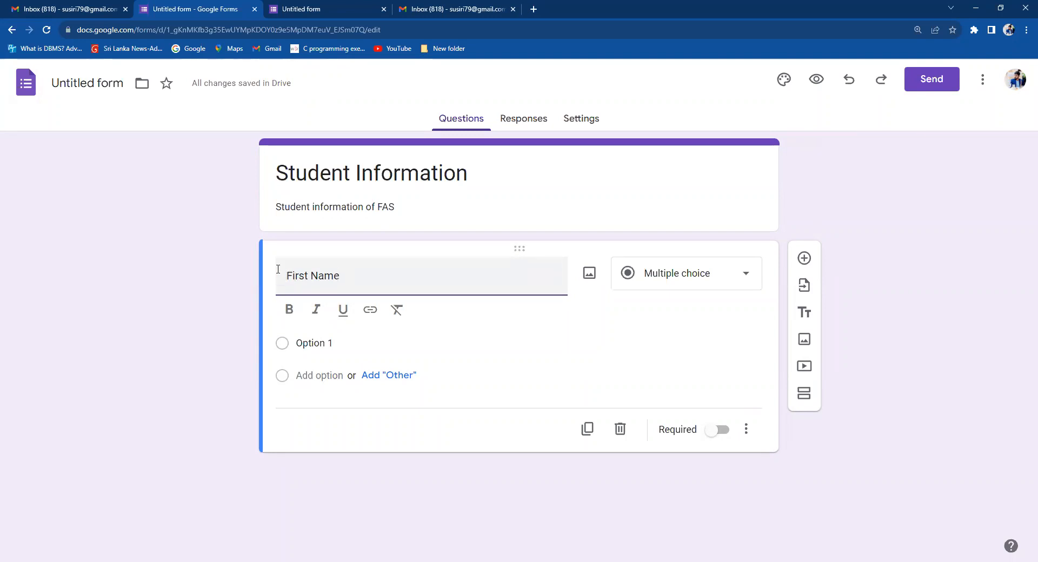
Change the First Name question's type from Multiple choice to Short answer.
click(704, 276)
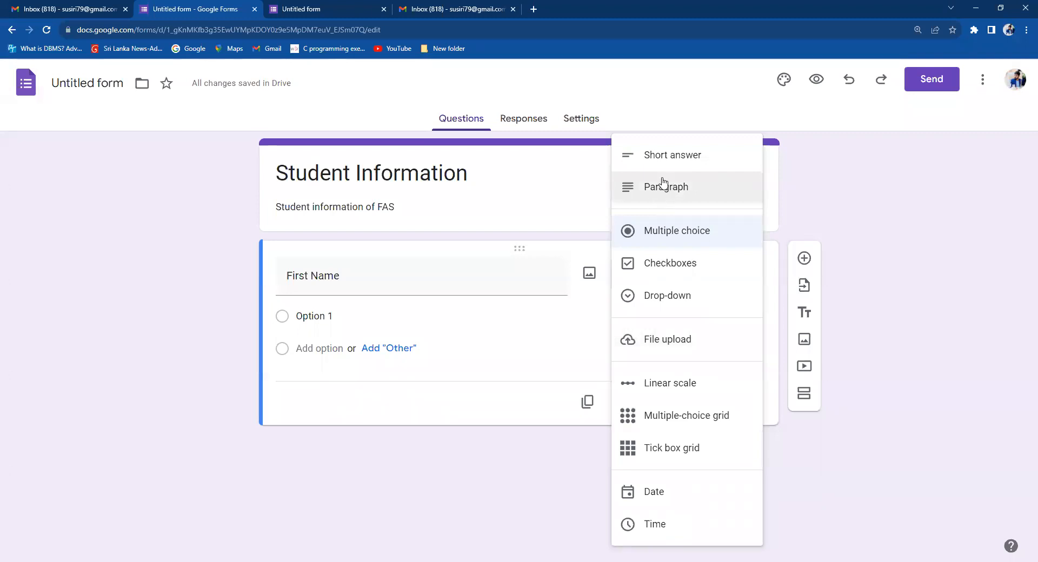
click(352, 274)
click(379, 264)
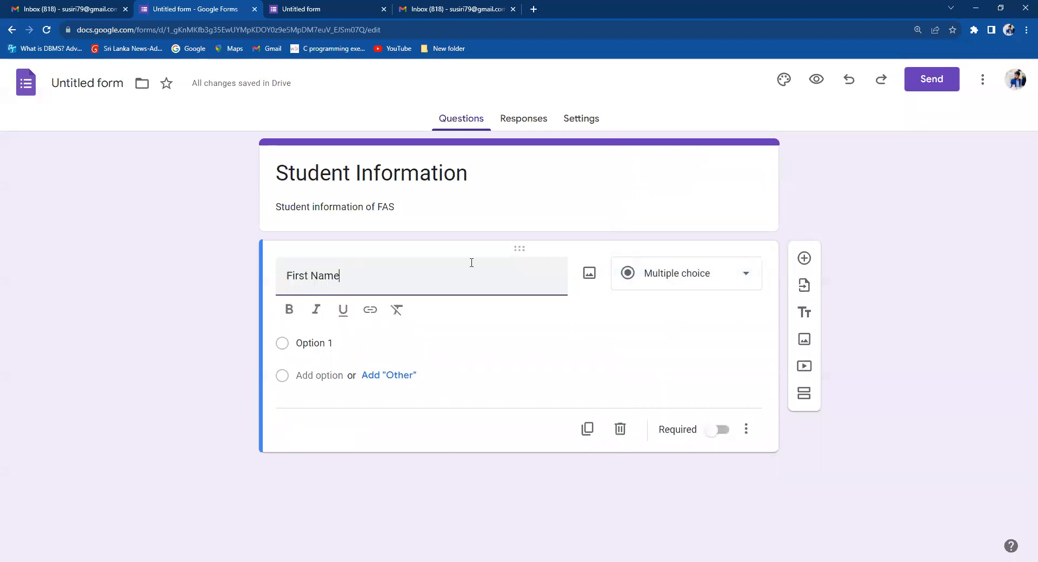
click(727, 279)
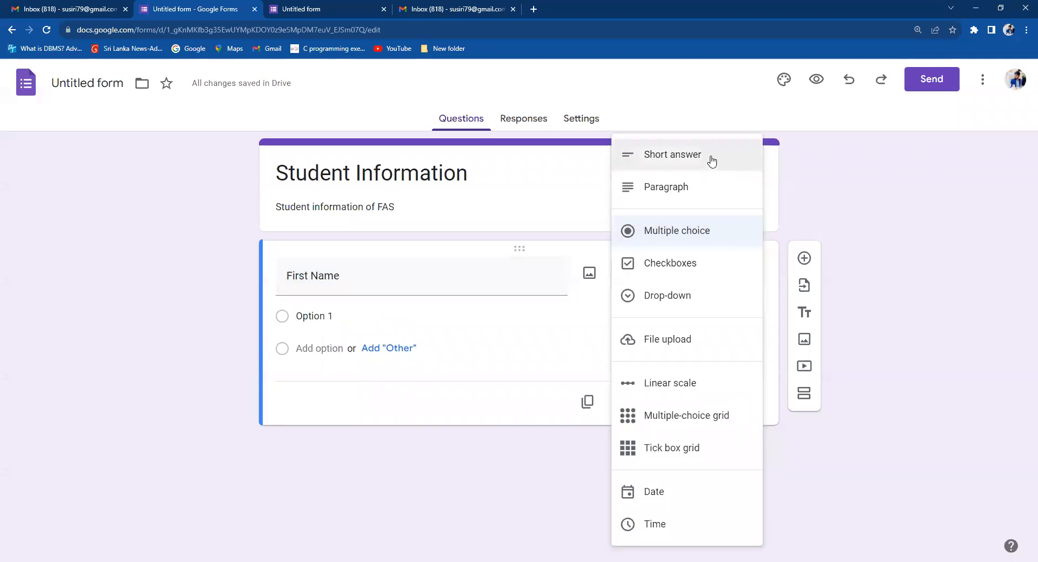
click(712, 160)
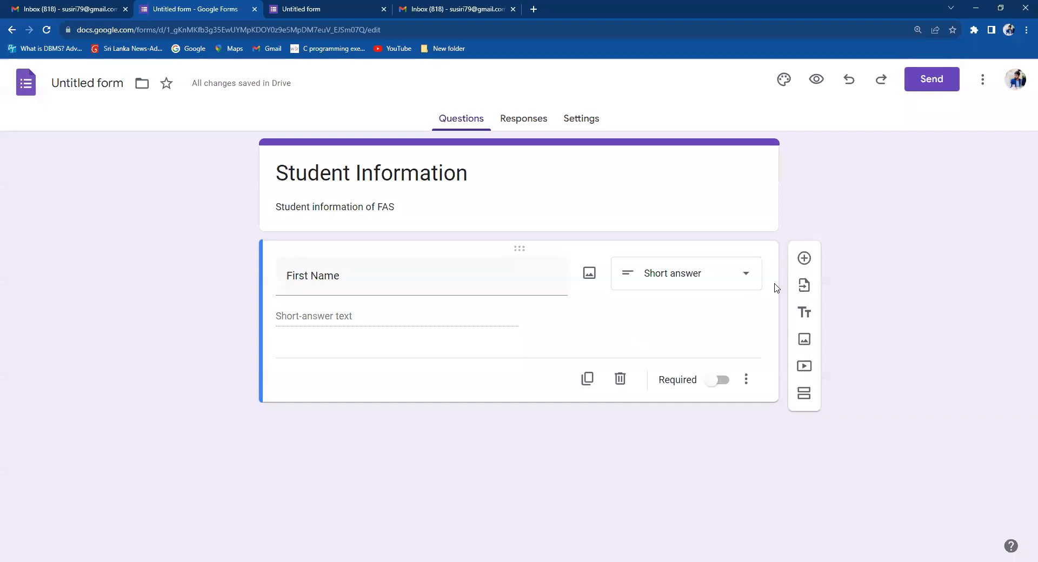
click(309, 277)
Preview the form, try the First Name answer field, then go back to the editor.
click(818, 82)
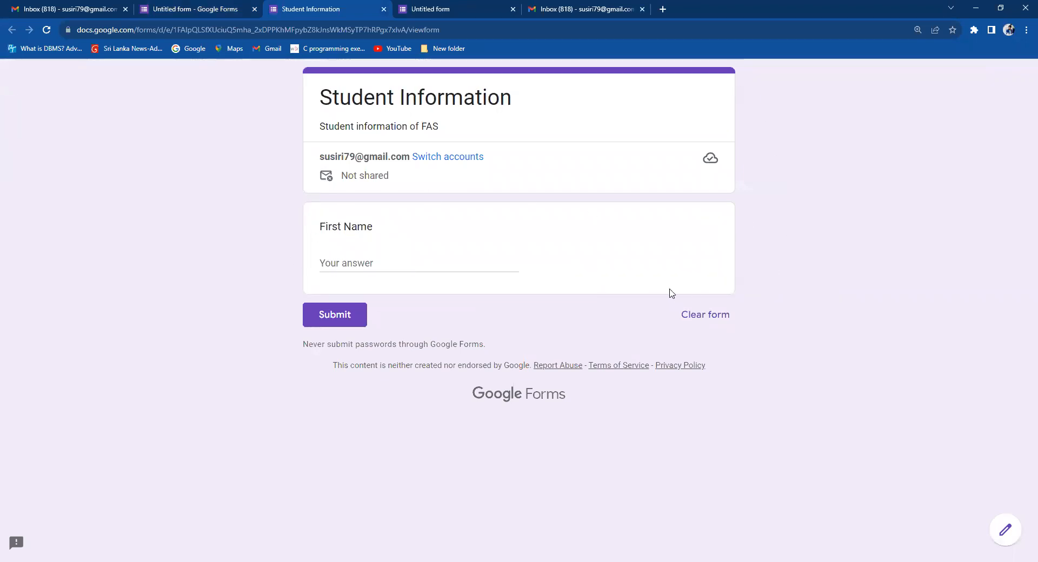
click(342, 262)
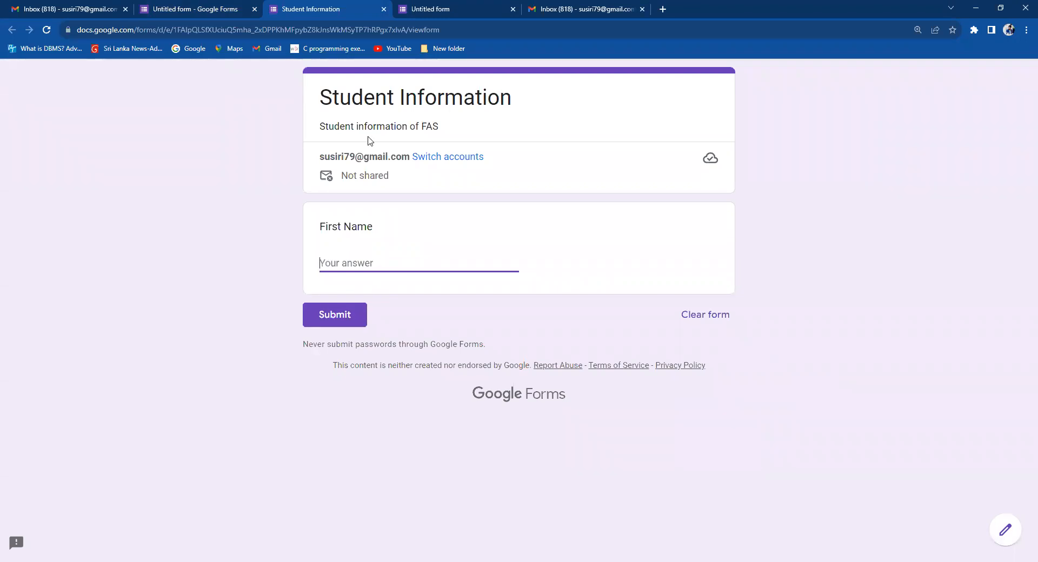
click(167, 7)
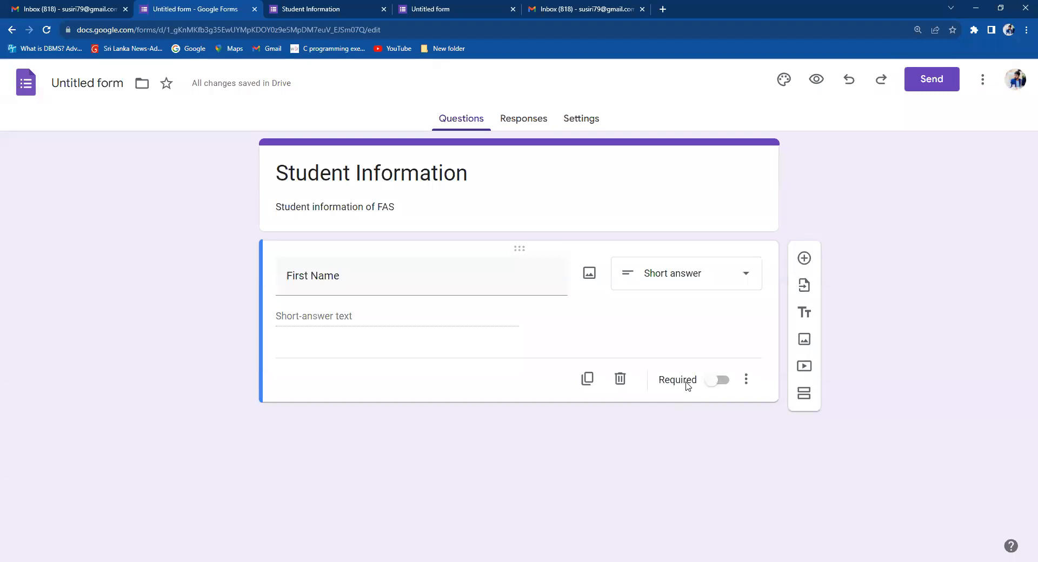
Toggle Required off and on several times, leaving the First Name question required.
click(712, 383)
click(724, 385)
click(720, 381)
click(723, 383)
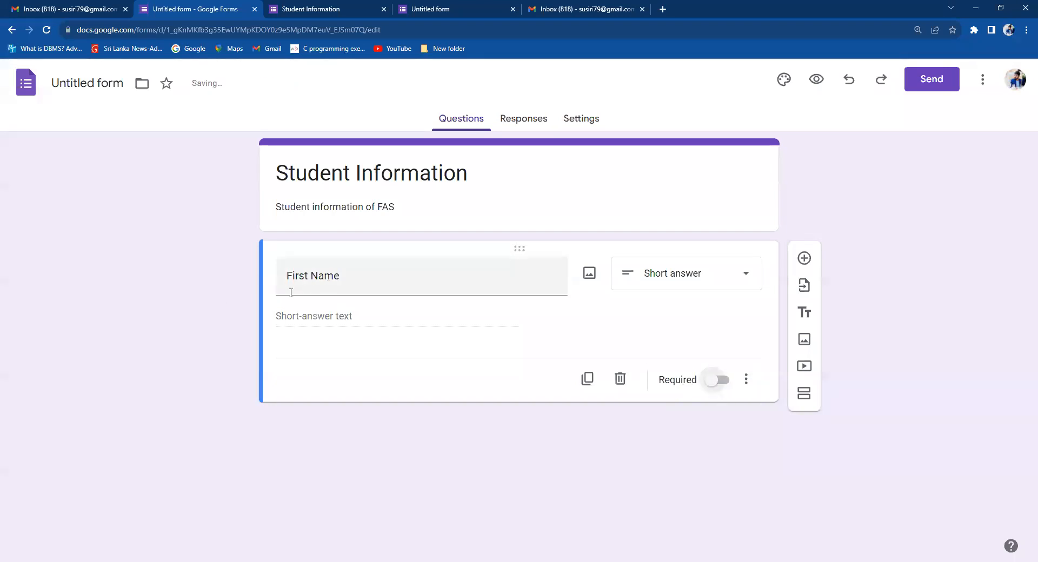
click(718, 384)
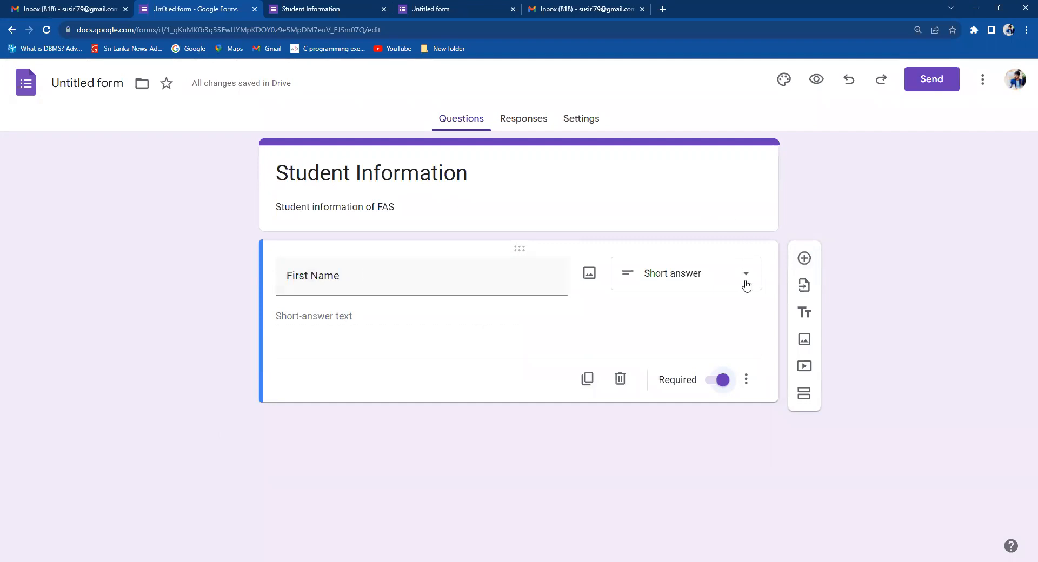
Add a required Paragraph question titled 'Address' below First Name.
click(804, 259)
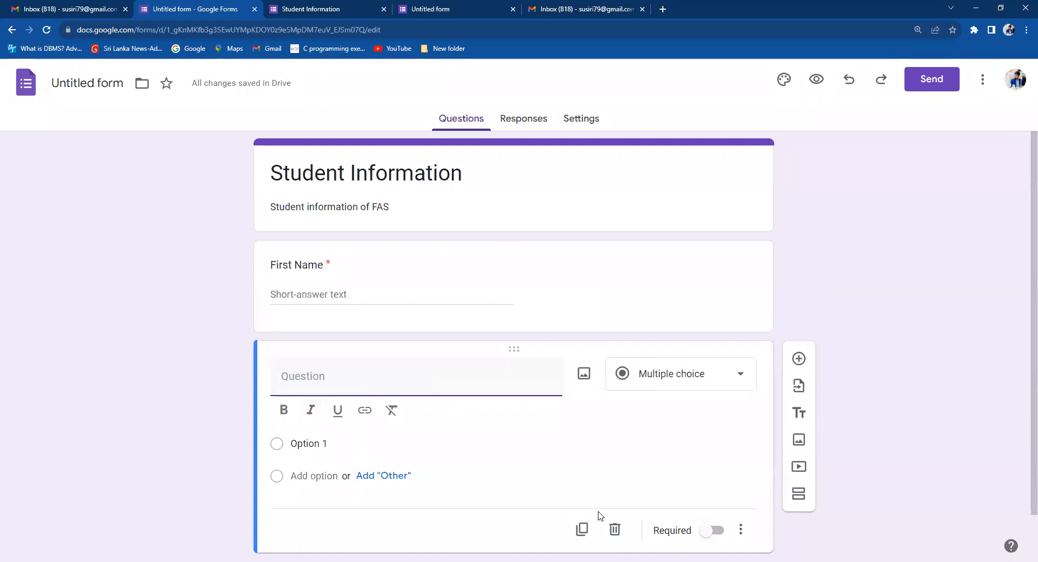
text(Address)
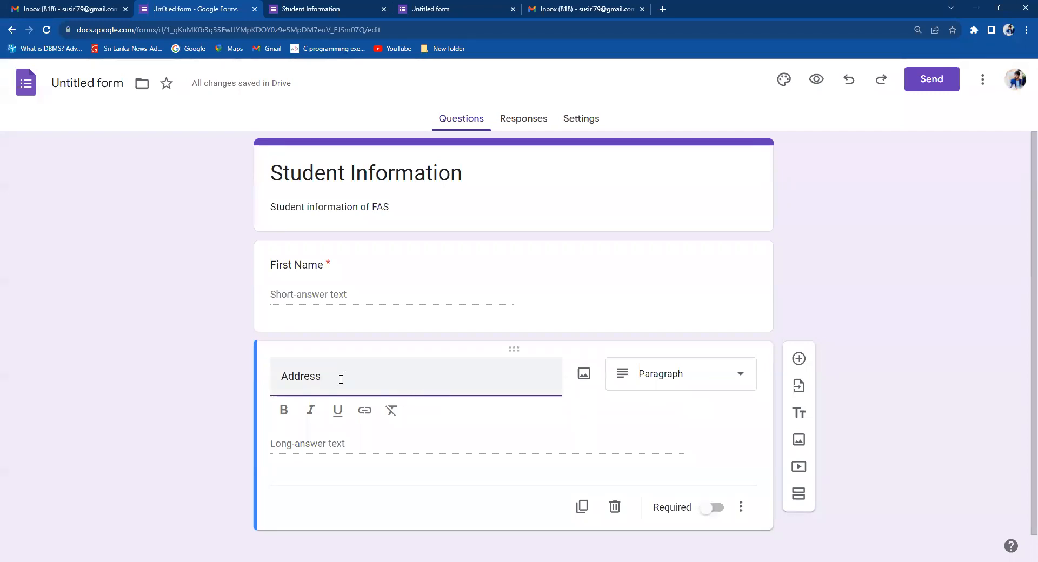
click(703, 382)
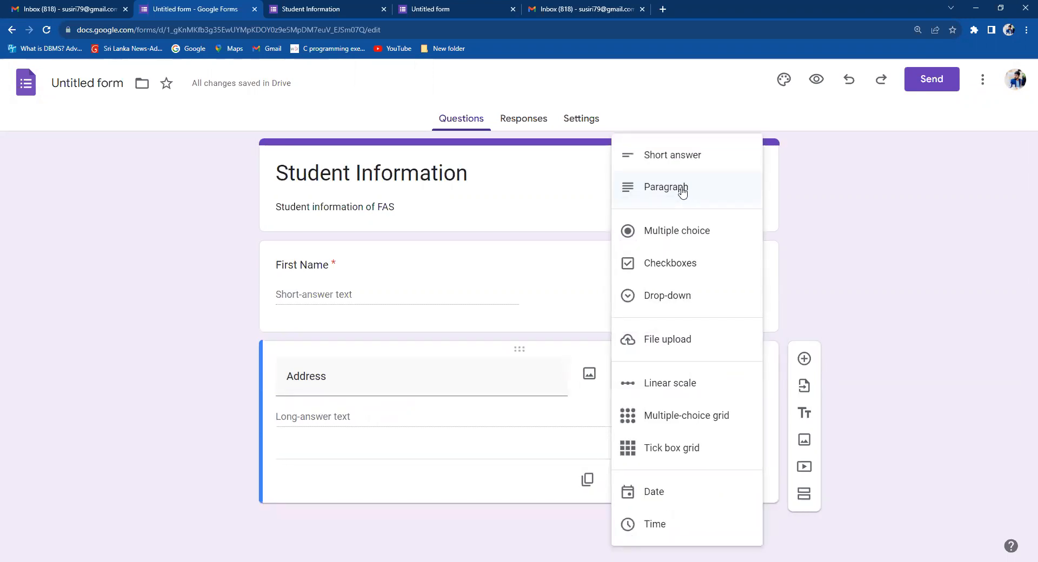
click(351, 424)
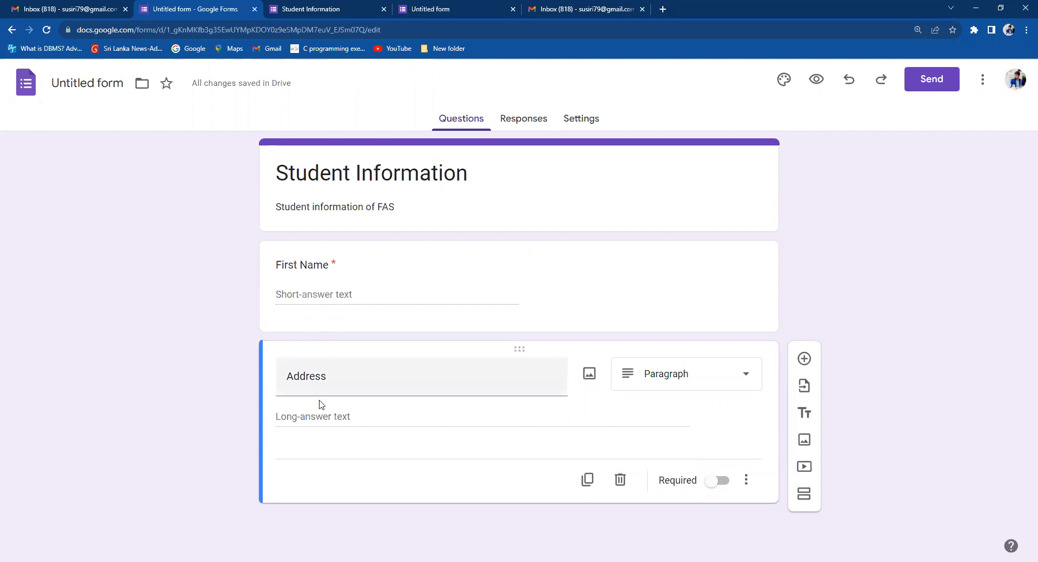
click(740, 381)
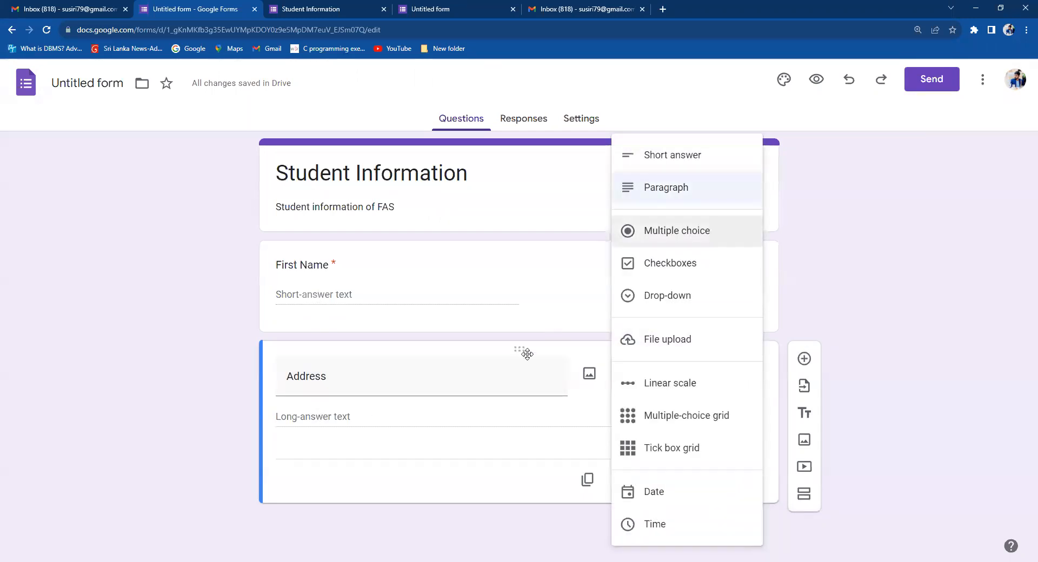
click(326, 420)
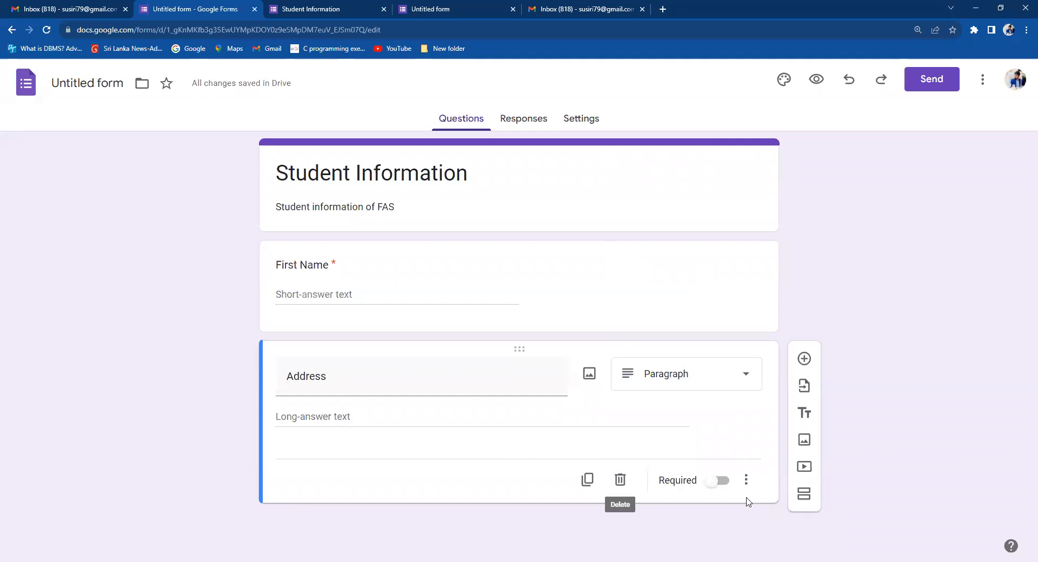
click(714, 483)
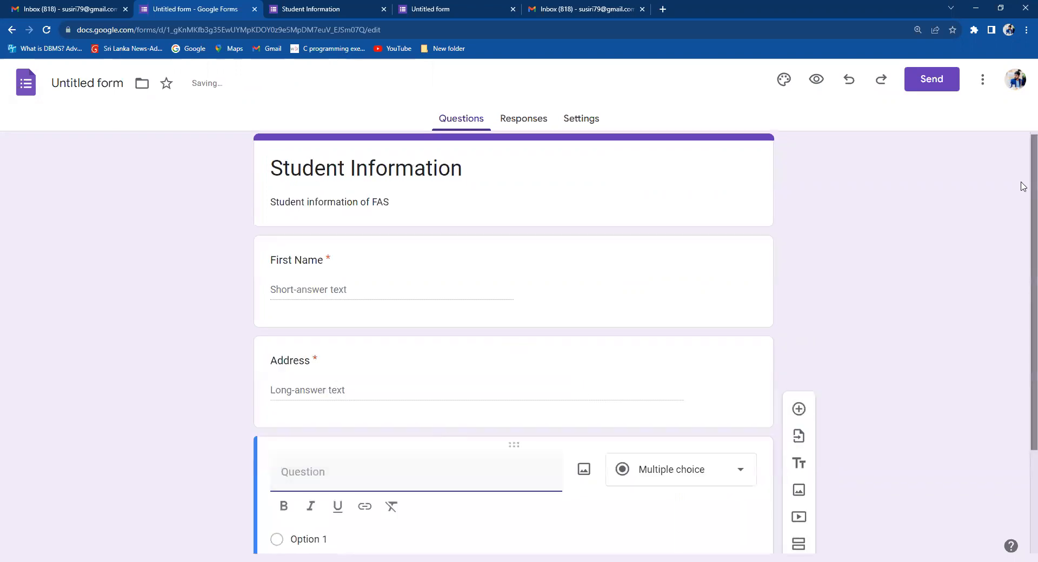
Title the next question 'Gender' and make it multiple choice.
scroll(1022, 178, down, 2)
text(Gender)
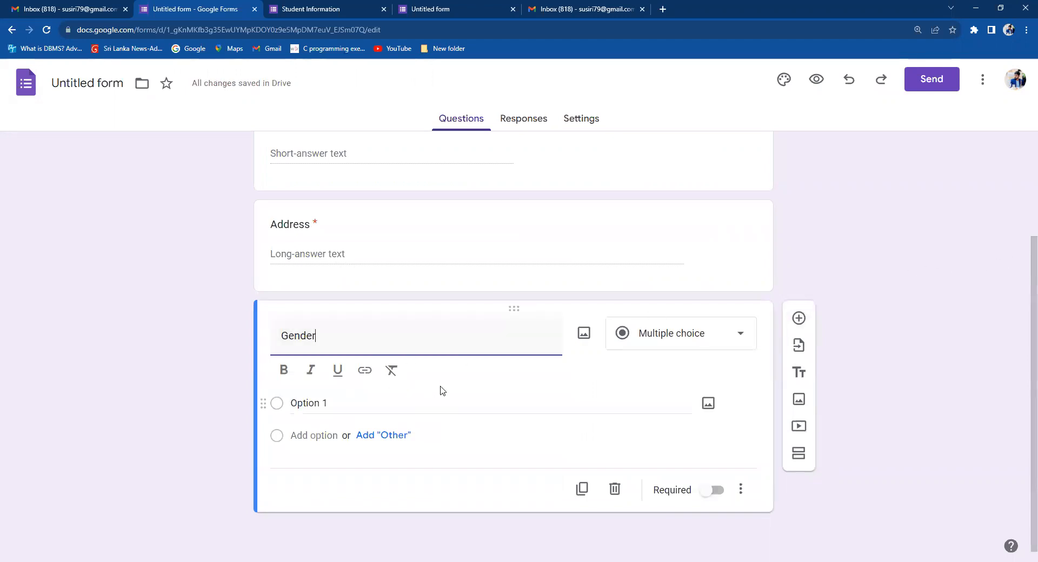
click(888, 274)
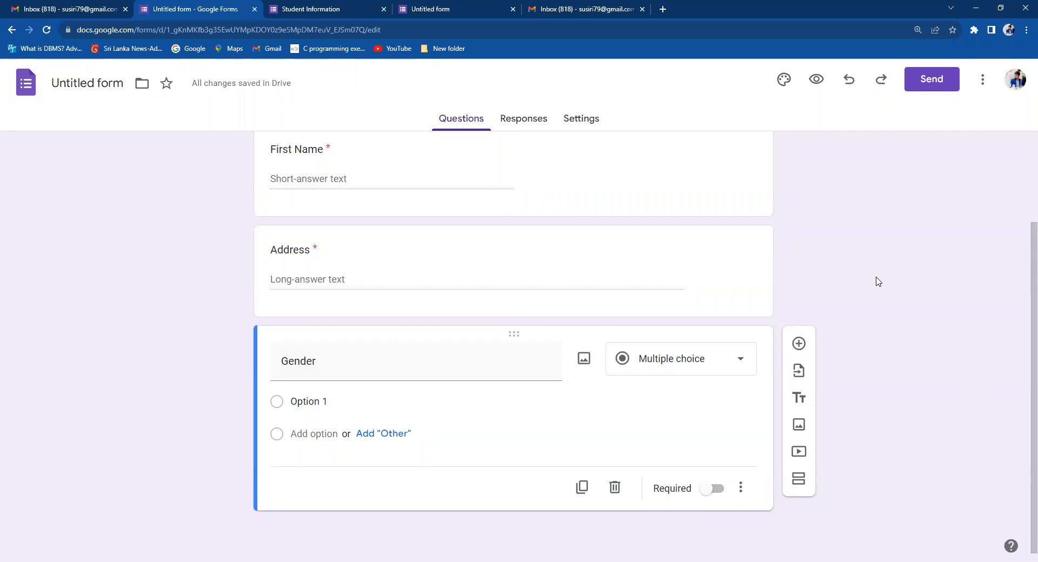
click(721, 365)
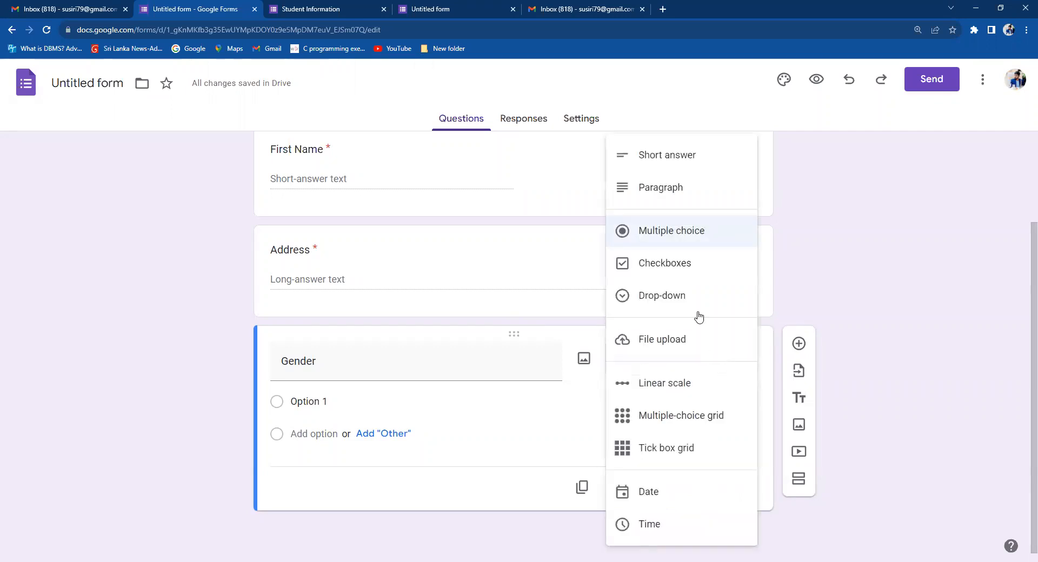
click(657, 238)
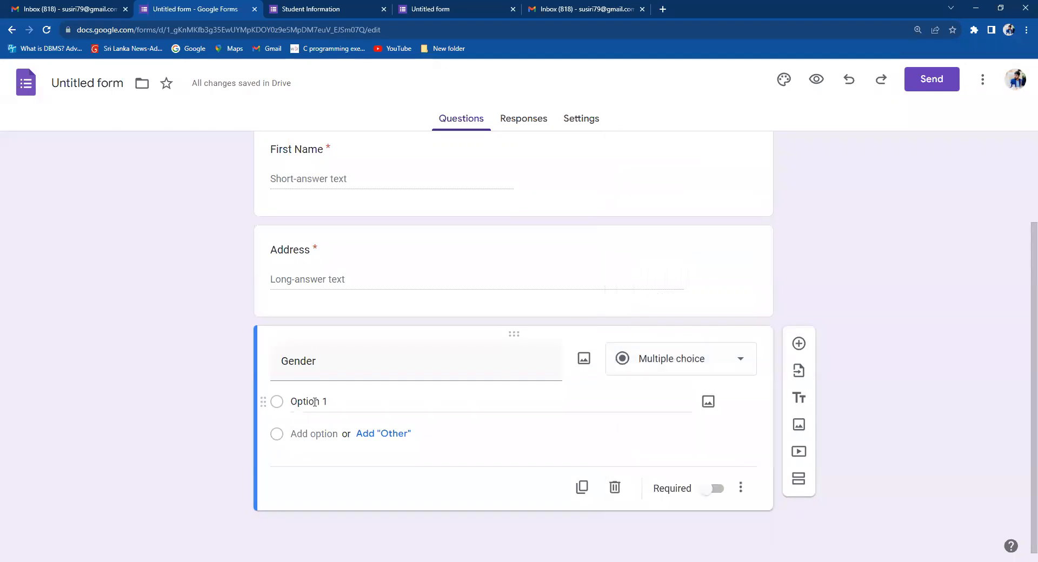
Give Gender the options Male and Female and mark it required.
click(339, 401)
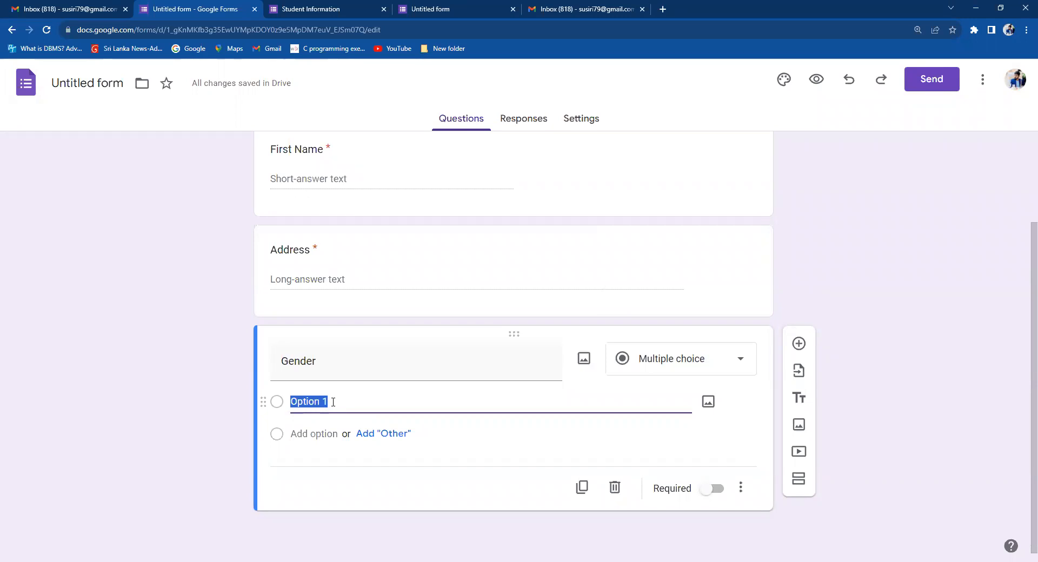
text(MA)
key(BackSpace)
text(ale)
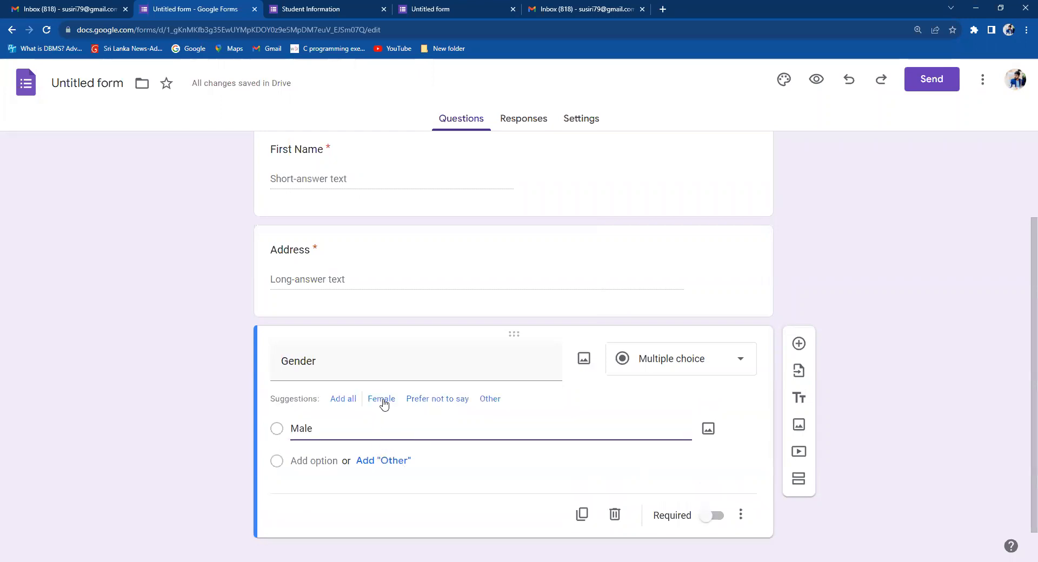
click(383, 400)
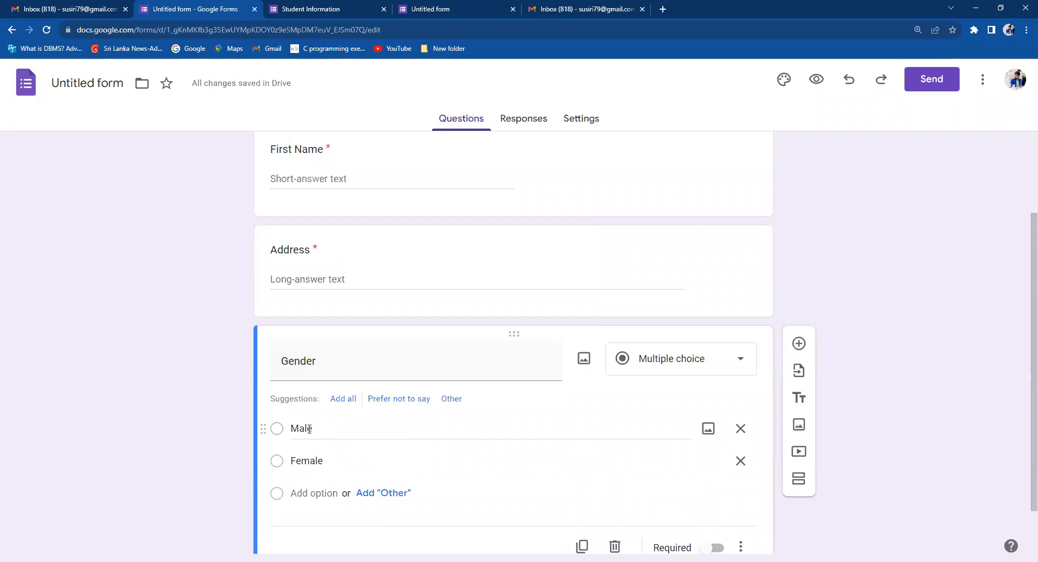
scroll(1023, 368, down, 2)
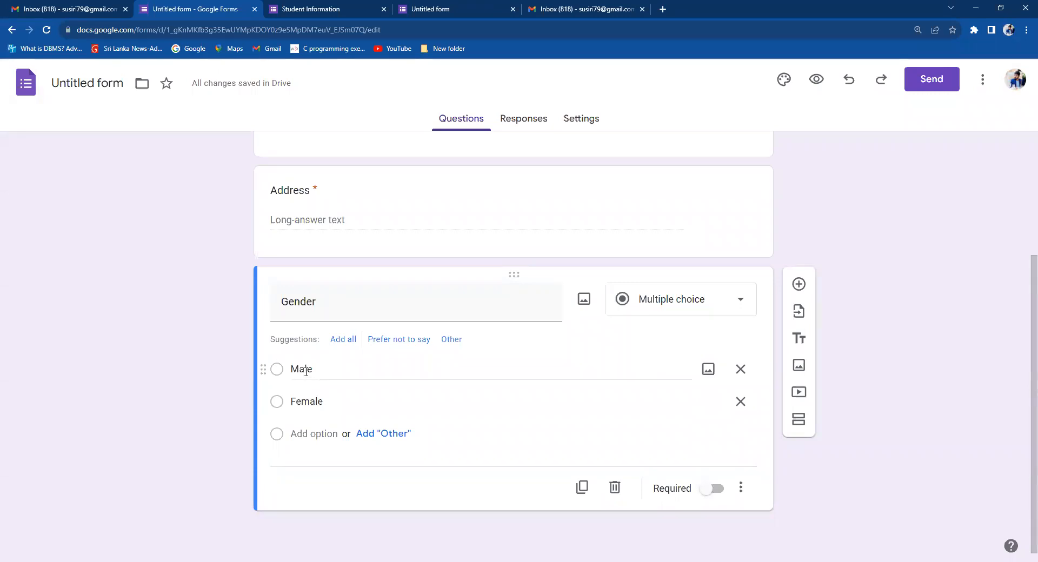
click(712, 490)
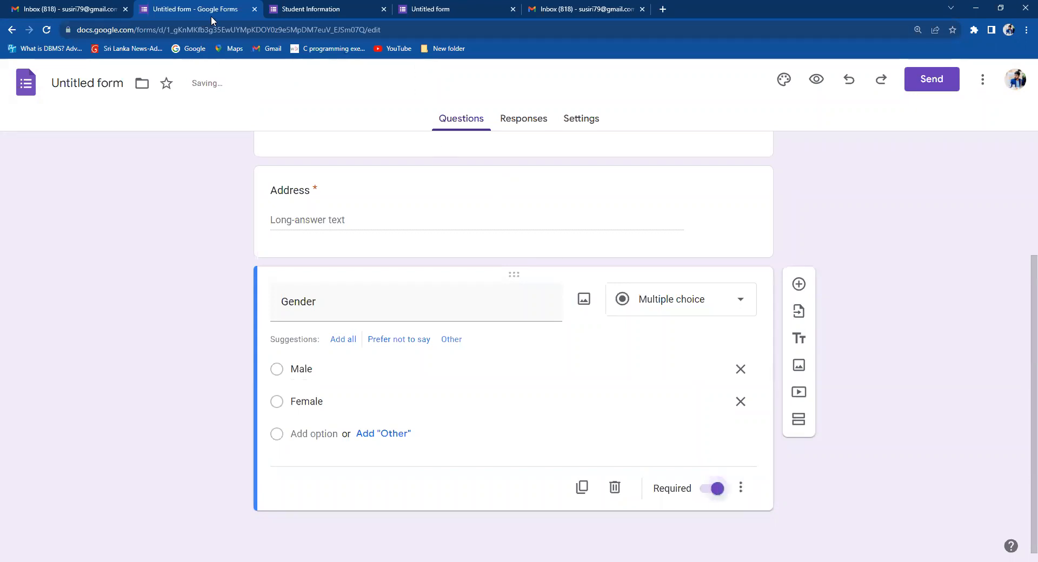
drag(1026, 373, 1023, 208)
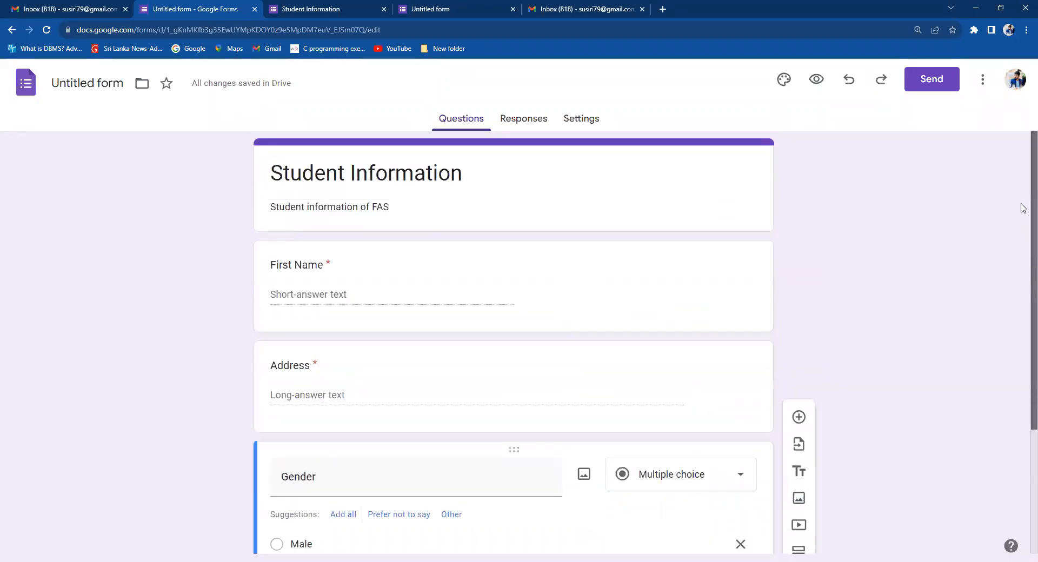
drag(1023, 249, 1013, 387)
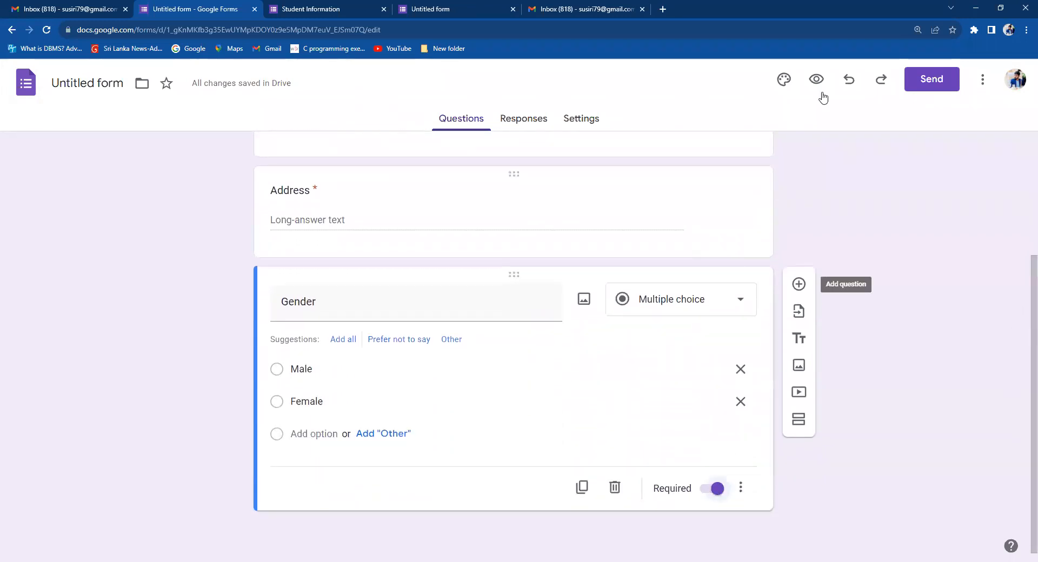
Close the old Student Information and untitled form tabs, then preview the form.
click(382, 13)
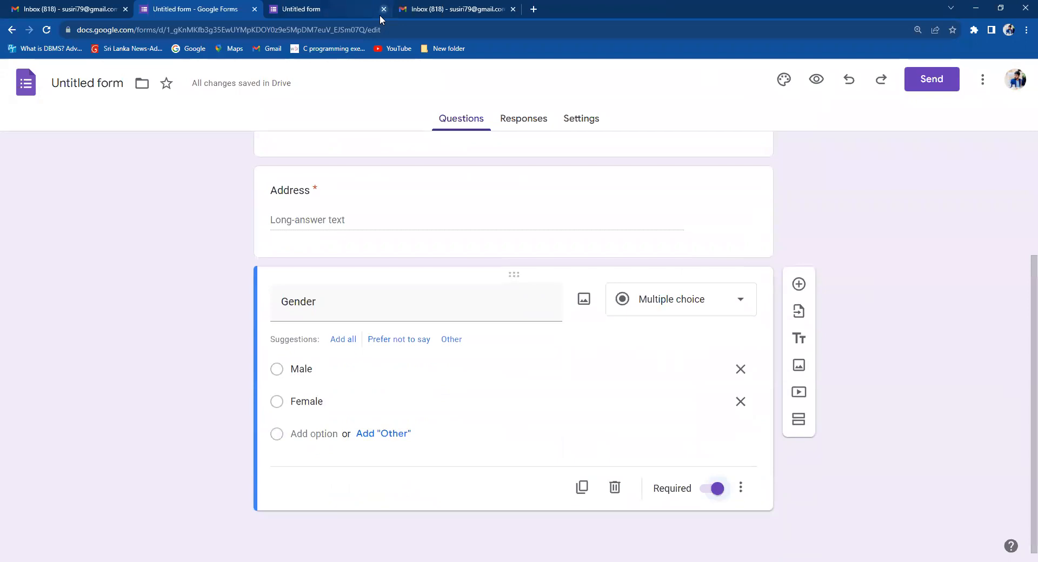
click(382, 13)
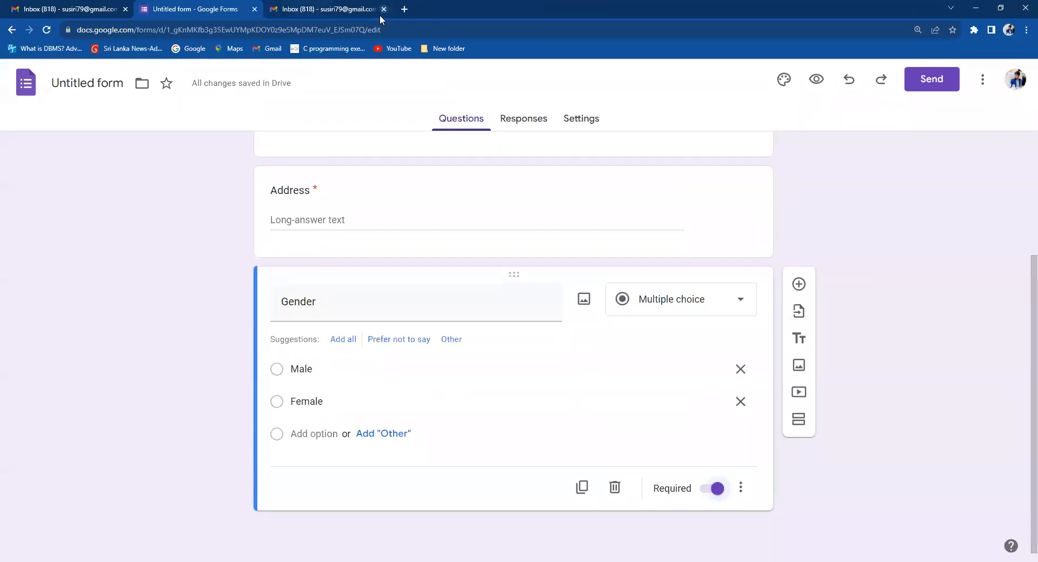
click(817, 80)
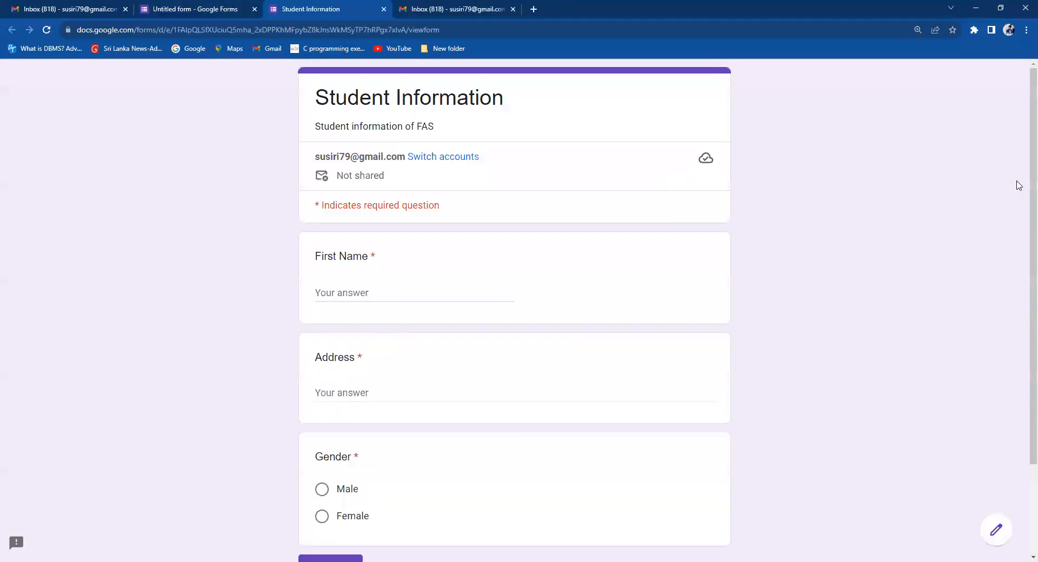
scroll(1022, 260, down, 3)
scroll(1022, 227, up, 2)
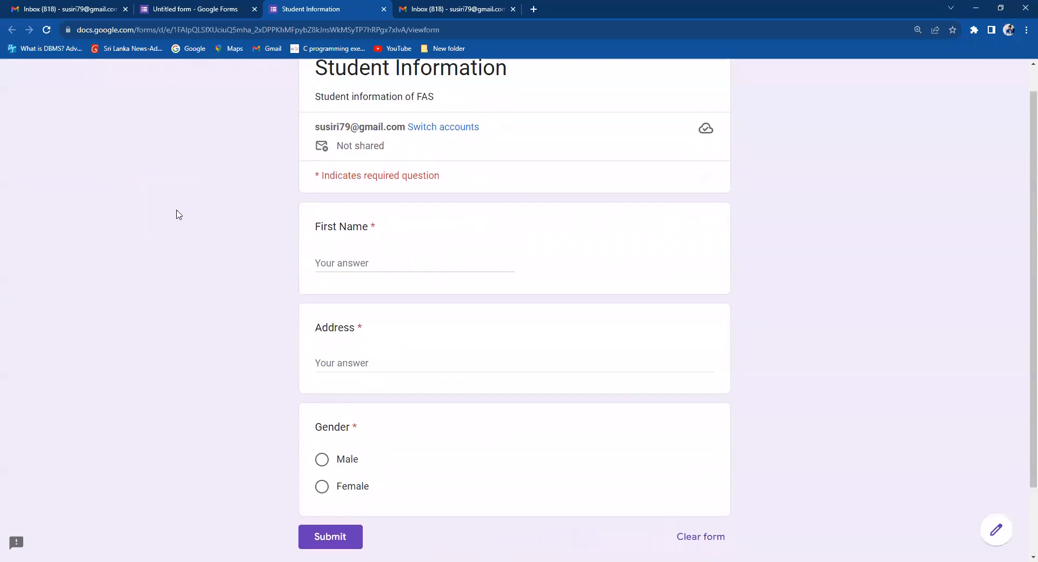
scroll(1022, 237, up, 1)
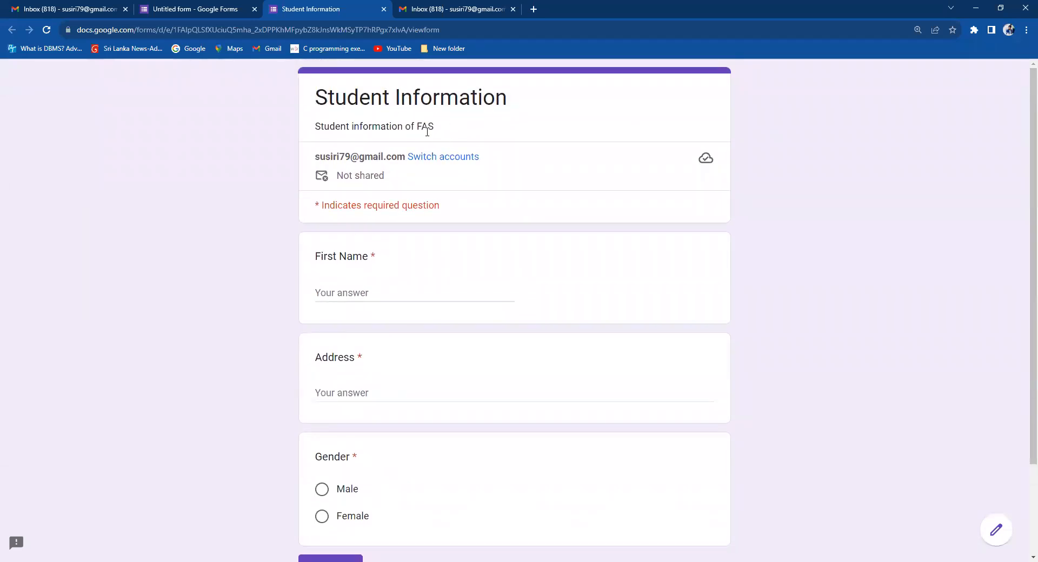
Leave First Name and Address empty in the preview to trigger their required-question errors.
scroll(1022, 233, down, 2)
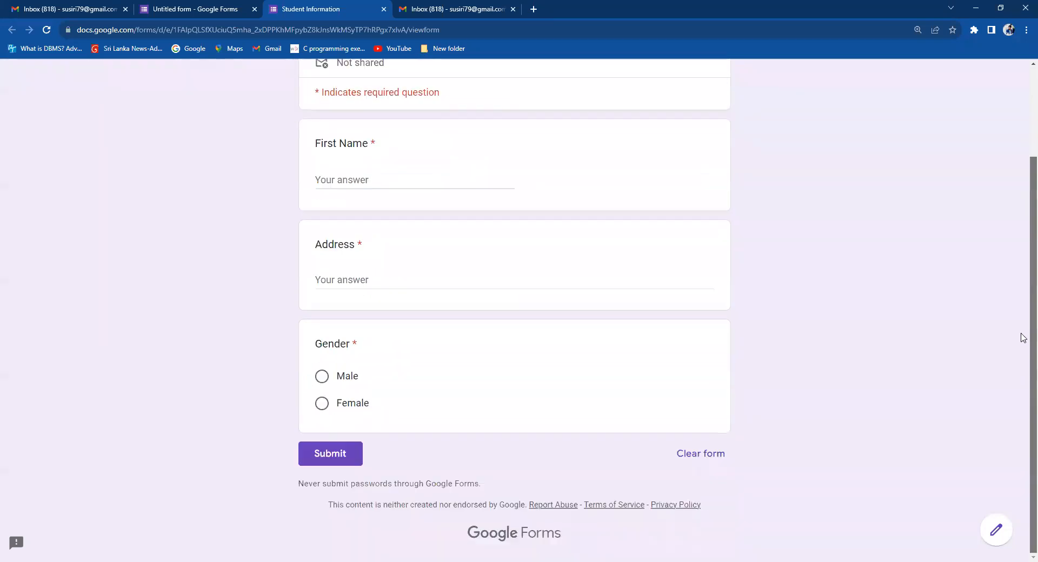
scroll(1023, 322, up, 1)
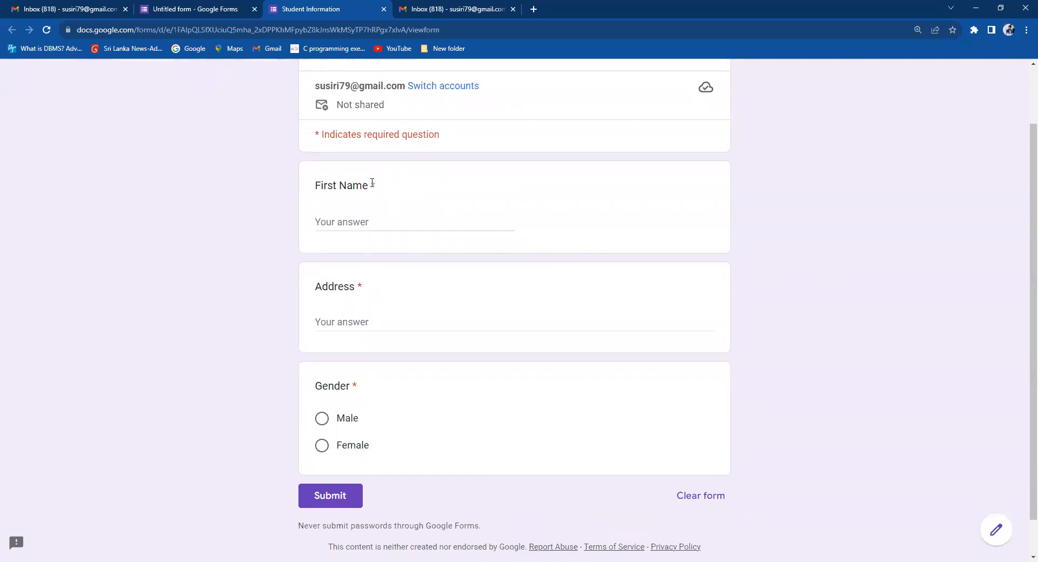
drag(373, 182, 377, 186)
click(350, 225)
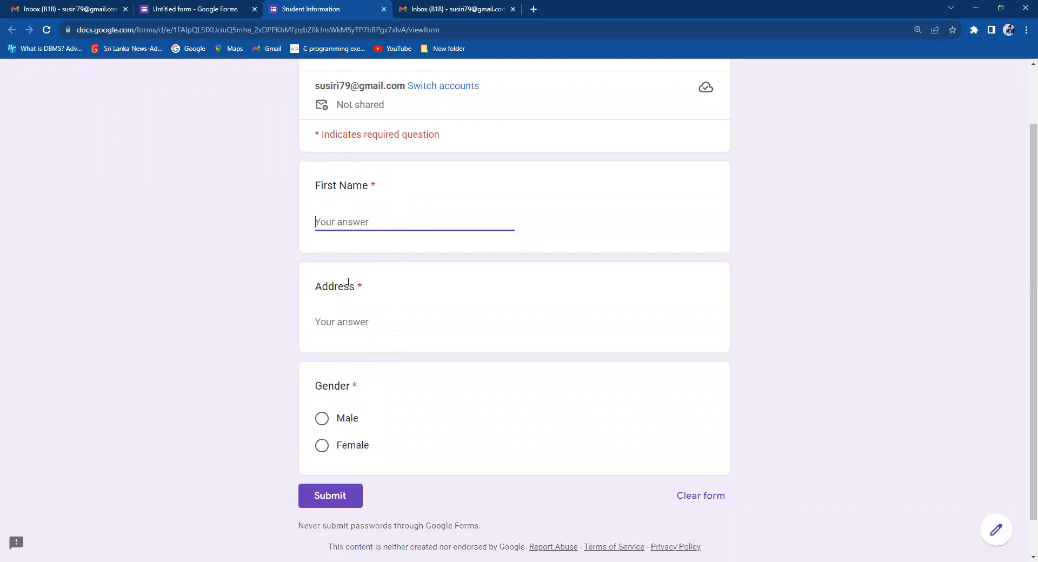
click(344, 320)
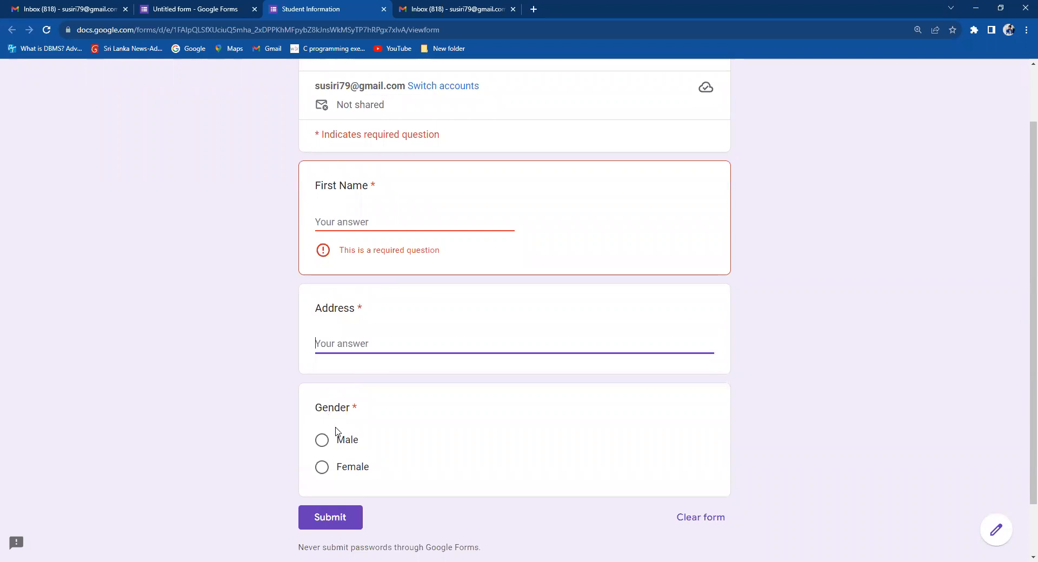
Answer Gender in the preview, toggling between Female and Male and ending on Male.
click(322, 441)
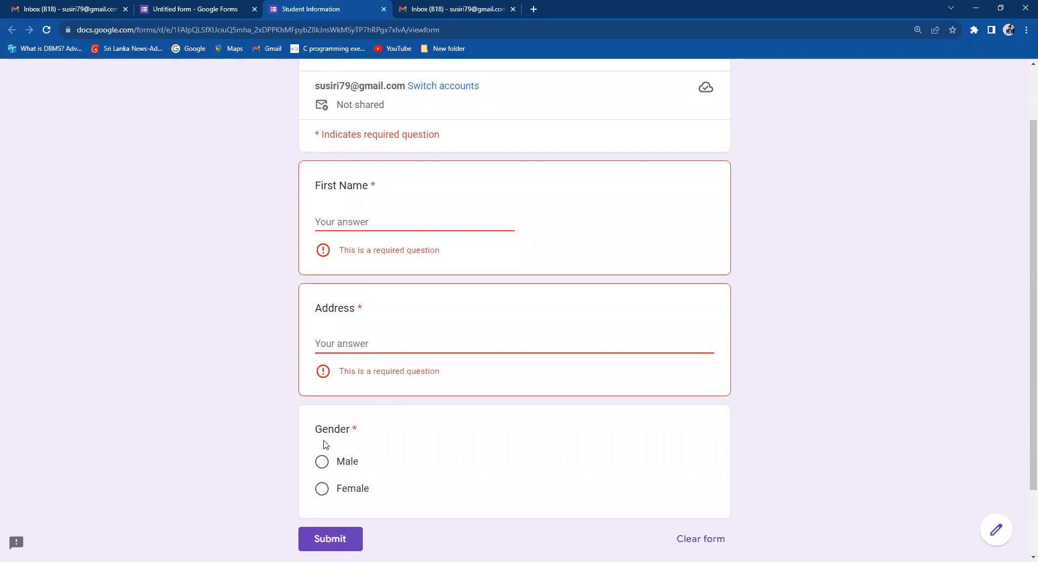
click(322, 488)
click(320, 461)
click(324, 488)
click(322, 461)
click(325, 490)
click(322, 462)
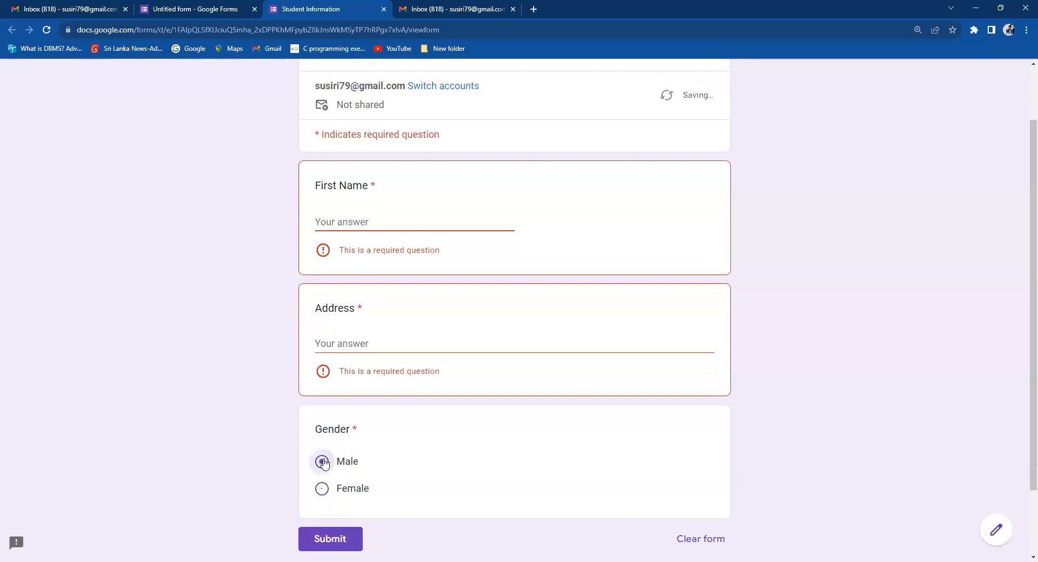
Enter a sample first name and address in the preview's required fields.
click(348, 222)
text(Susiri)
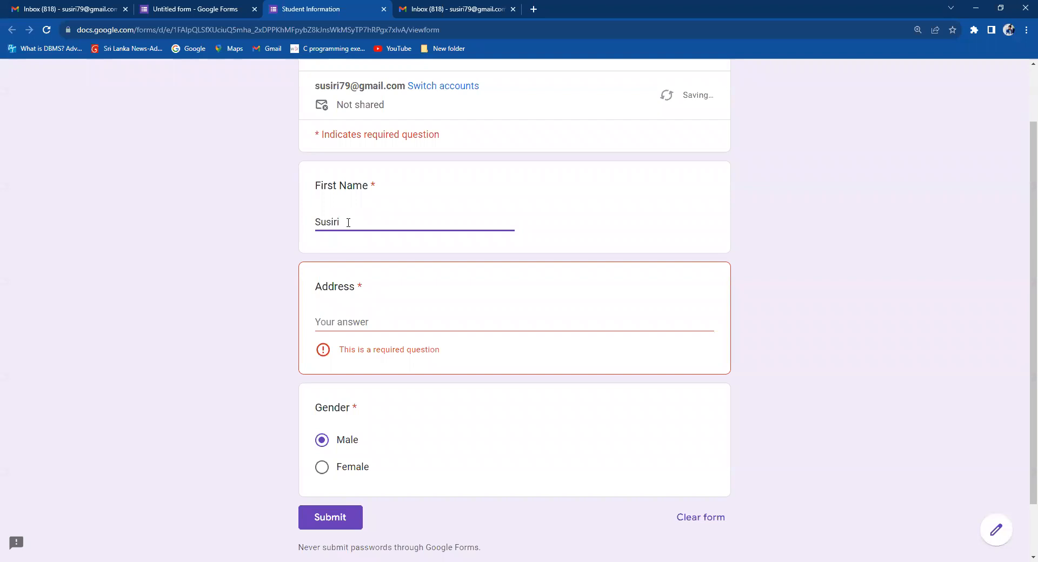
click(352, 319)
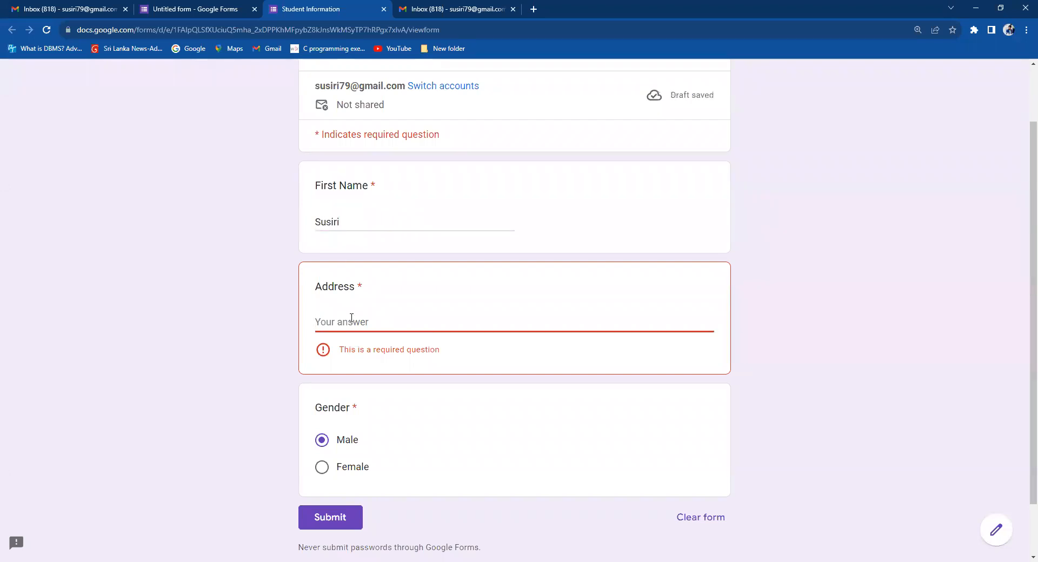
text(Moratuwa)
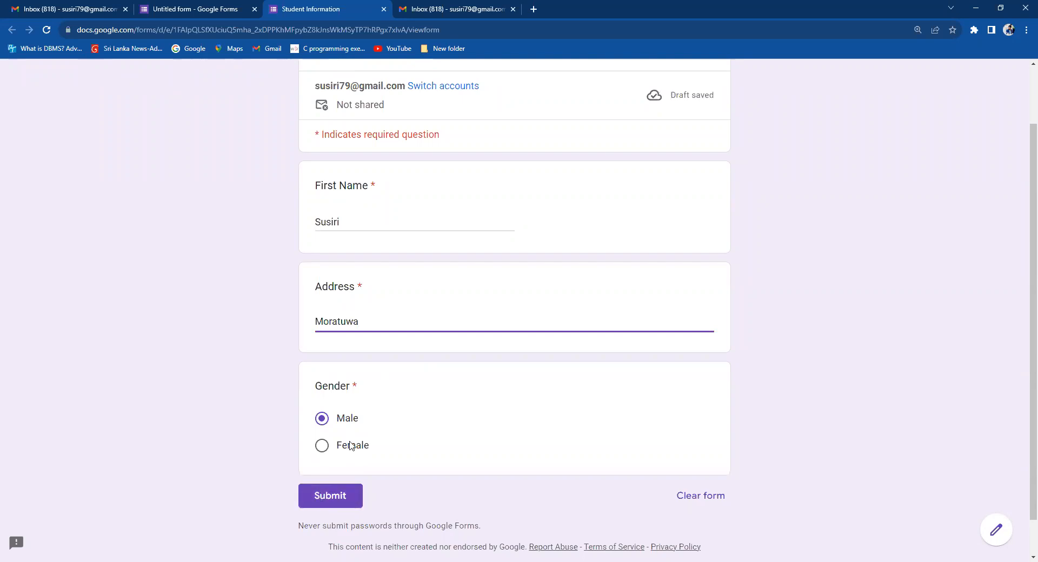
scroll(1022, 216, up, 1)
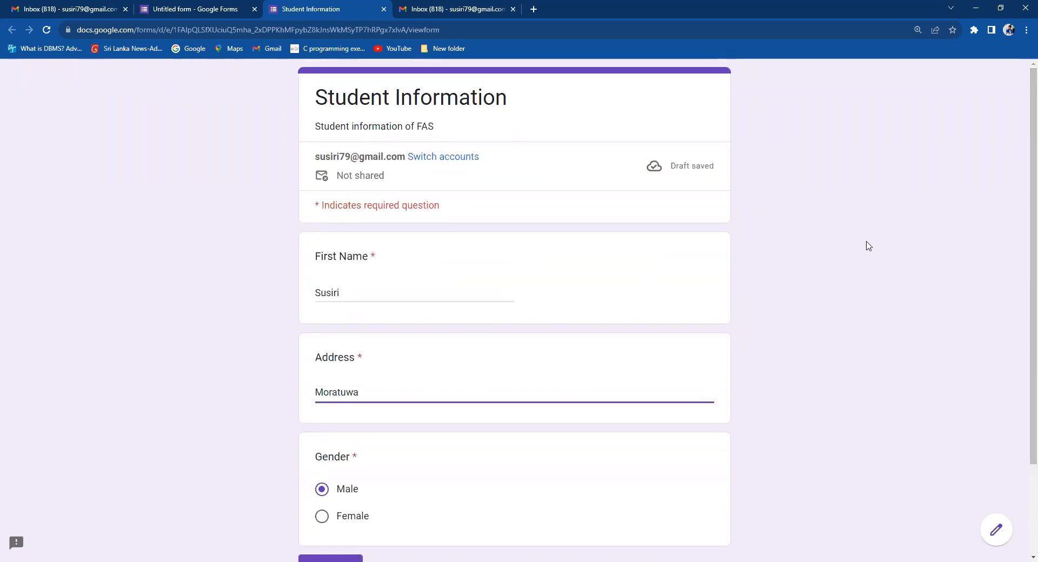
scroll(1022, 160, down, 1)
Return to the form editor and leave Gender as Multiple choice.
click(196, 8)
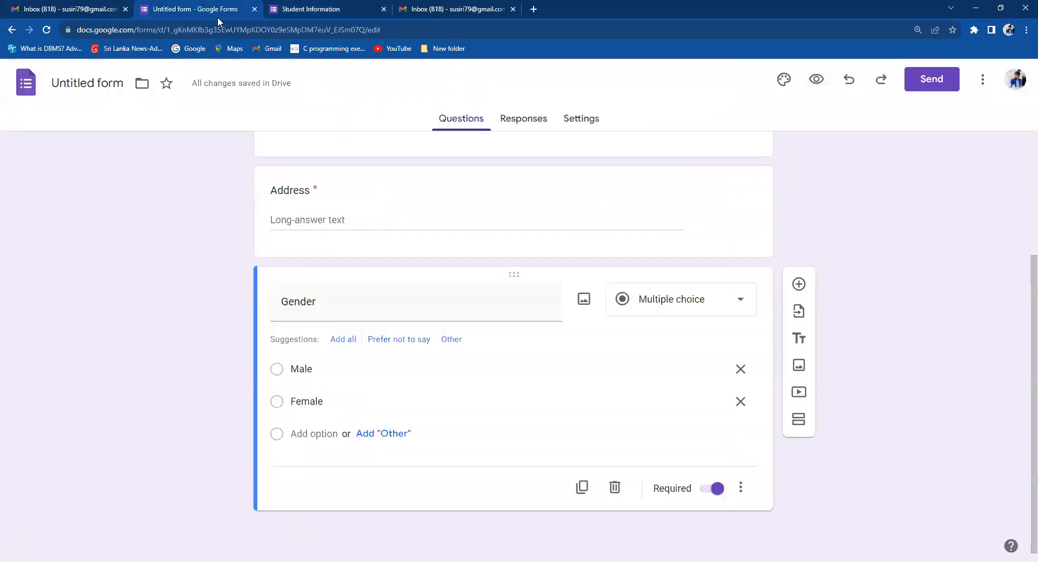
click(709, 303)
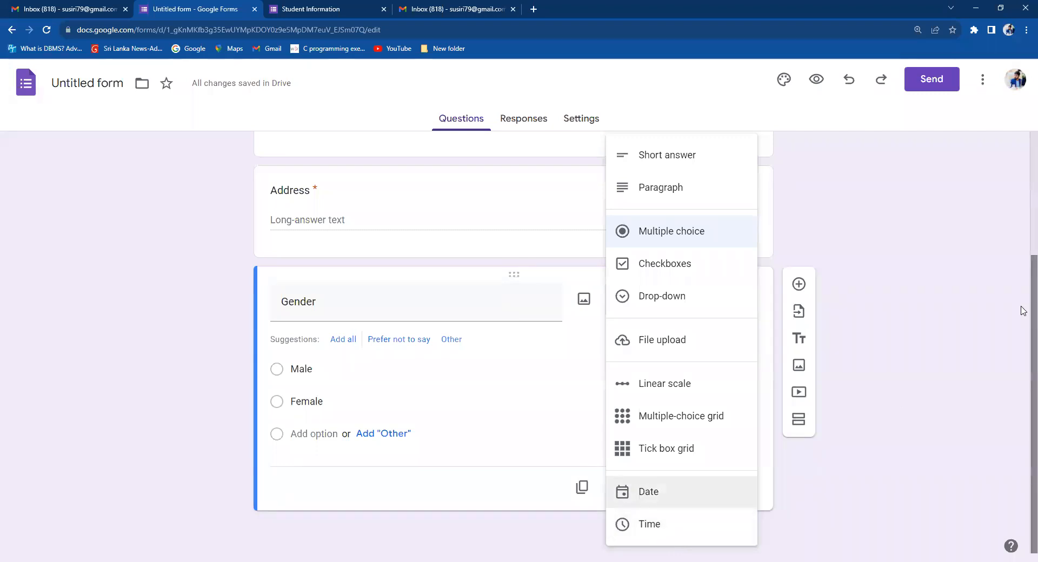
click(935, 305)
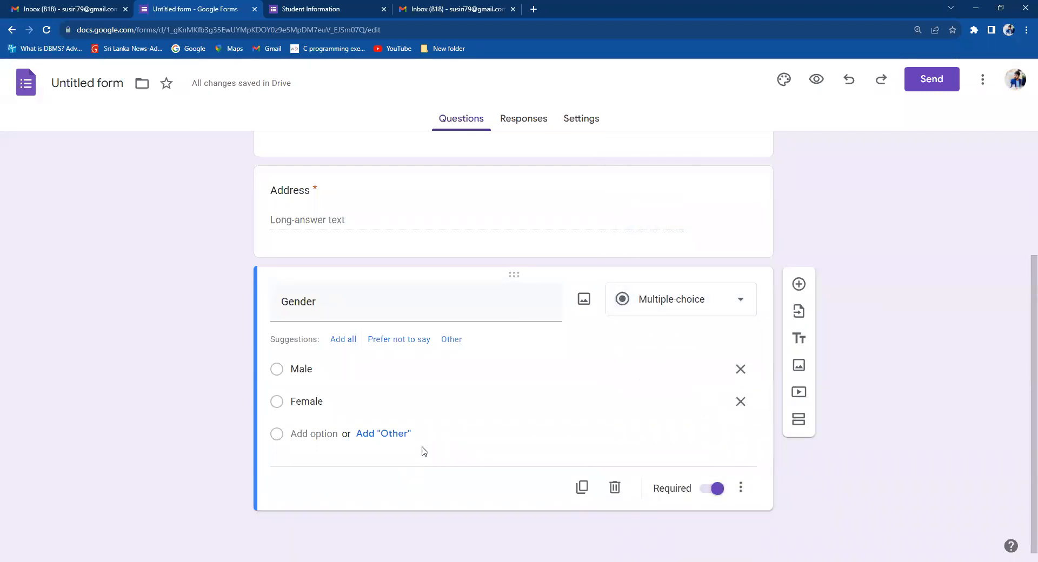
Add a required Date question 'Data of Birth' below Gender and preview the form.
click(799, 283)
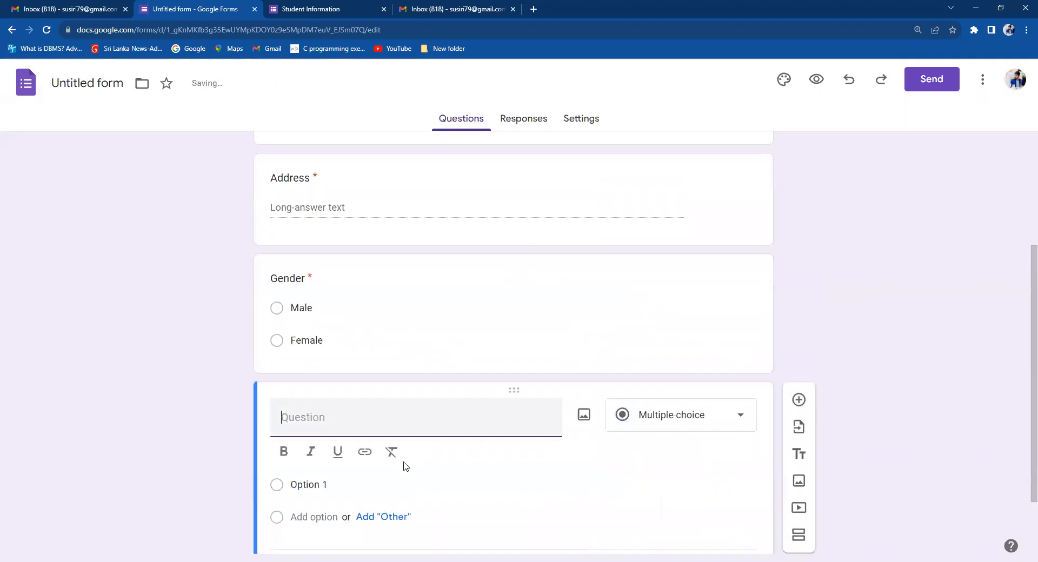
text(Data)
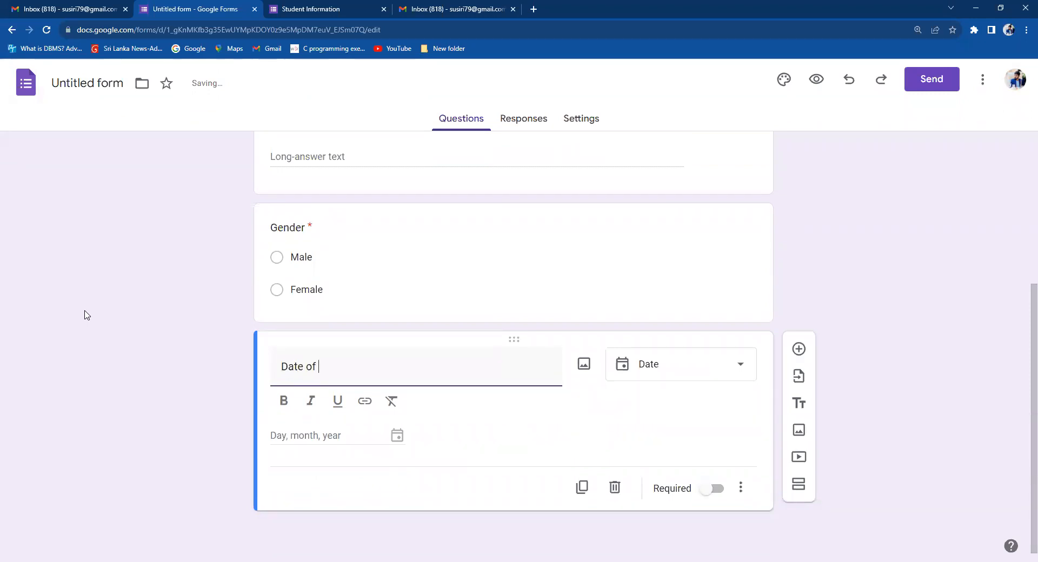
text( of Birth)
click(730, 366)
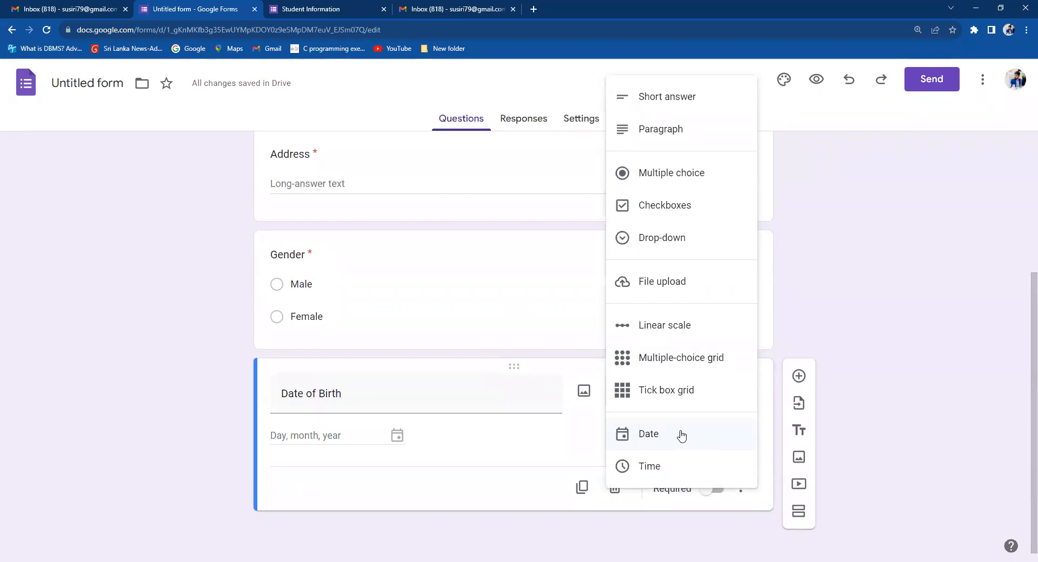
click(665, 436)
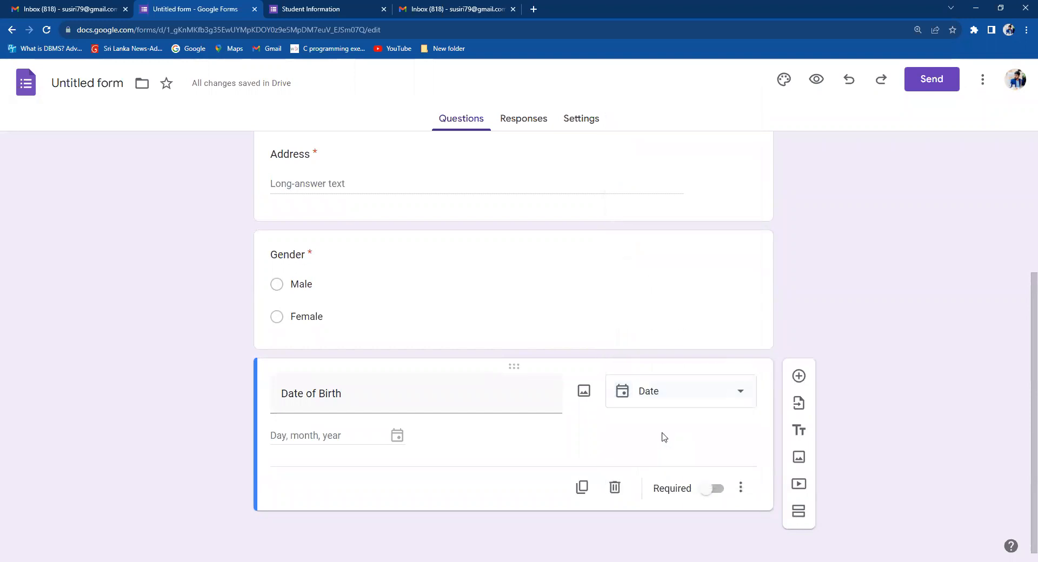
click(715, 490)
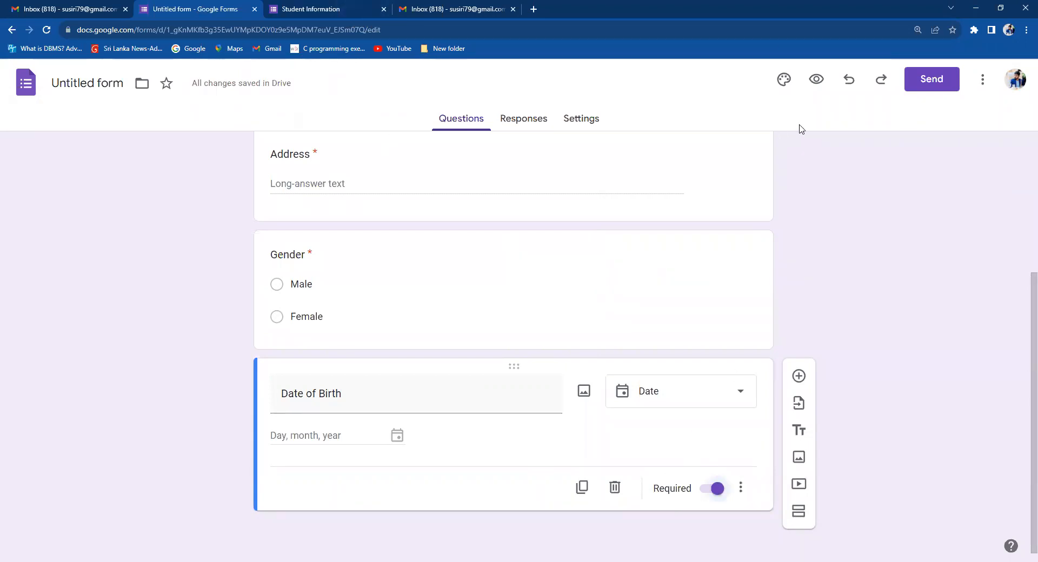
click(816, 79)
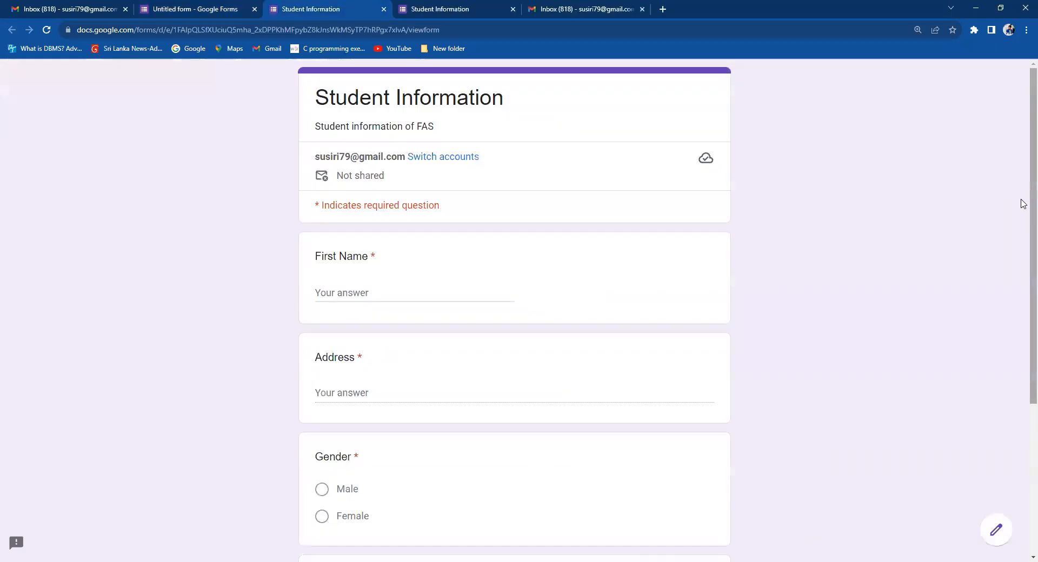
Pick 16 August 2023 from the Date of Birth calendar in the preview.
scroll(1023, 348, down, 5)
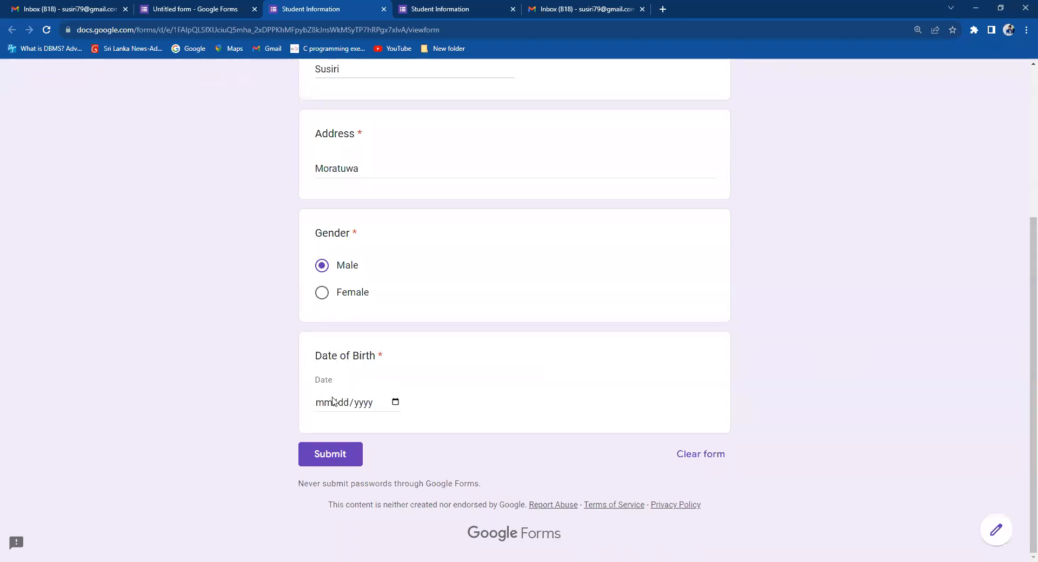
click(396, 402)
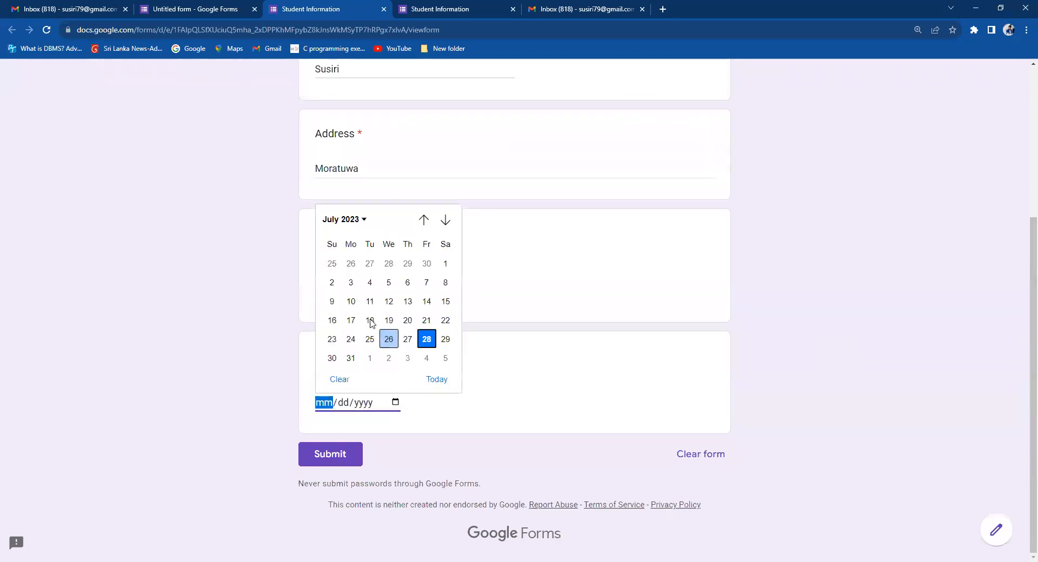
click(445, 220)
click(428, 221)
click(427, 221)
click(445, 220)
click(445, 220)
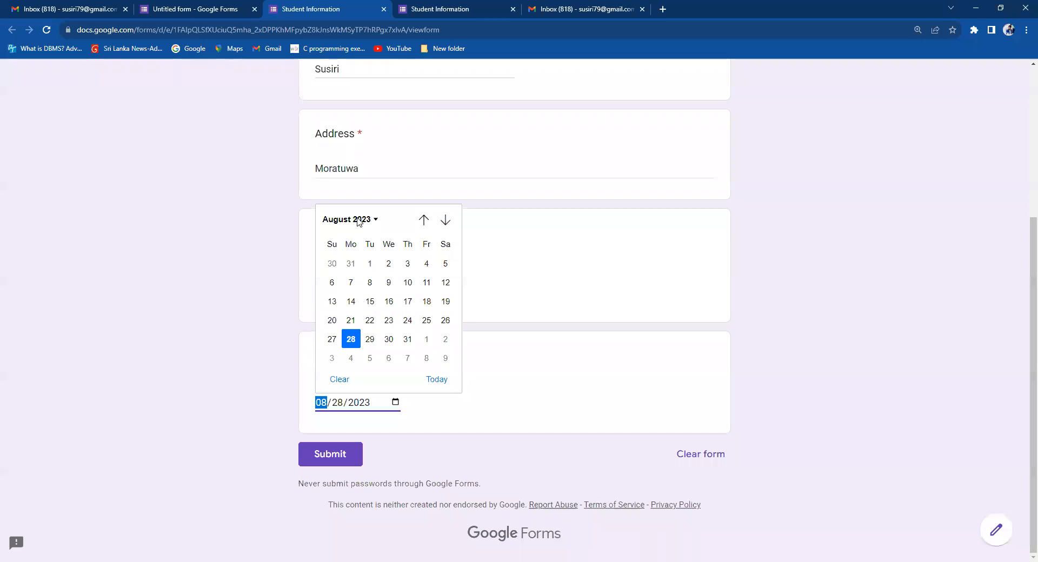
click(389, 304)
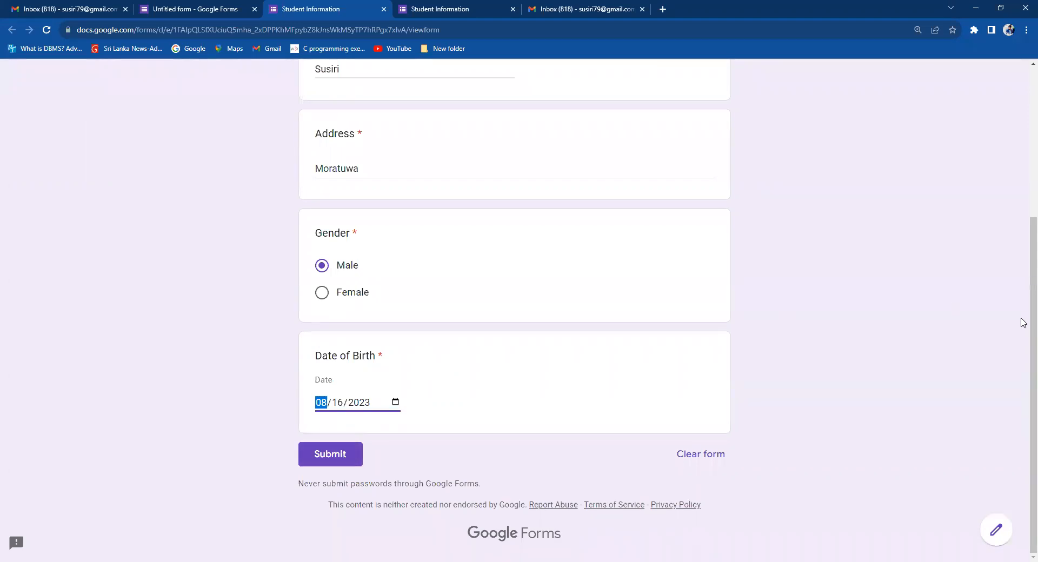
scroll(1021, 319, up, 2)
scroll(1024, 295, up, 1)
scroll(1024, 295, down, 1)
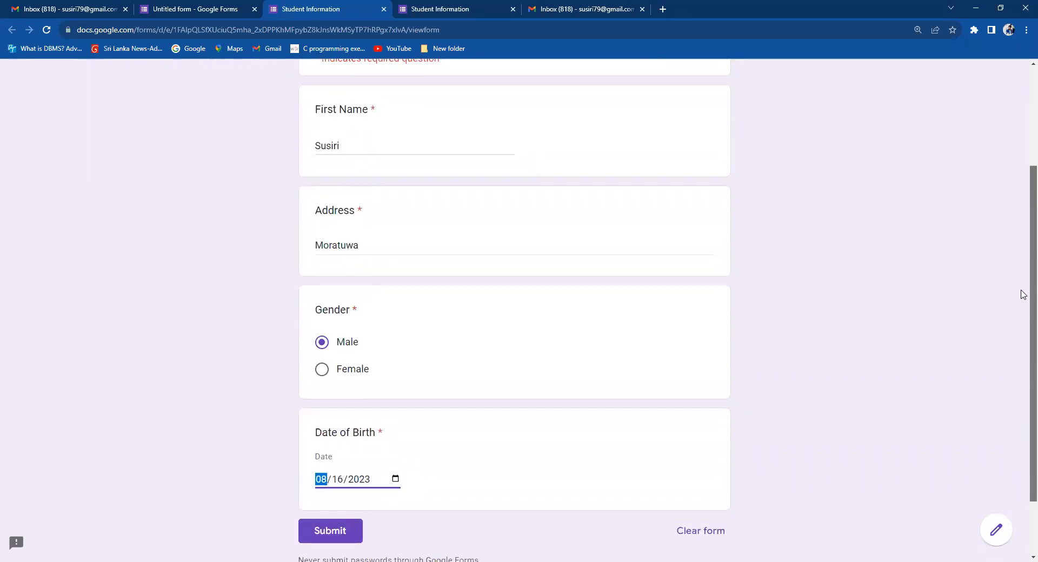
scroll(1023, 295, down, 1)
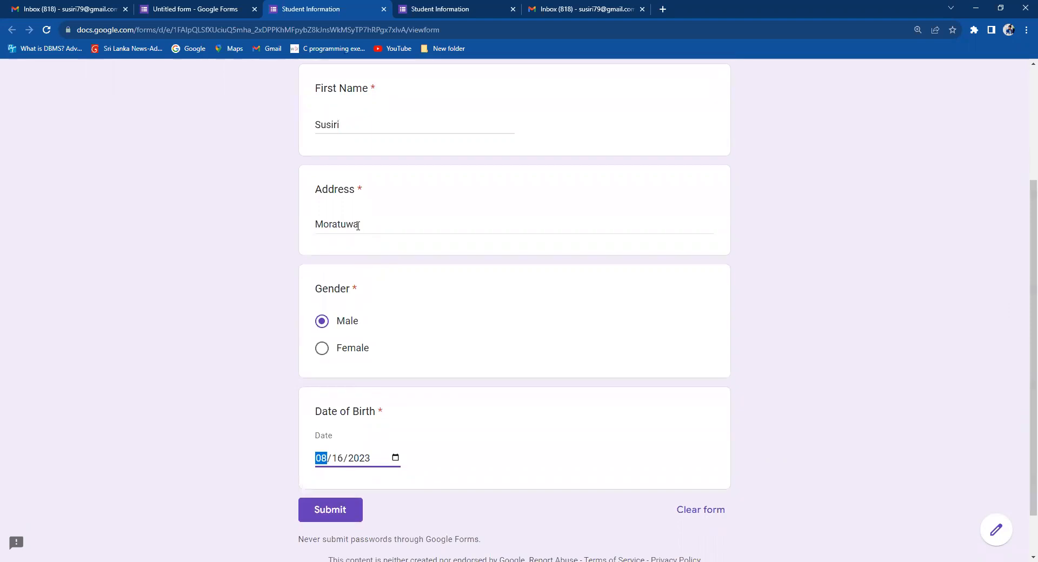
scroll(1022, 271, up, 1)
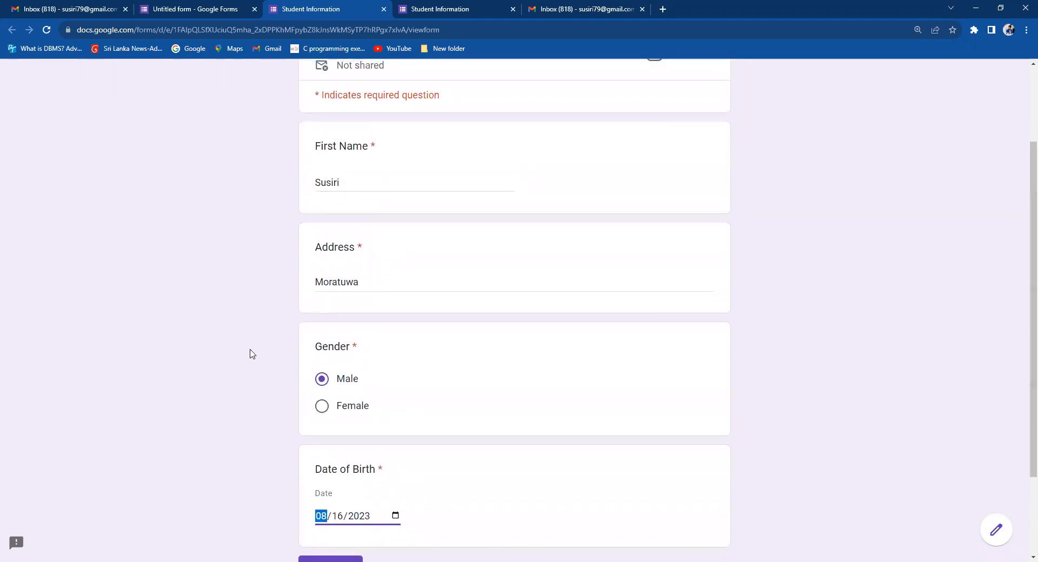
scroll(1024, 281, down, 2)
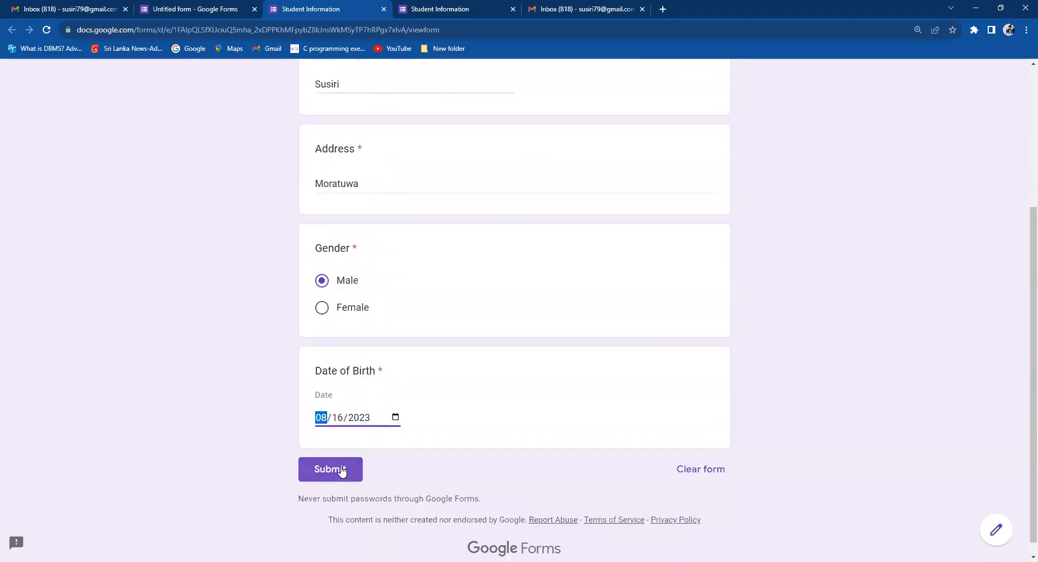
scroll(1022, 346, up, 2)
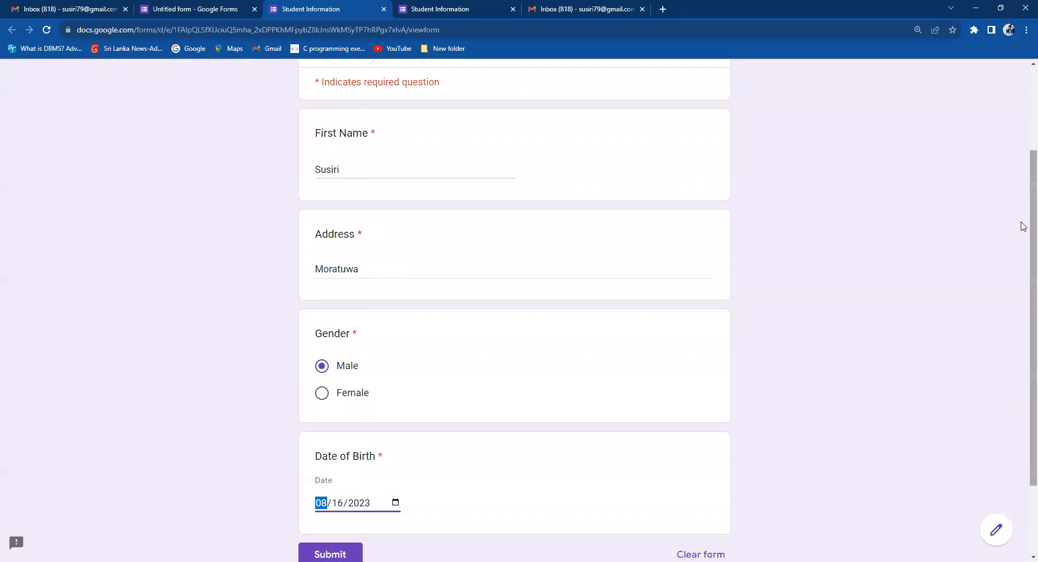
scroll(1022, 243, down, 1)
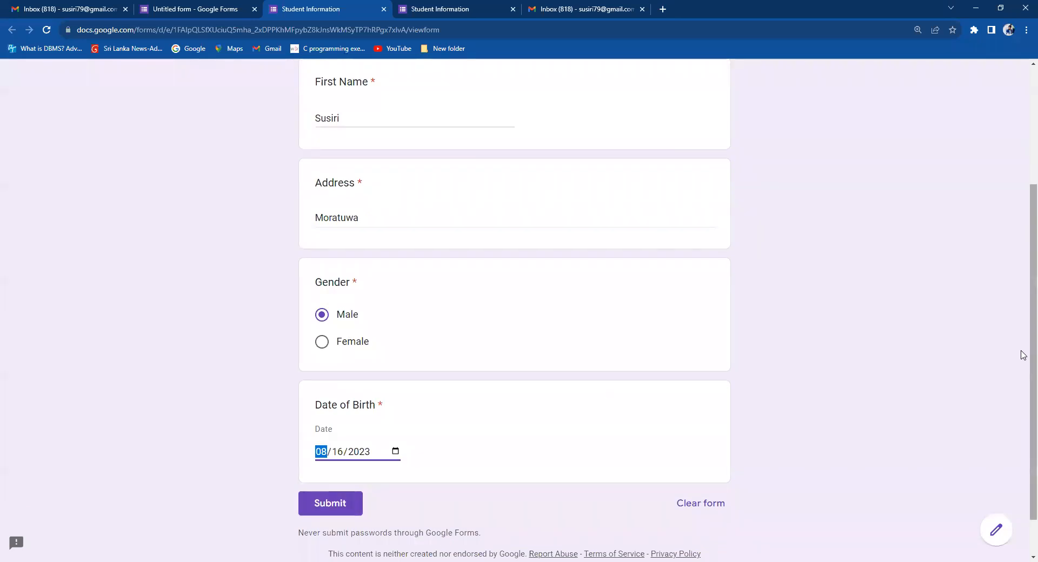
scroll(1023, 346, up, 1)
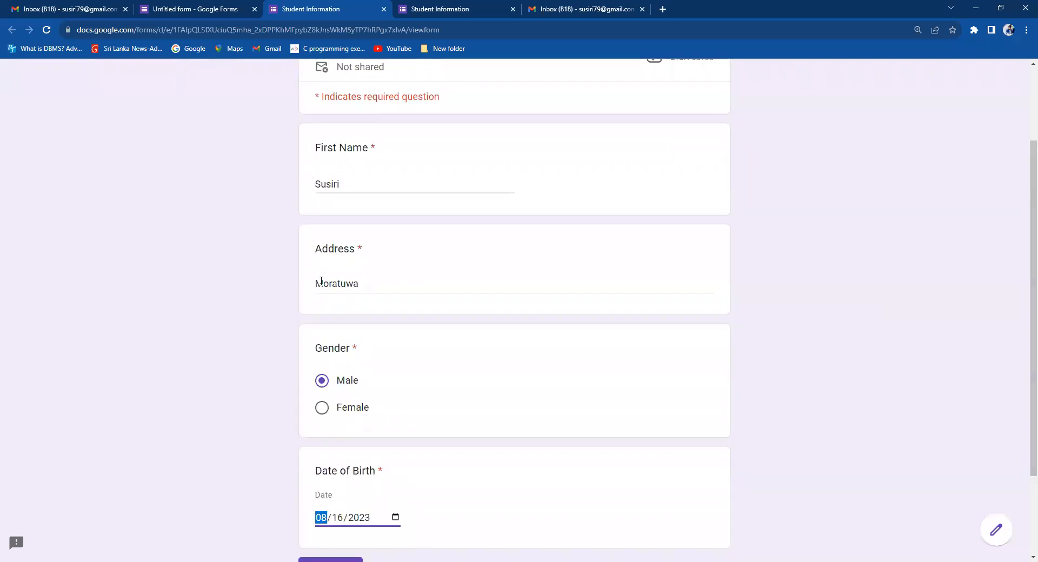
double_click(373, 147)
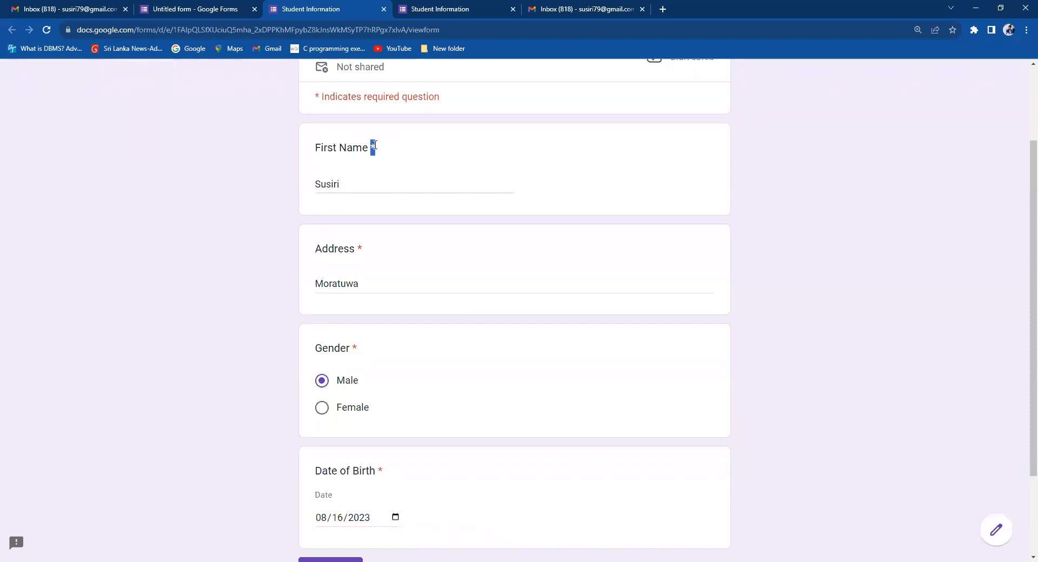
scroll(1022, 257, up, 1)
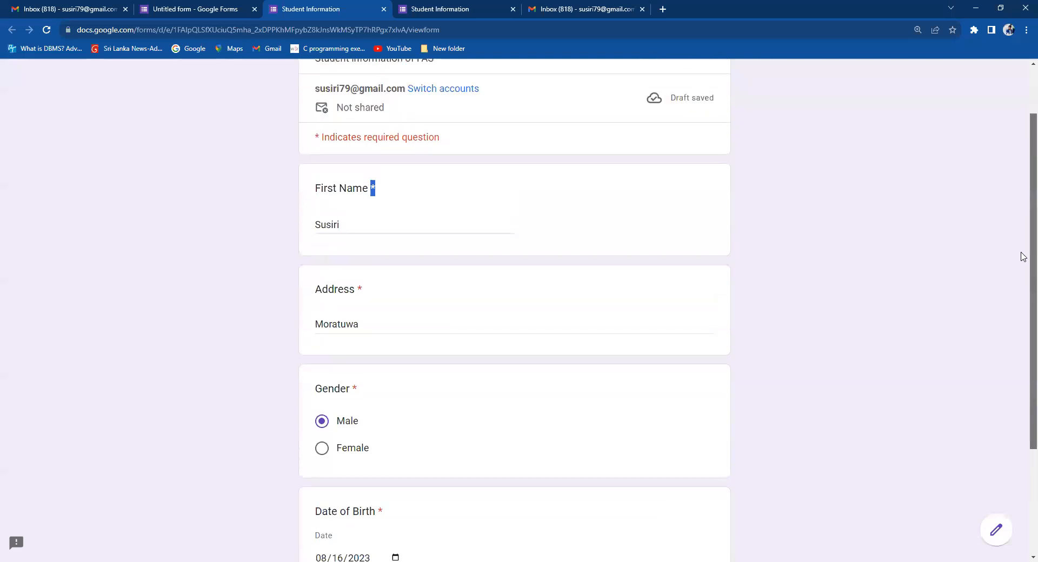
scroll(1022, 325, down, 2)
scroll(909, 208, up, 3)
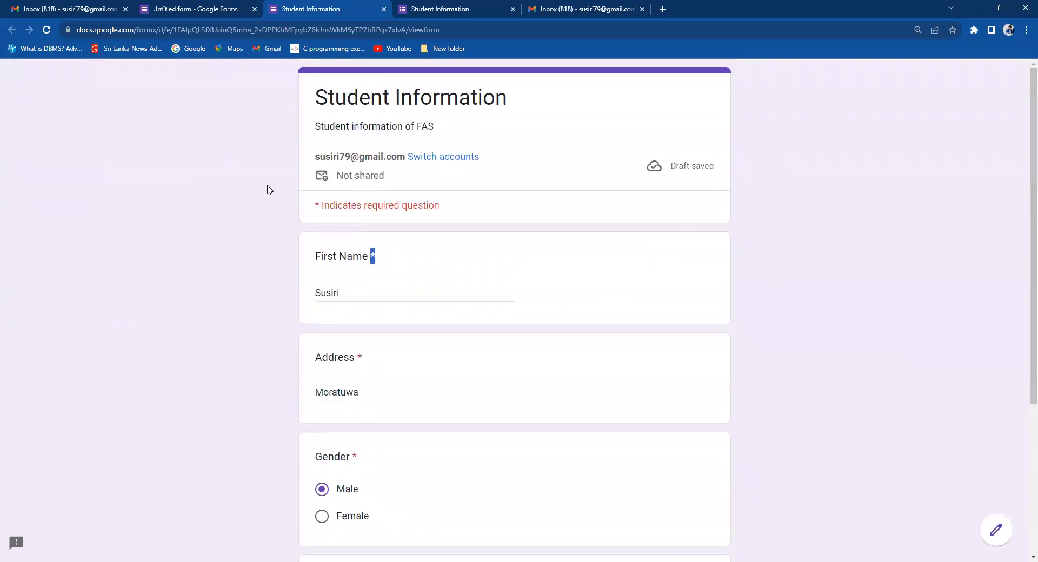
Switch back to the Student Information editor tab and scroll to its top.
click(179, 9)
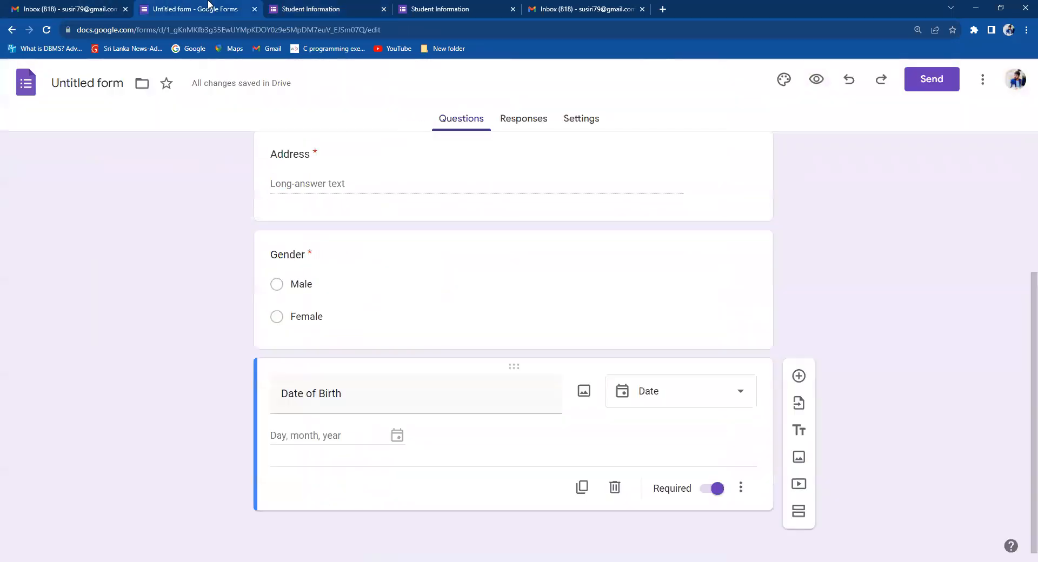
scroll(1022, 231, up, 4)
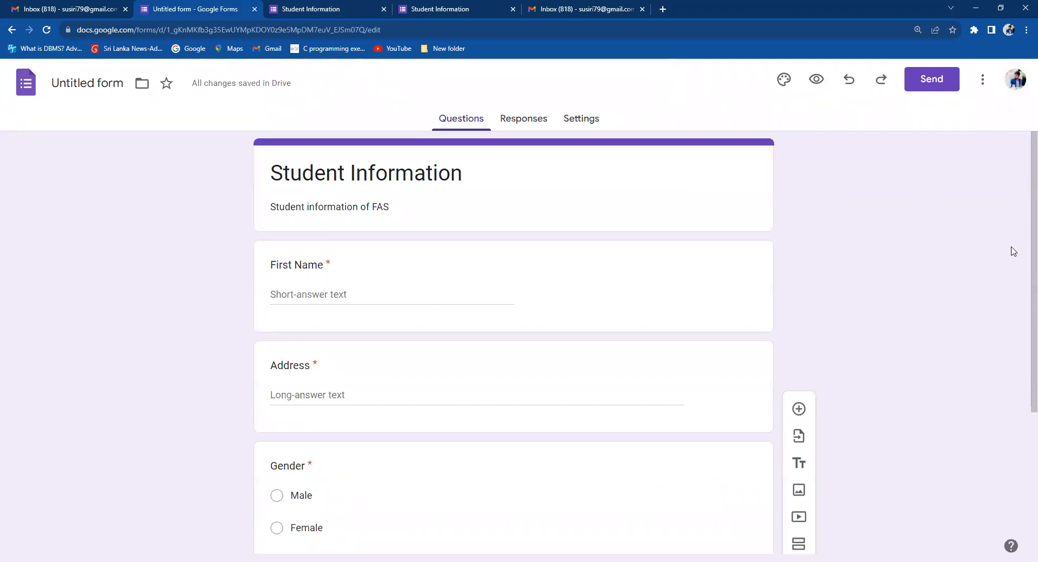
scroll(1022, 229, down, 1)
scroll(1023, 222, up, 1)
Open the Send form dialog and show the form's shareable link.
click(924, 81)
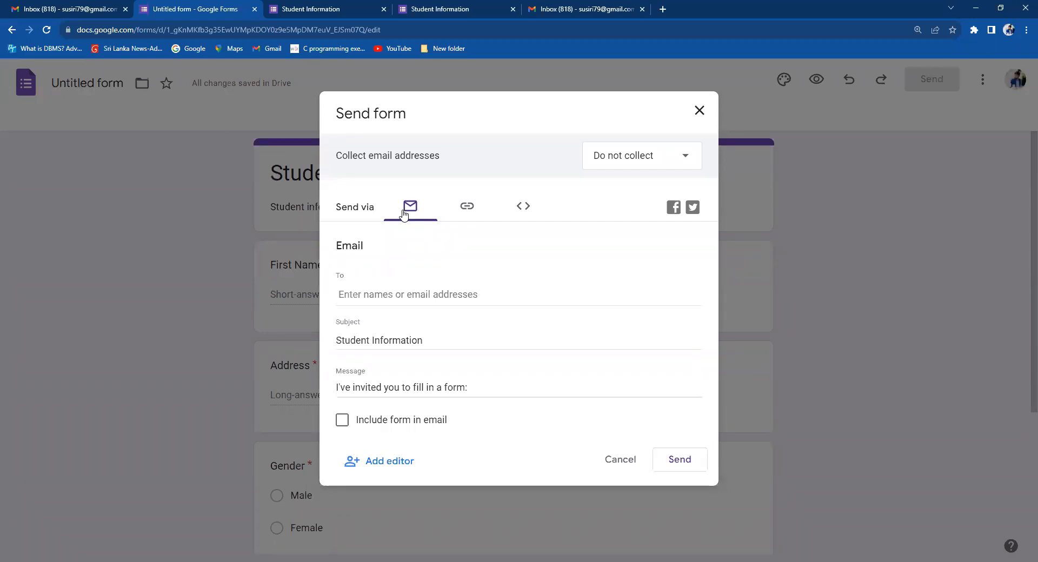
click(465, 212)
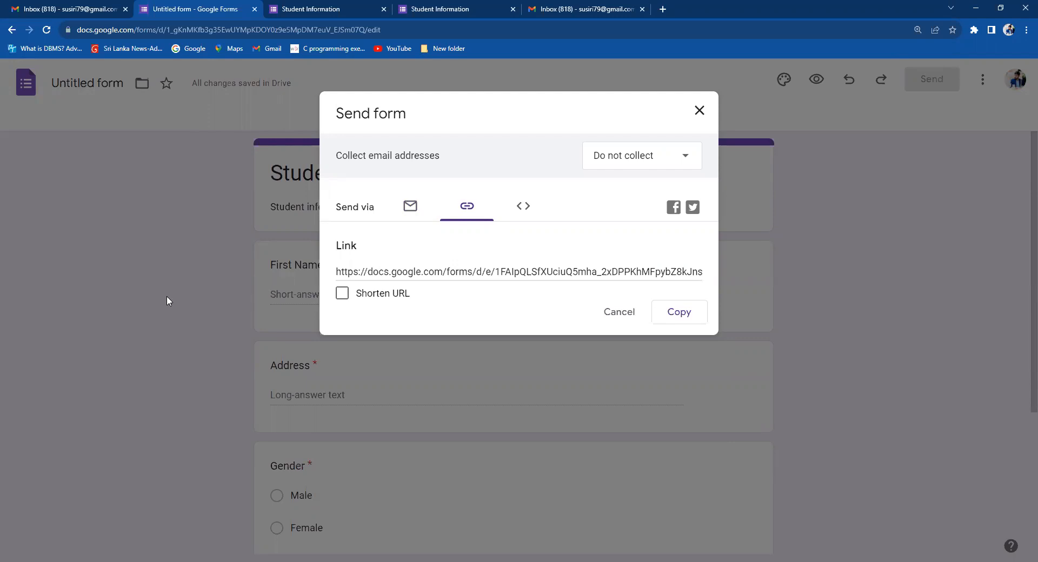
Select the form link, then switch the Send dialog back to email sending.
click(430, 272)
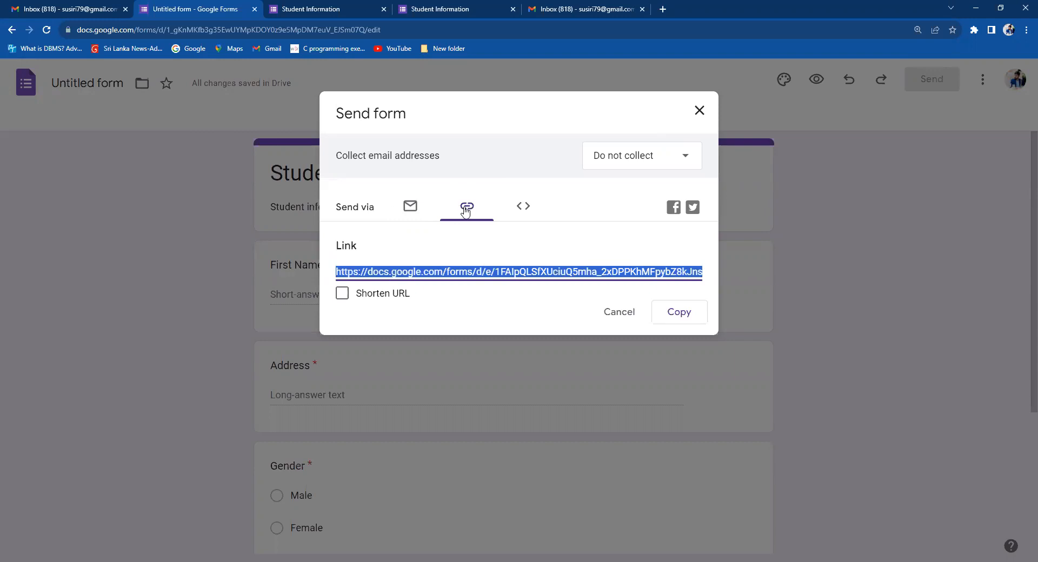
click(412, 214)
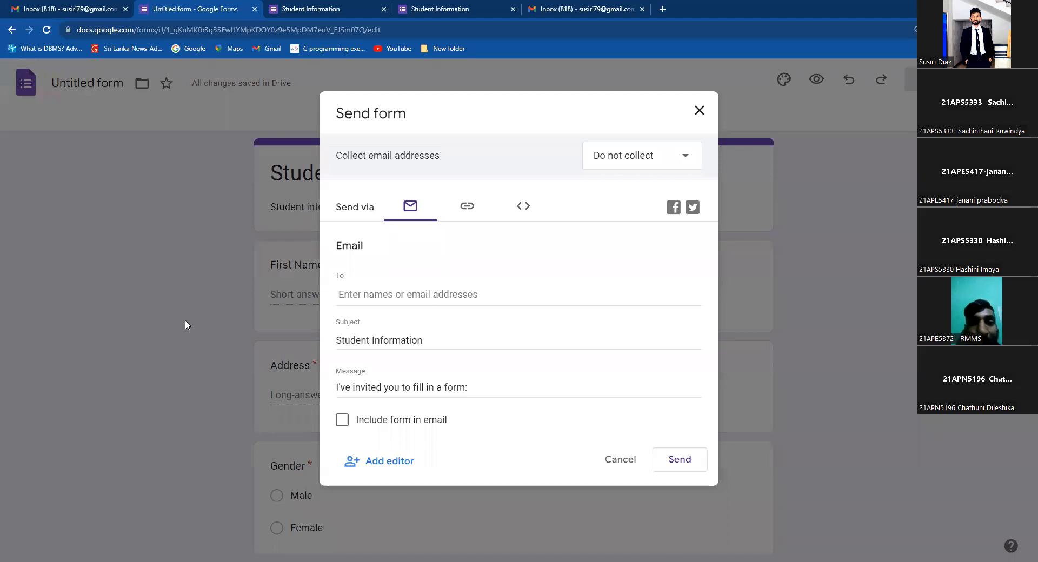
Paste a collaborator's address into Add editors and choose the suggested contact.
click(384, 464)
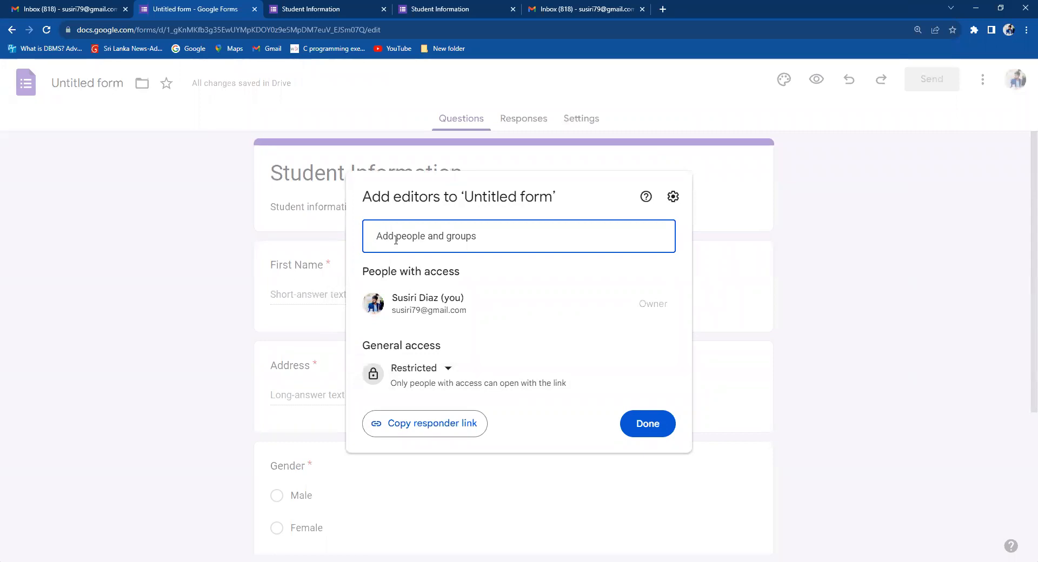
key(ctrl+v)
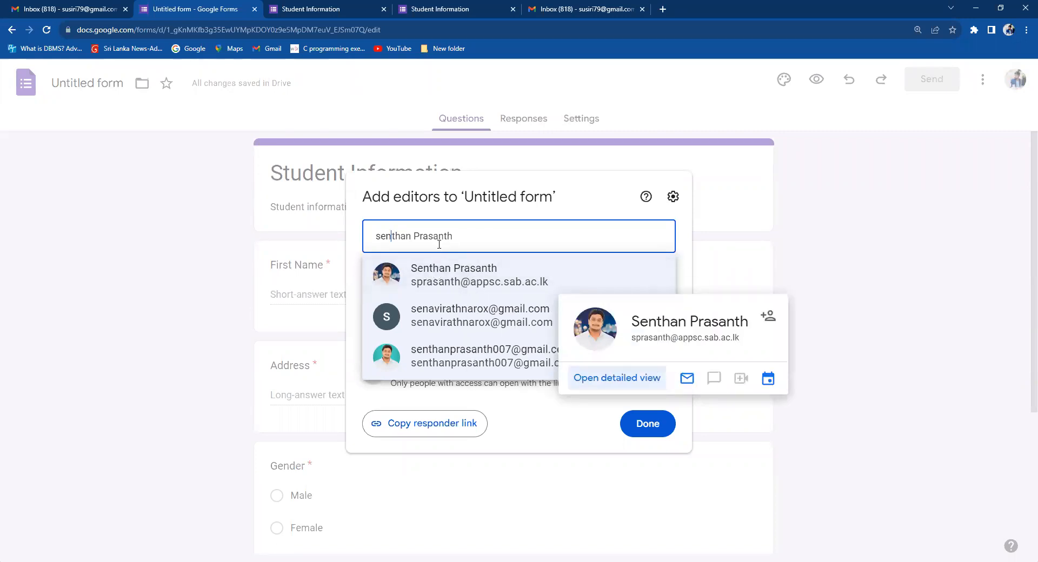
click(444, 281)
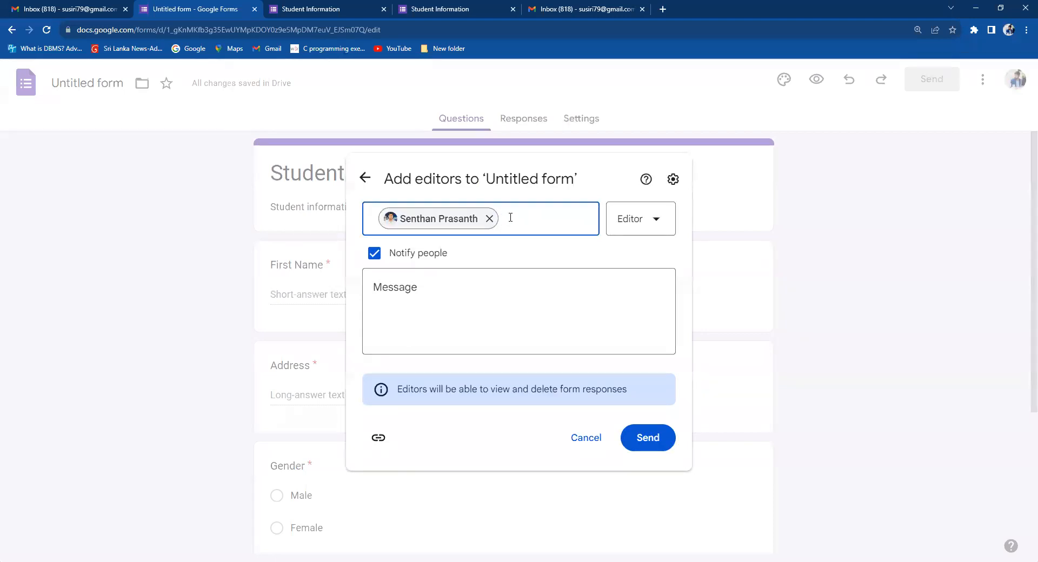
Look over the available access roles, then cancel the pending editor invitation.
click(634, 220)
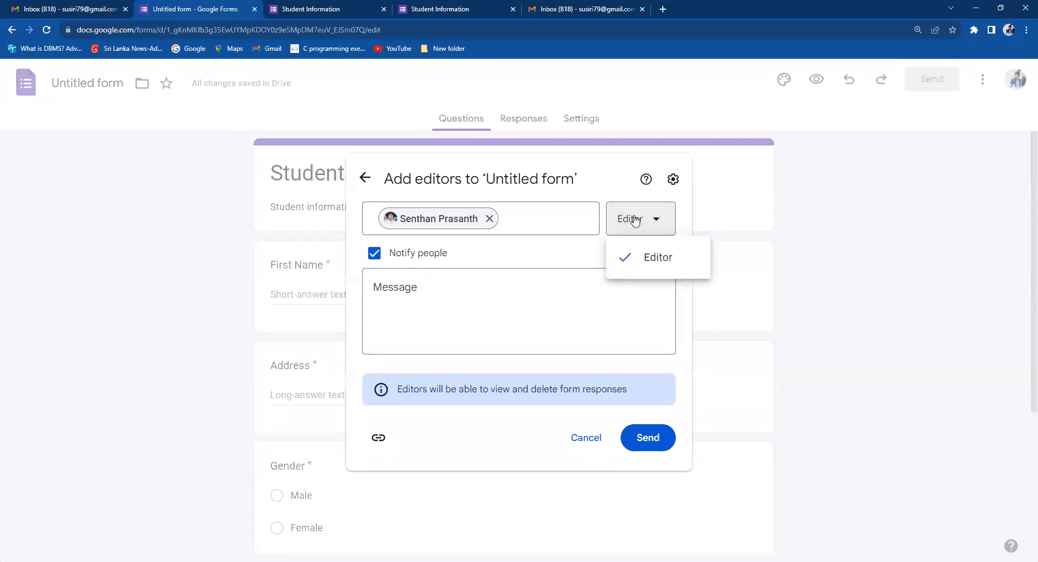
click(634, 219)
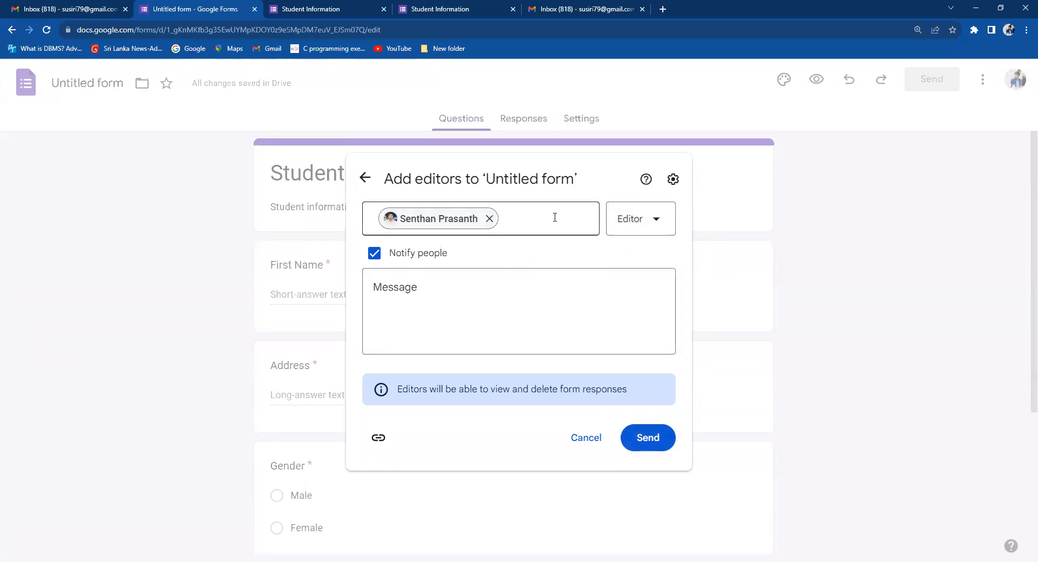
click(525, 219)
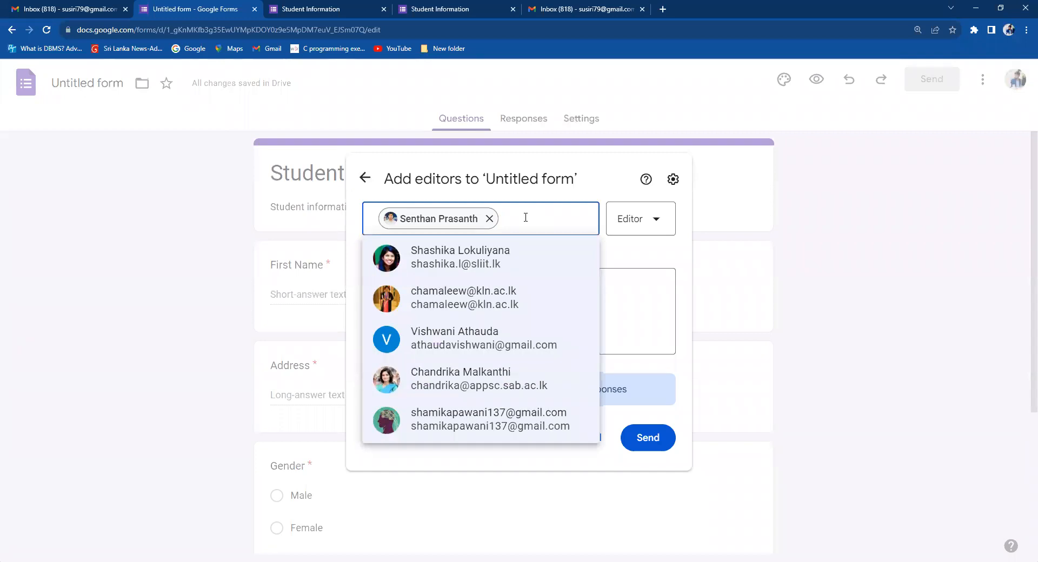
click(648, 256)
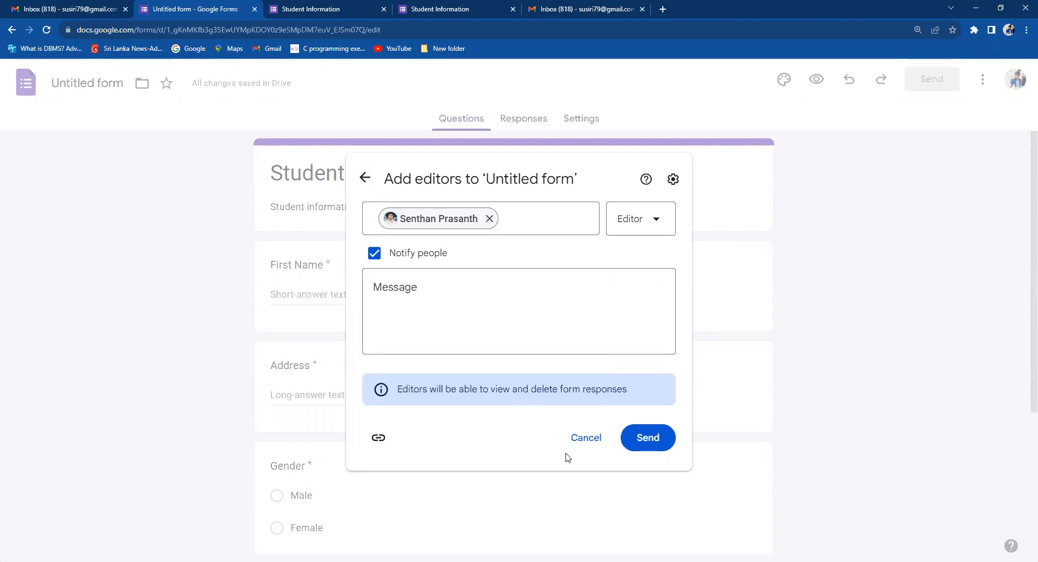
click(591, 445)
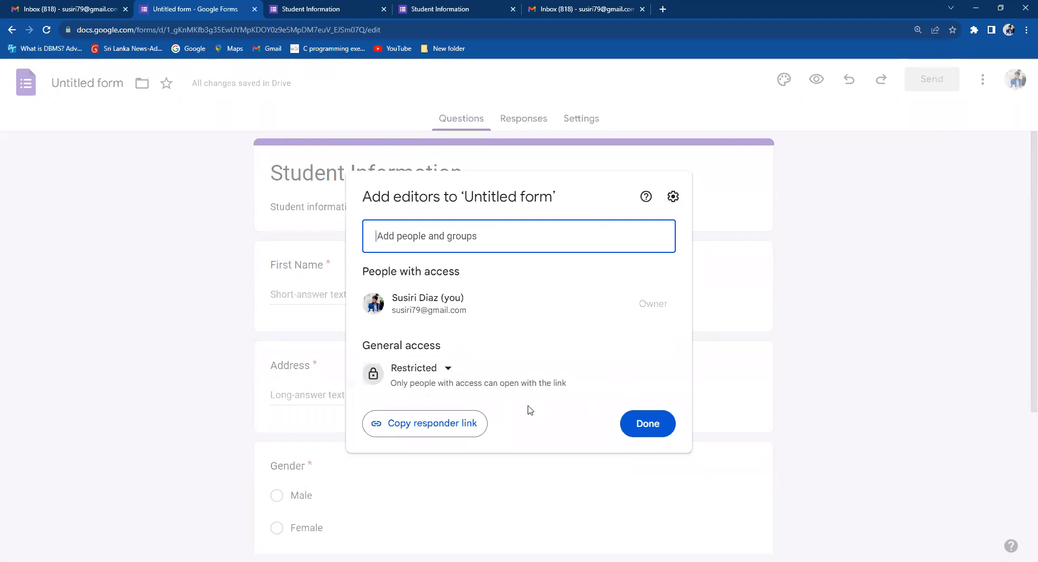
click(855, 237)
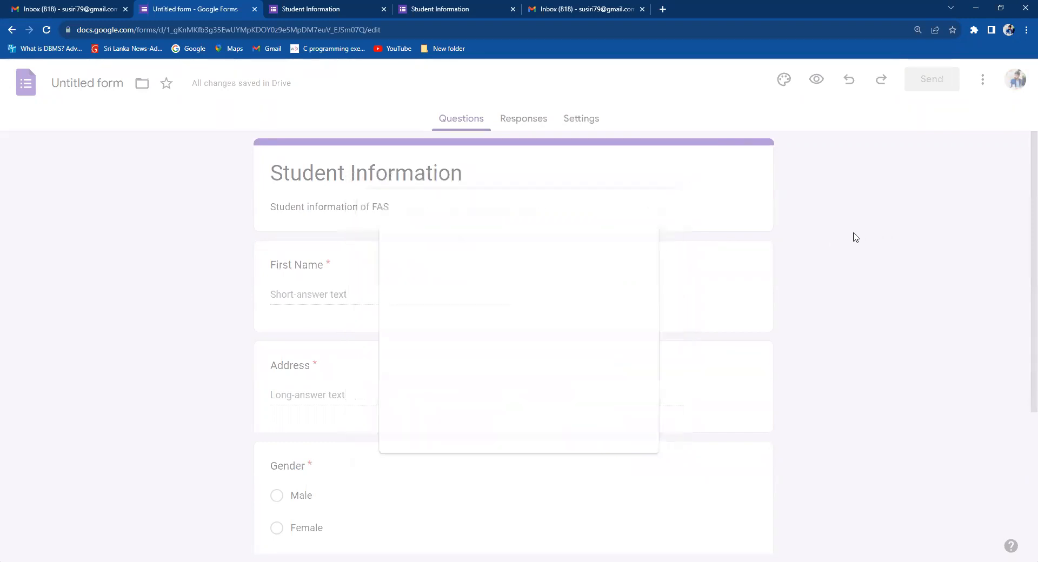
scroll(1022, 271, down, 2)
scroll(1022, 216, up, 2)
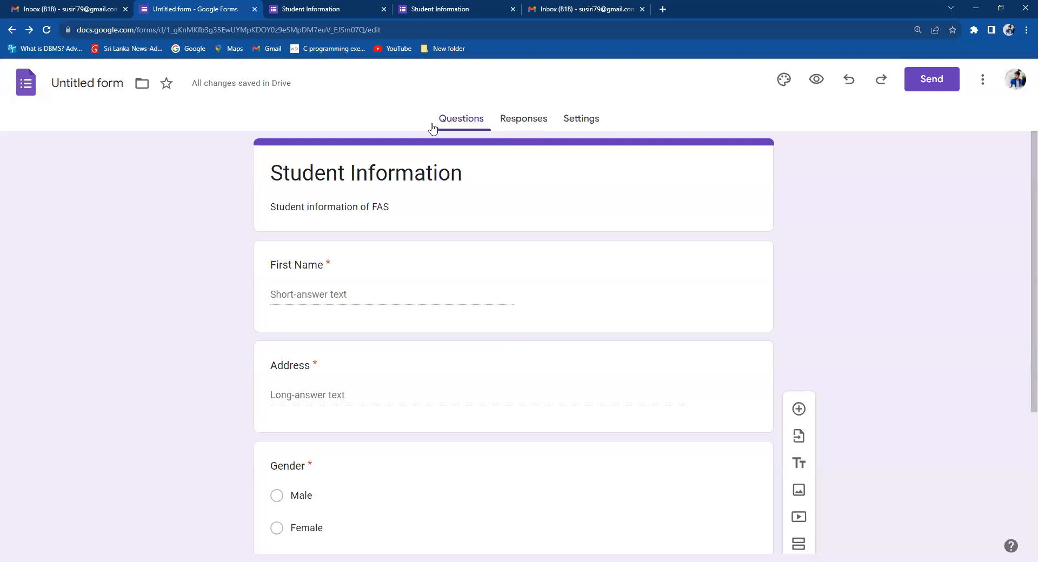
Switch back and forth between the form's Questions and Responses pages, ending on Responses.
click(527, 126)
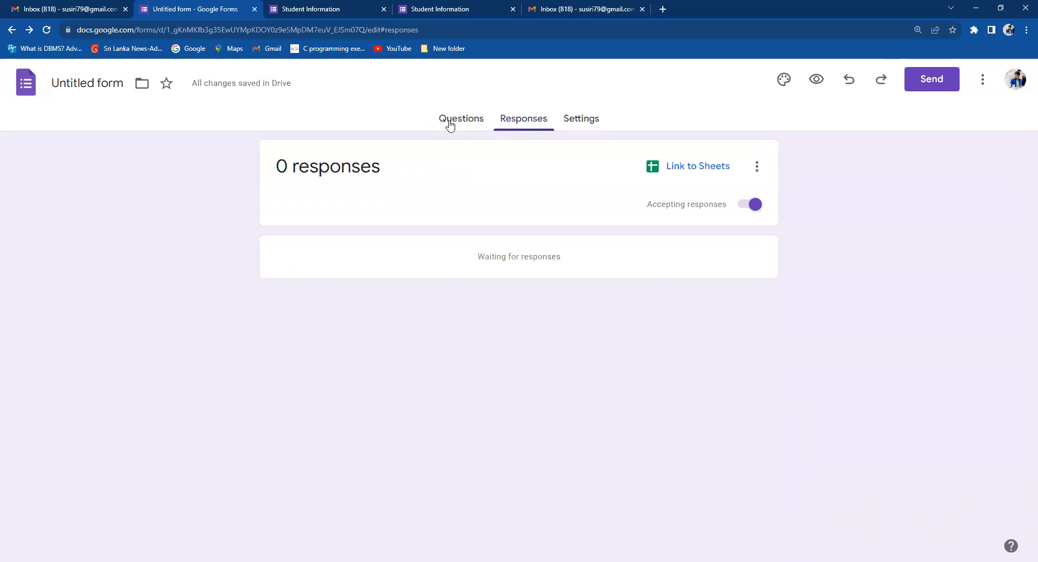
click(472, 123)
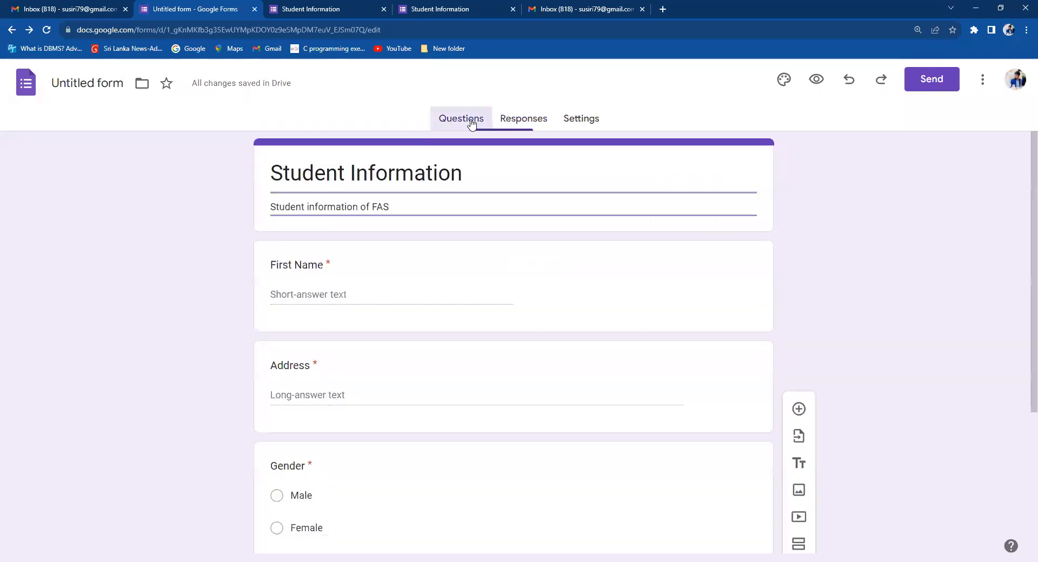
click(504, 118)
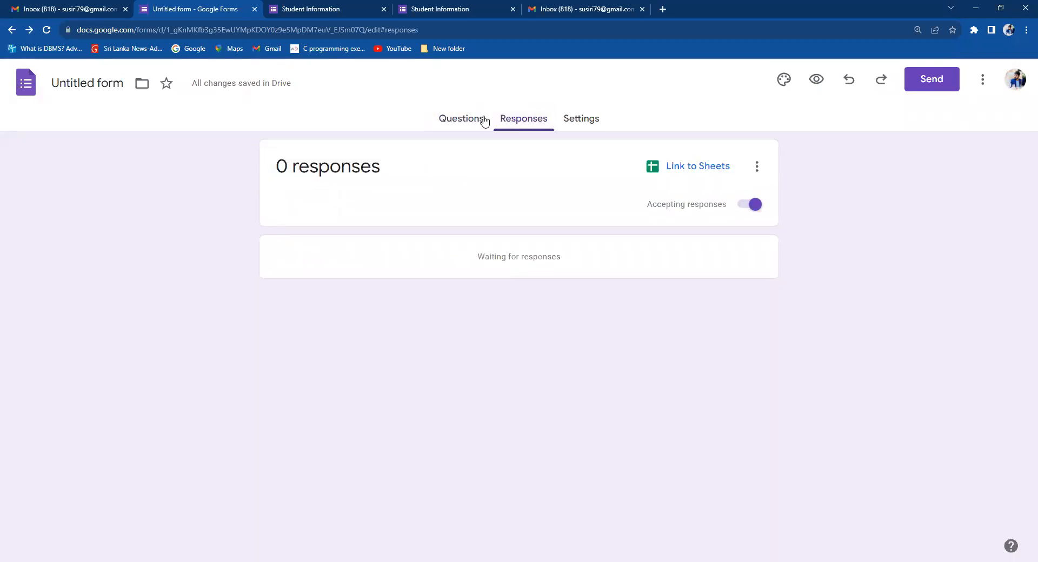
click(458, 119)
click(519, 119)
click(464, 120)
click(518, 120)
Start linking responses to Sheets and select the default 'Untitled form (Responses)' name.
click(667, 168)
double_click(513, 155)
triple_click(514, 156)
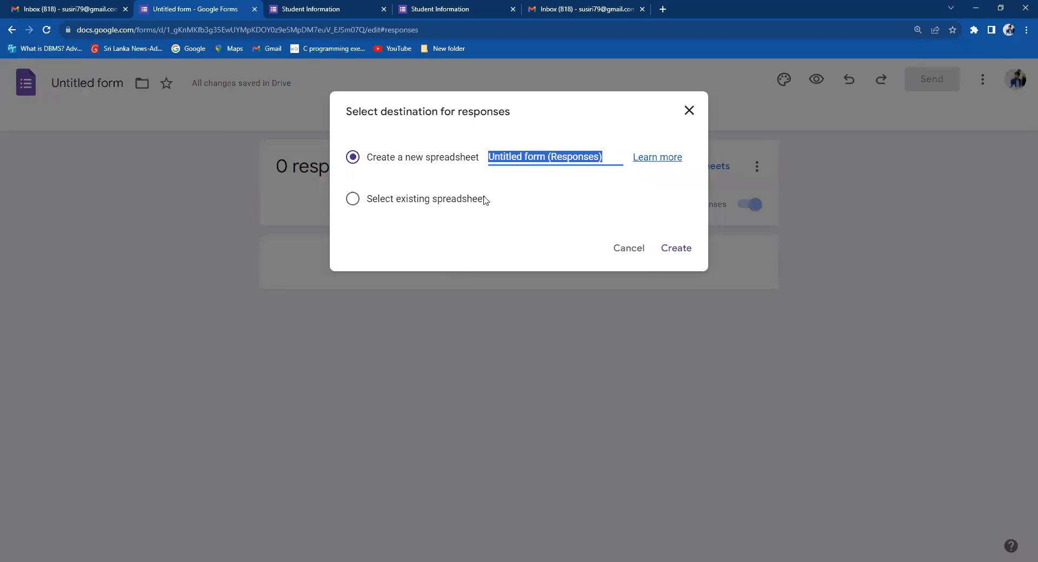
Replace the default name with 'Student Information Sheet' and create the linked spreadsheet.
click(548, 158)
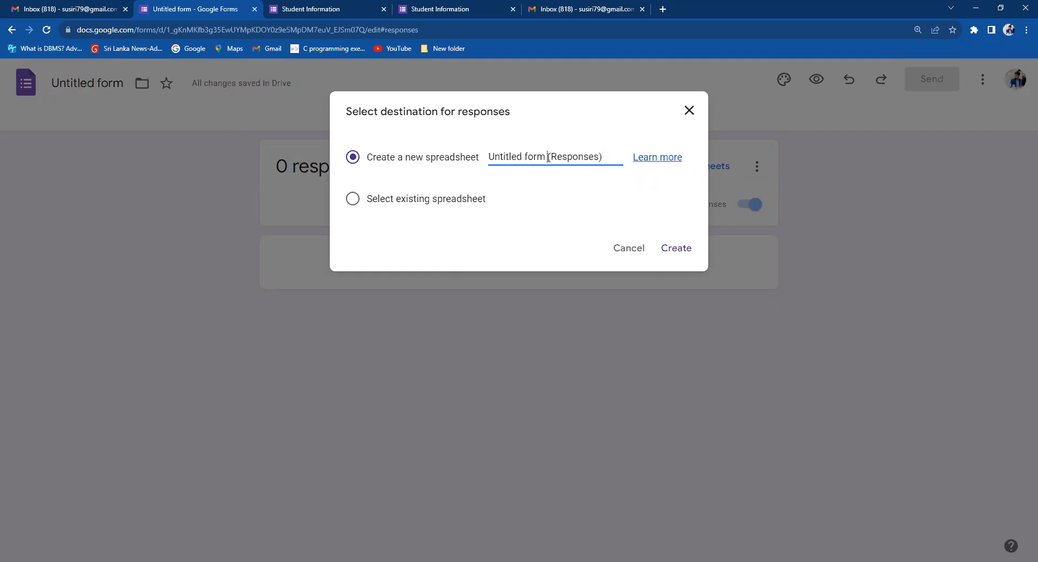
triple_click(548, 158)
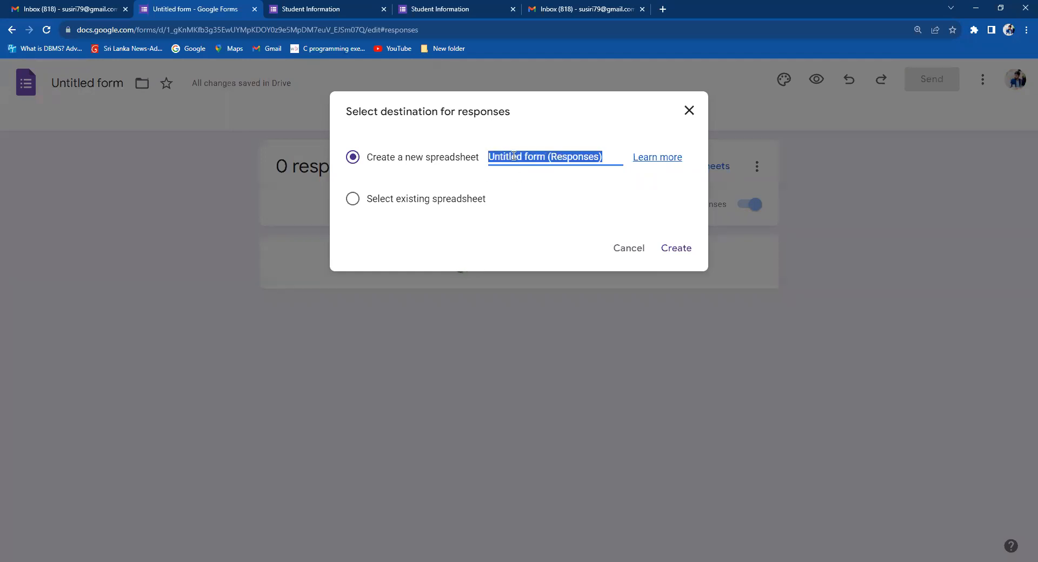
key(BackSpace)
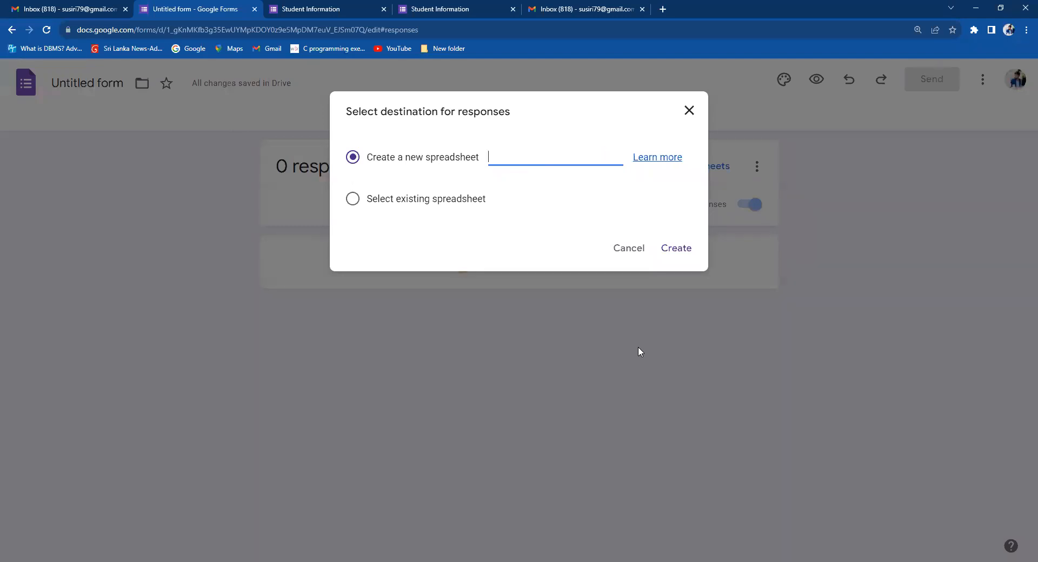
text(Student Information Sheet)
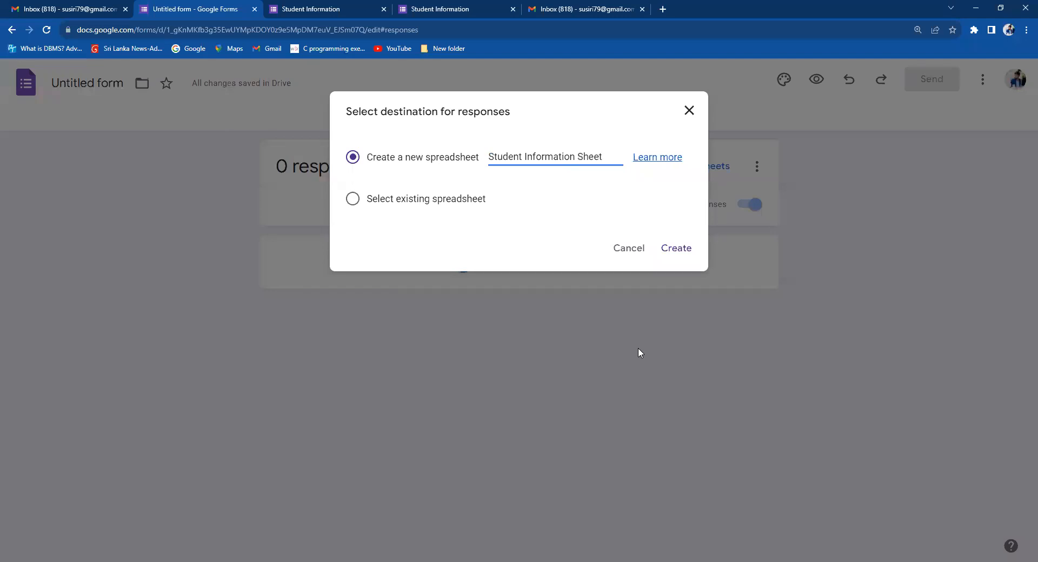
click(676, 248)
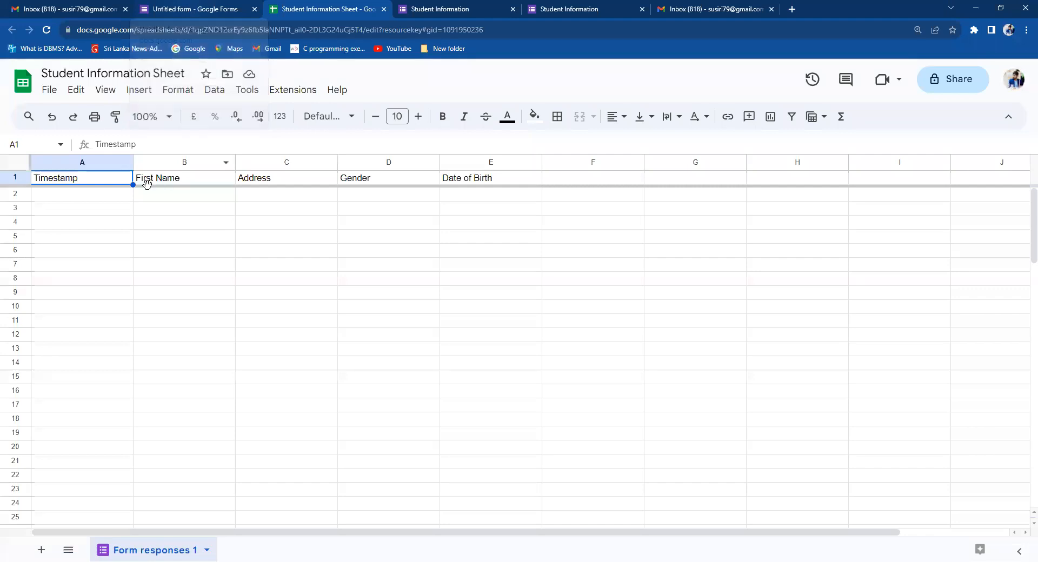
Select the first empty response row, glance at the form's Responses page, and return to the sheet.
click(93, 197)
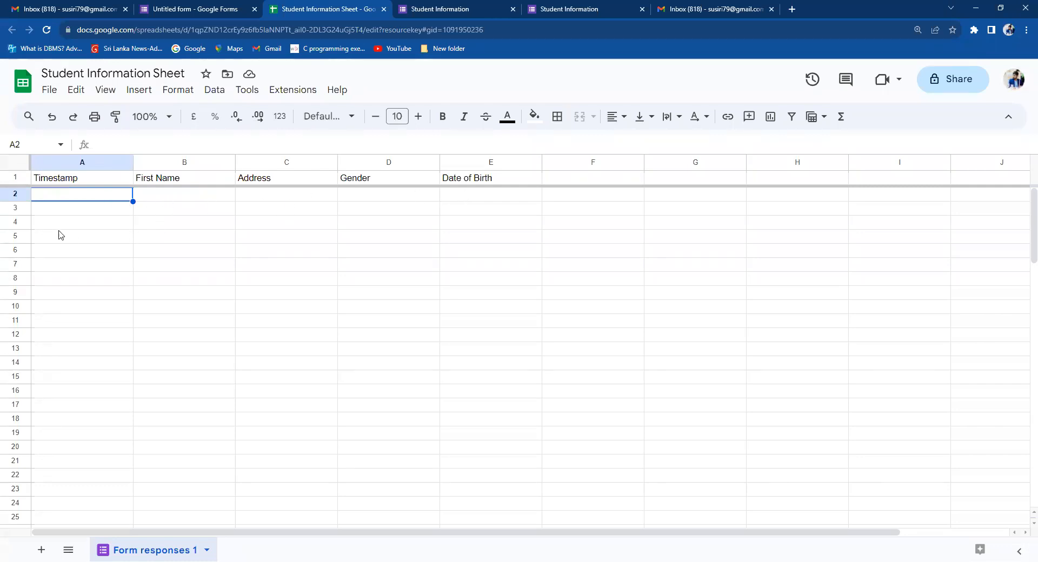
click(187, 9)
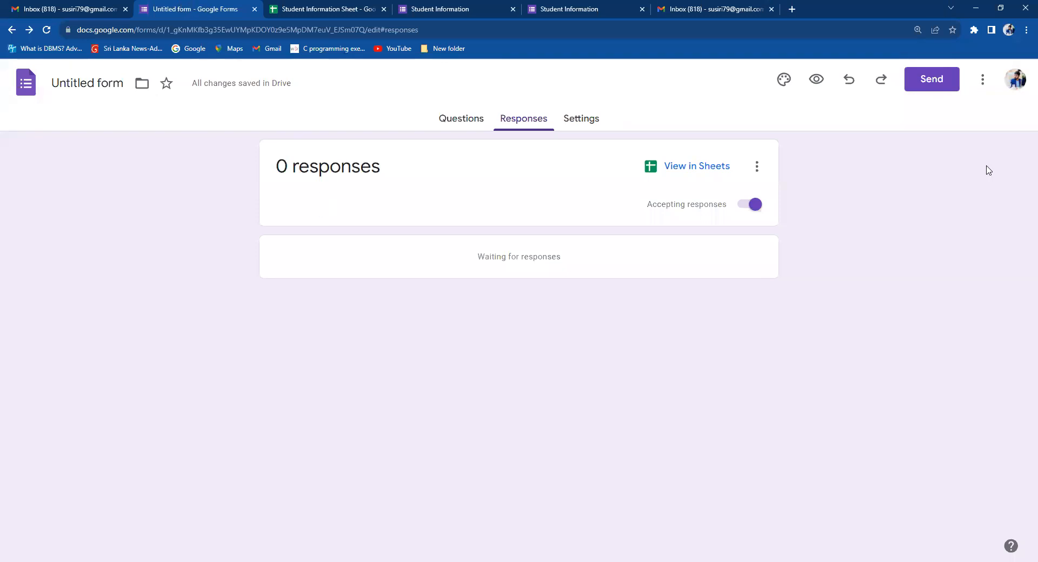
click(324, 9)
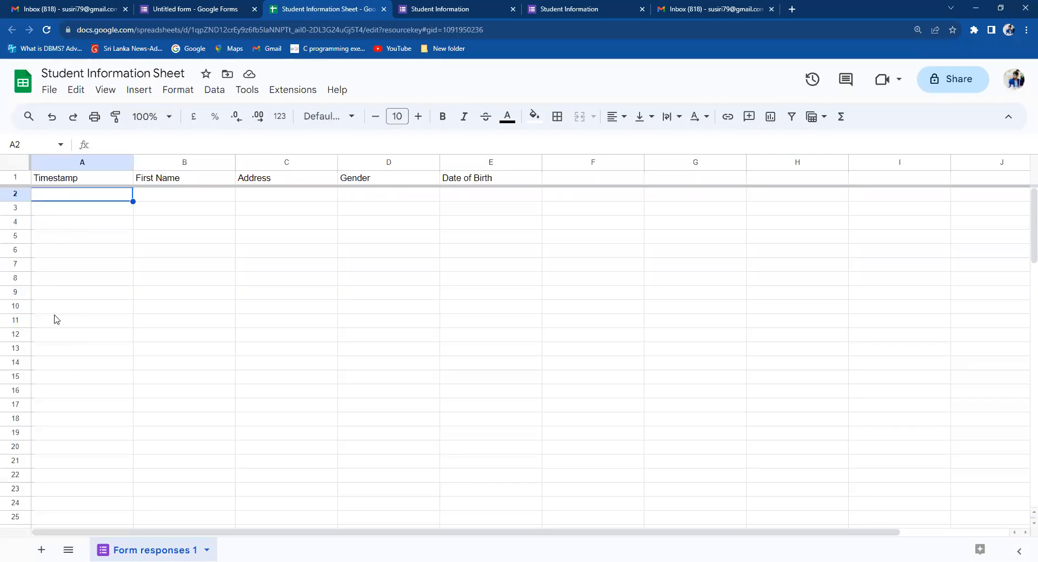
Review the filled-in respondent copy of Student Information, checking its First Name and Address answers.
click(227, 6)
click(446, 7)
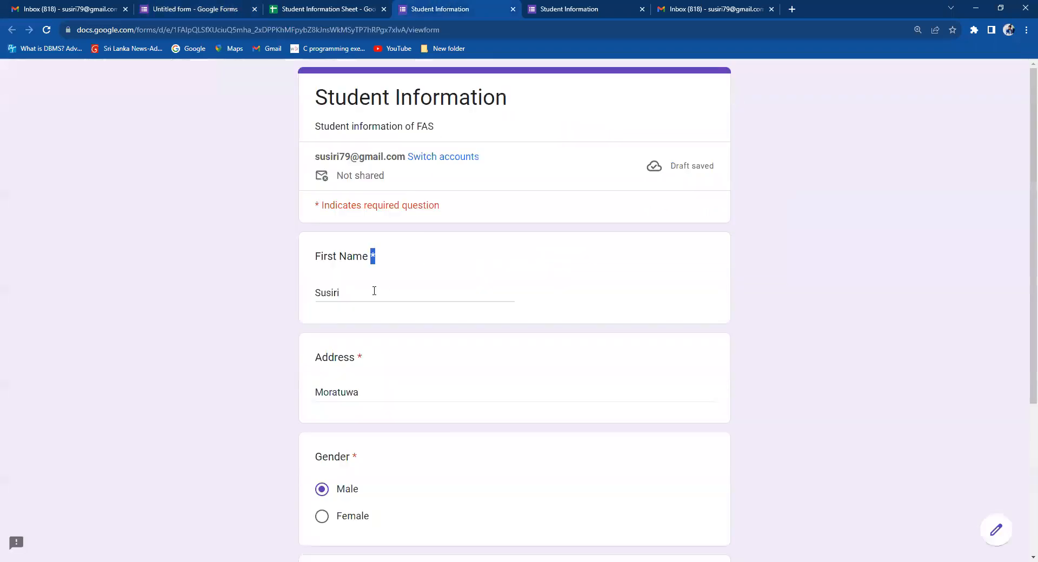
click(545, 9)
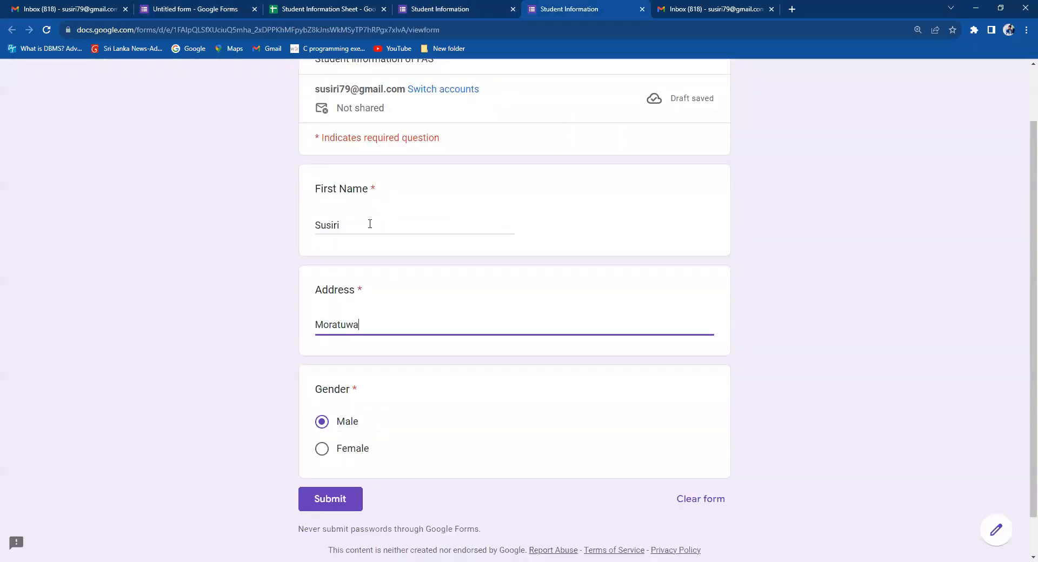
scroll(1021, 260, up, 2)
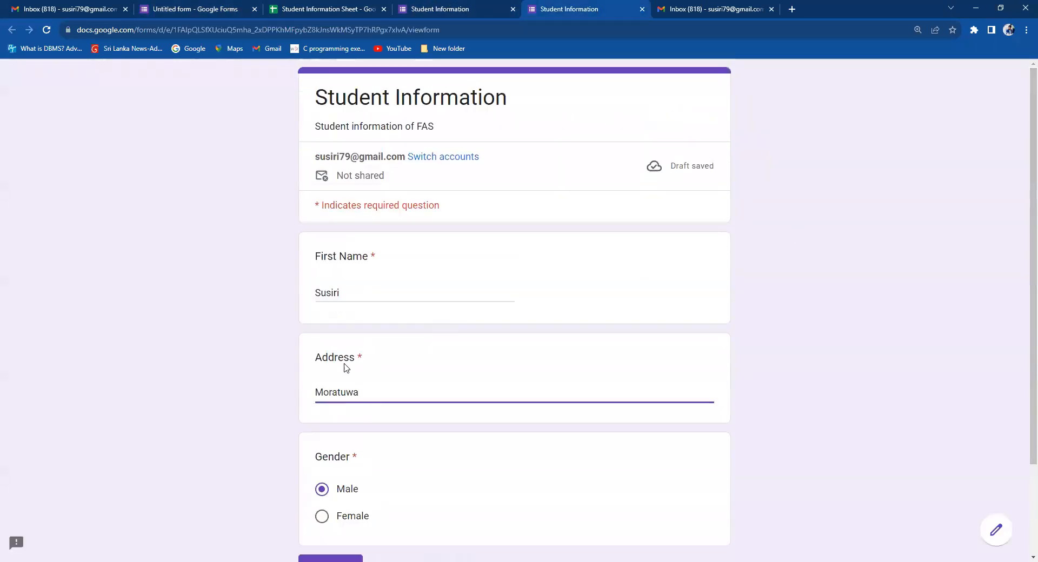
click(337, 292)
click(332, 392)
scroll(1021, 341, down, 2)
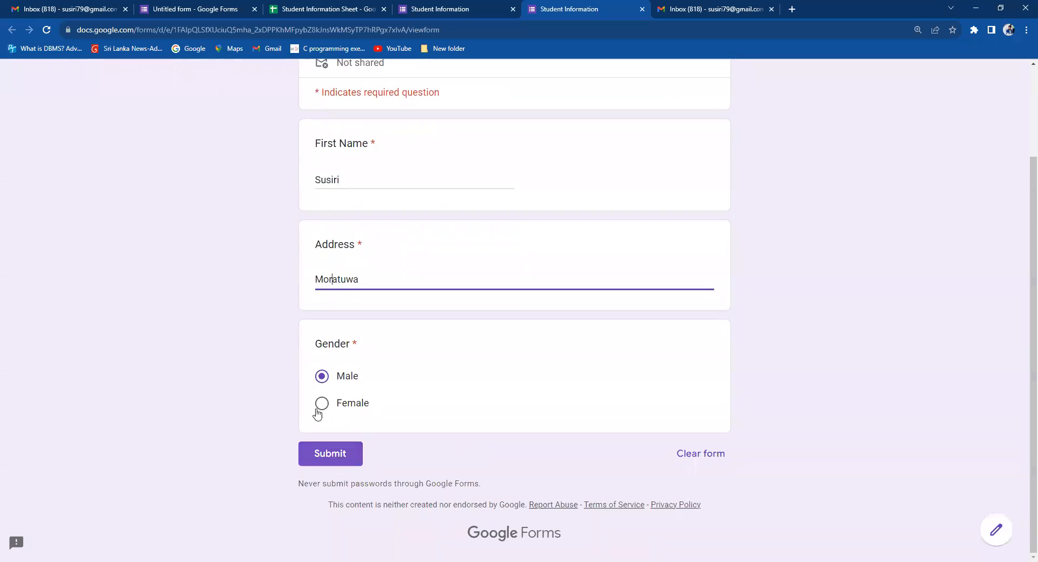
click(278, 8)
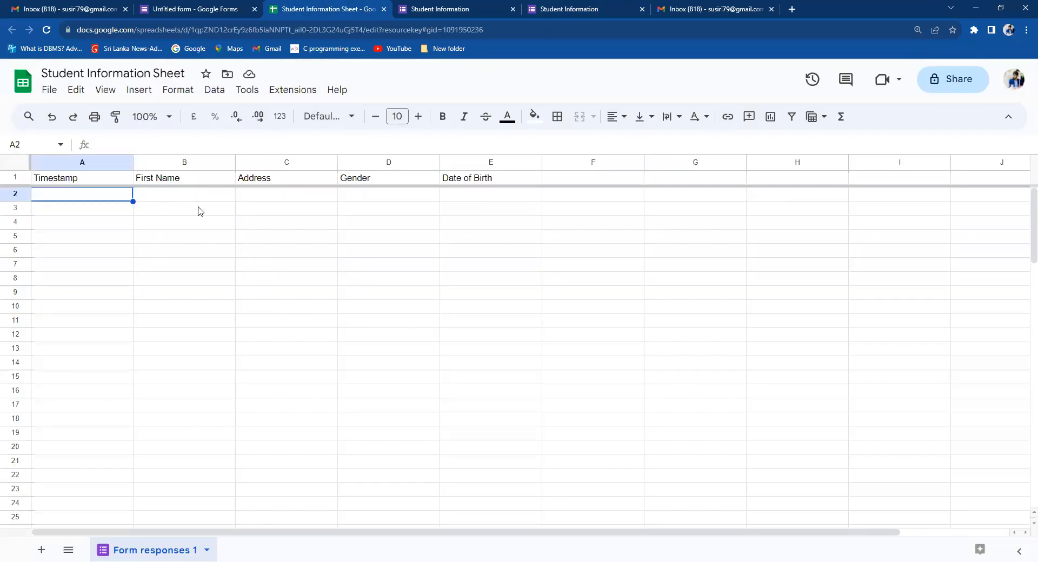
Check the First Name, Address, Gender and Date of Birth cells in row 2 for data.
click(162, 198)
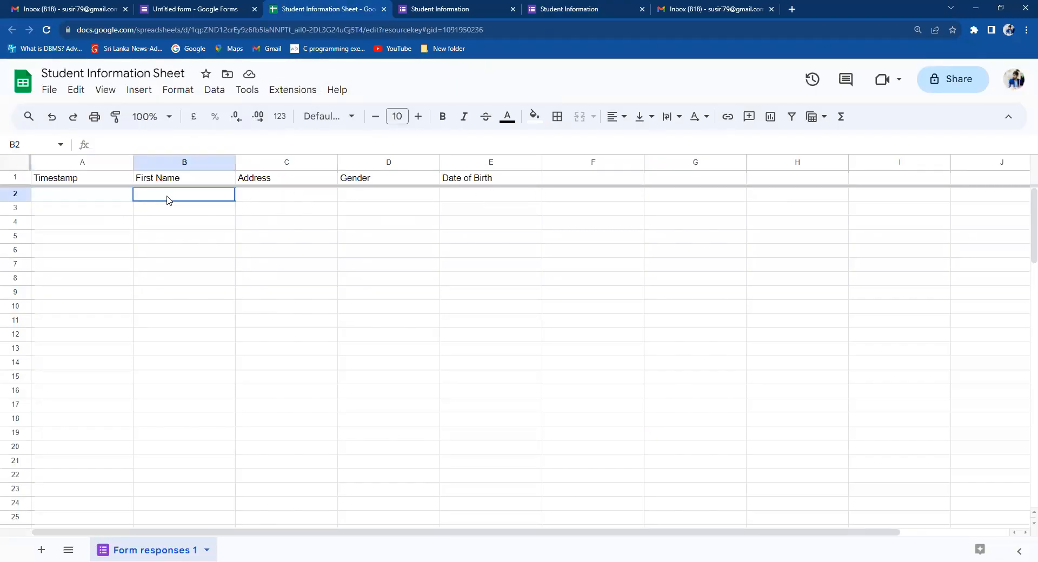
click(256, 197)
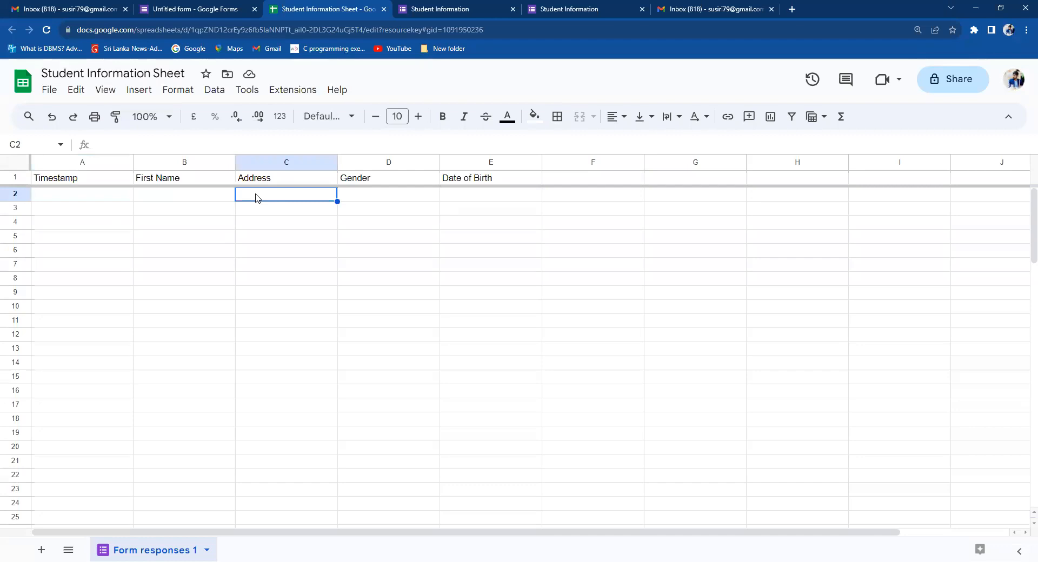
click(366, 195)
click(468, 199)
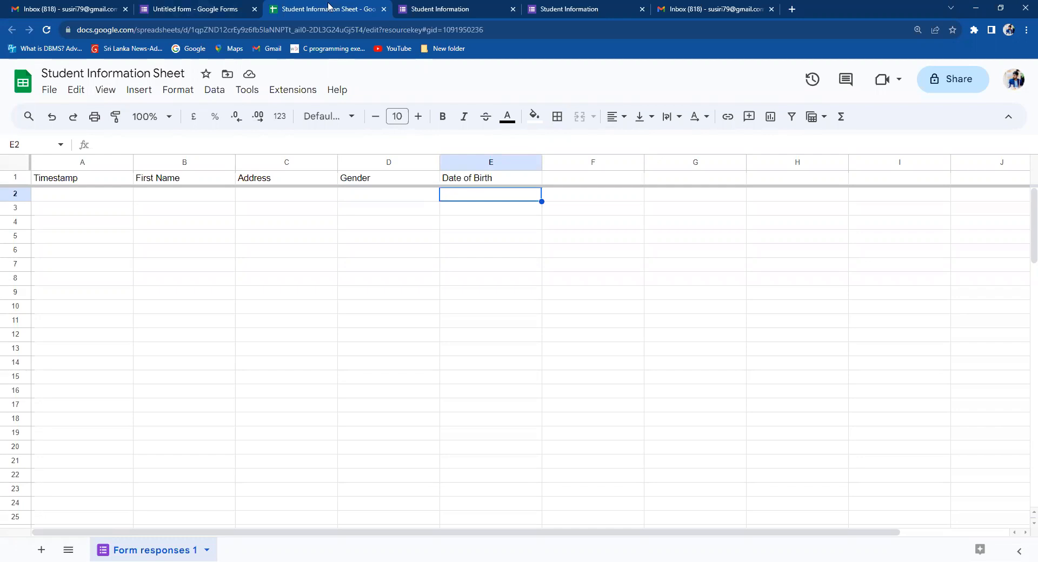
click(49, 95)
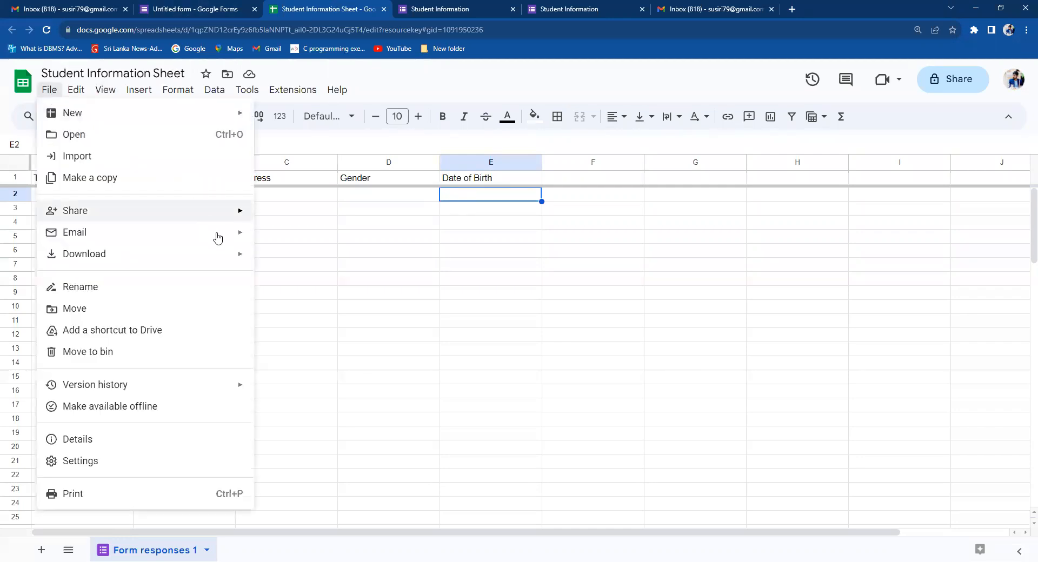
mouse_move(244, 255)
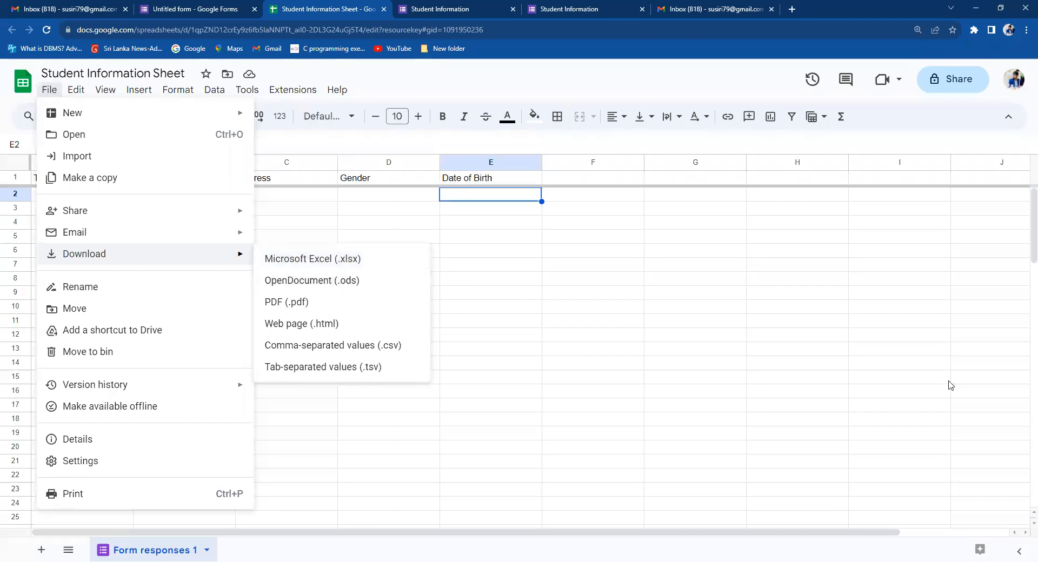
click(483, 227)
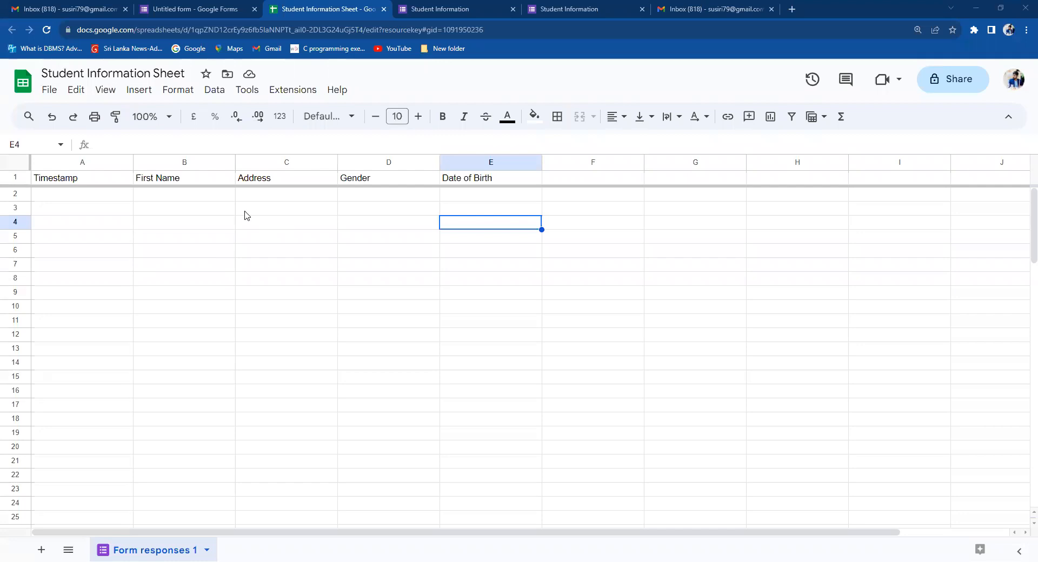
click(194, 210)
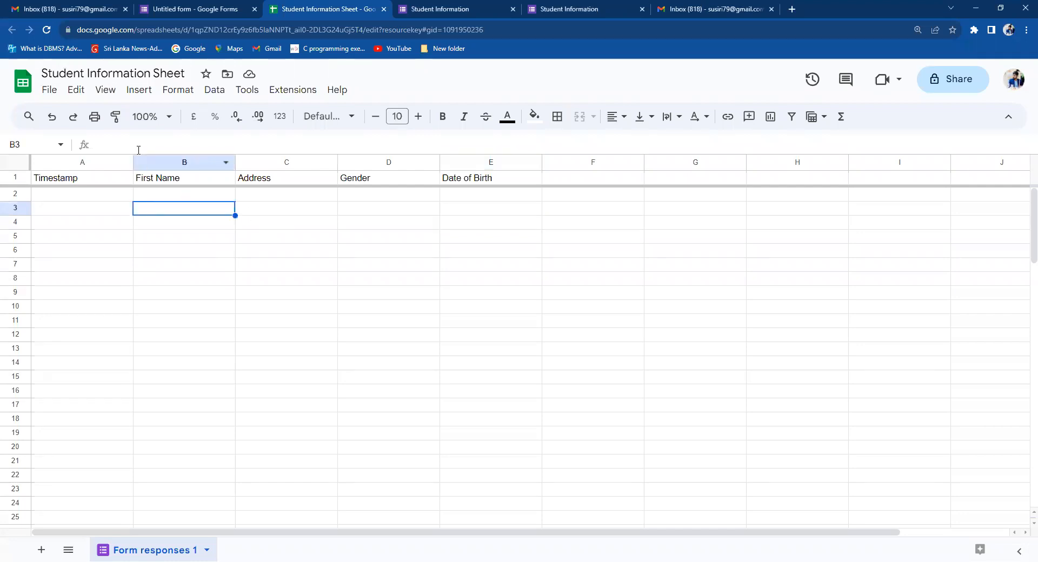
click(49, 95)
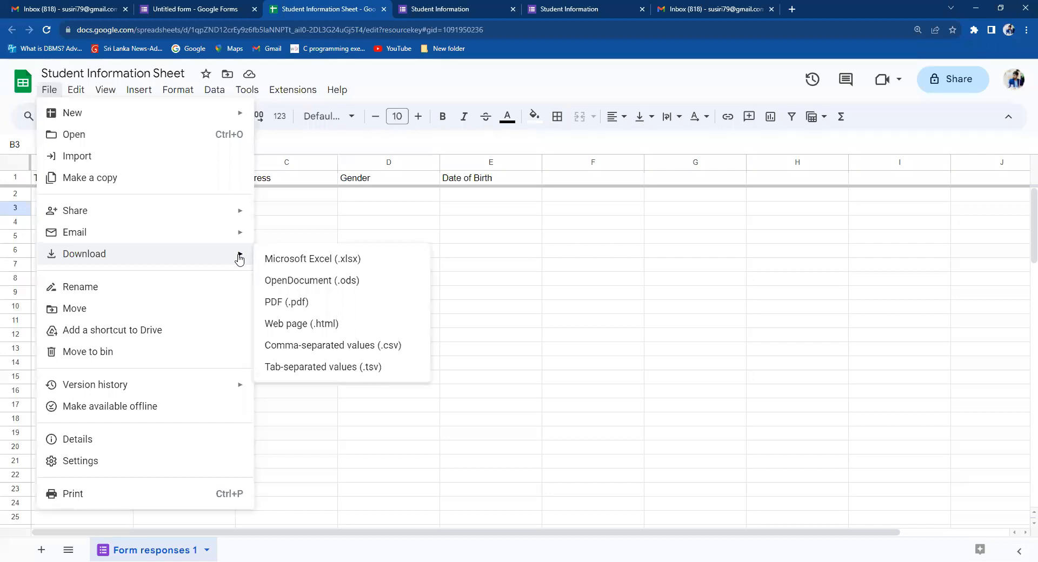
click(352, 279)
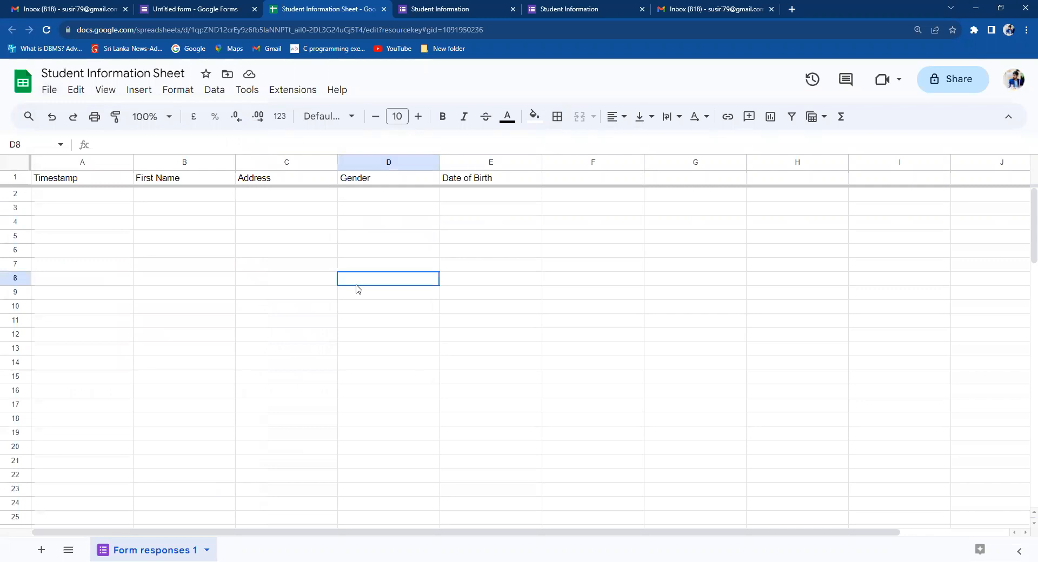
click(61, 196)
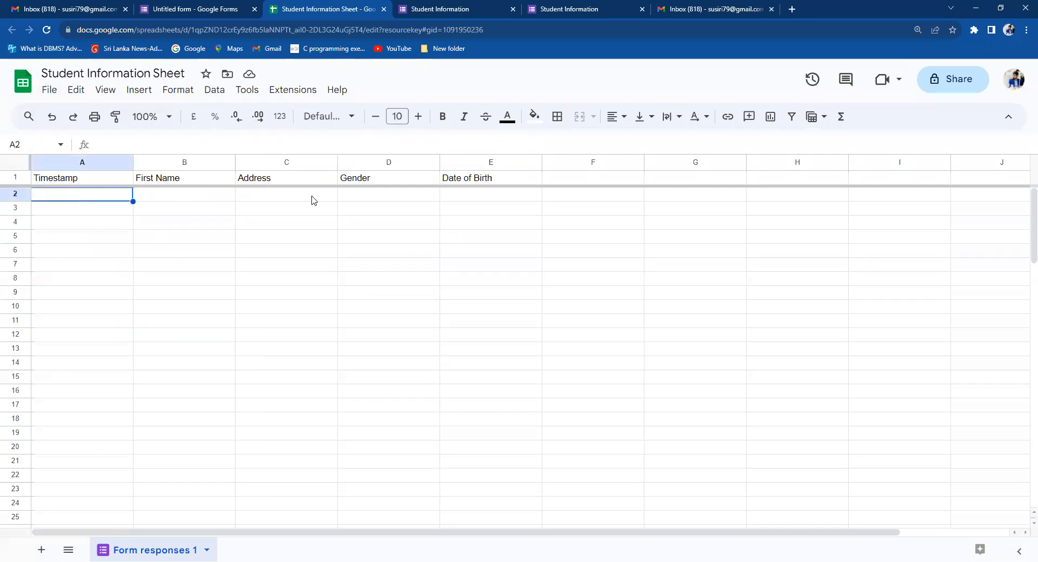
click(211, 9)
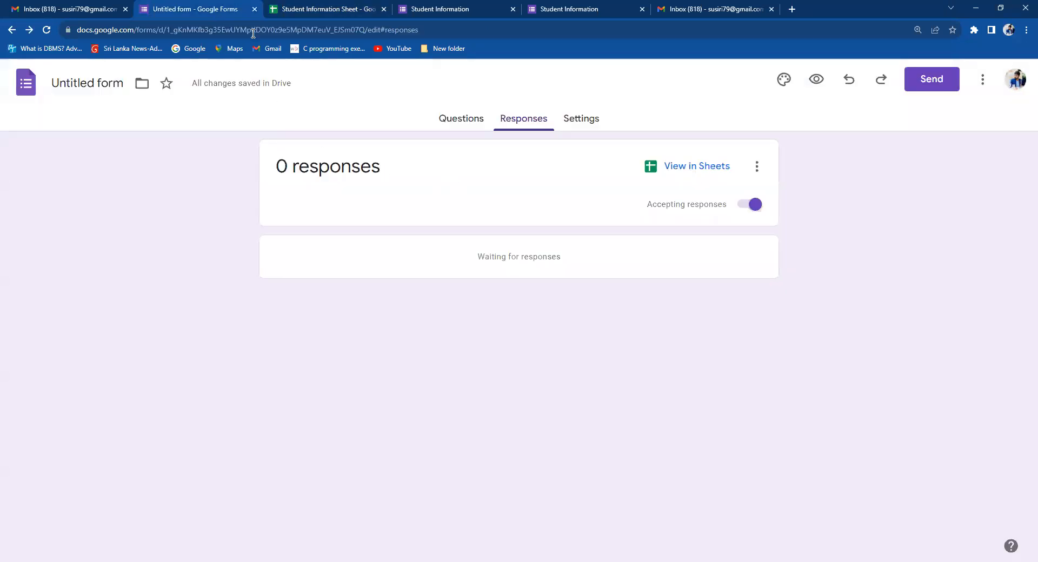
Glance at the filled form and the sheet, then go back from Responses to Forms home.
click(451, 8)
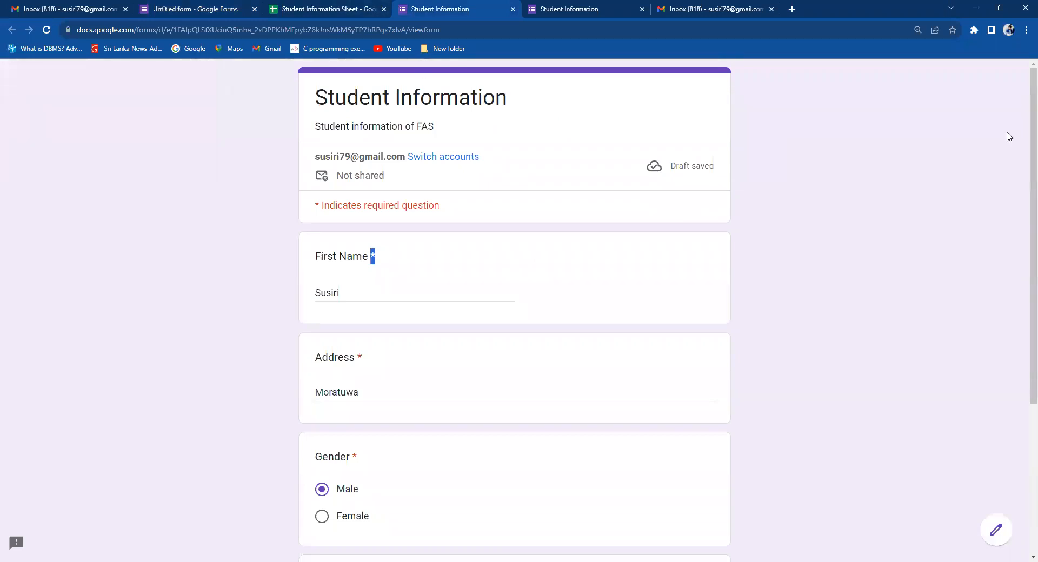
click(313, 8)
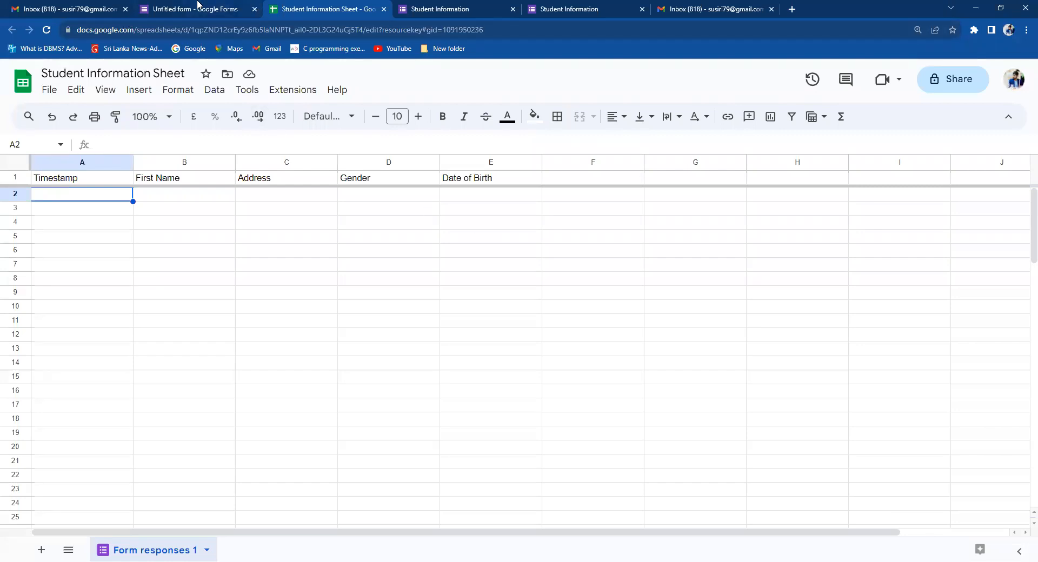
click(165, 7)
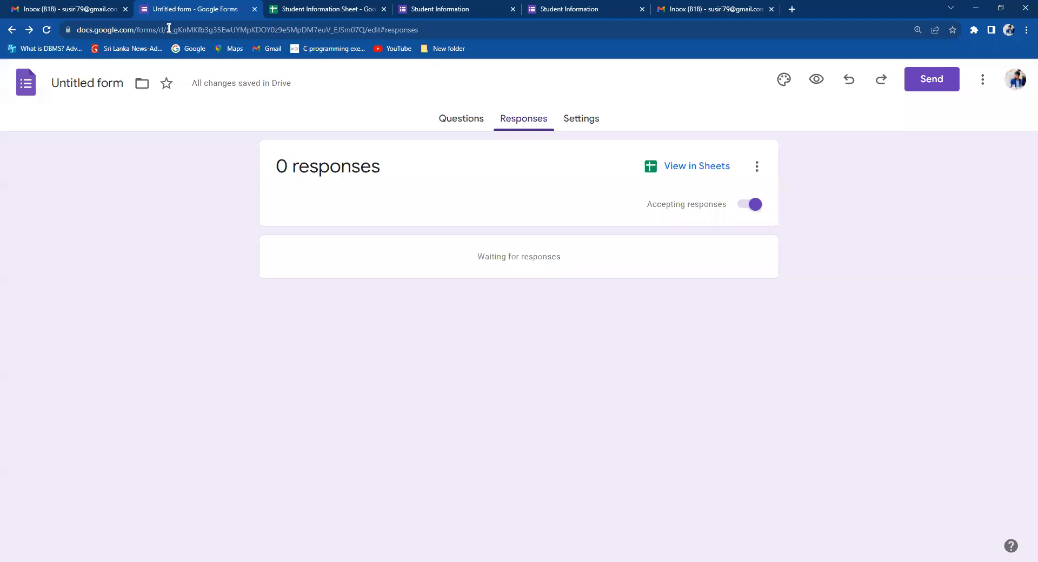
click(10, 31)
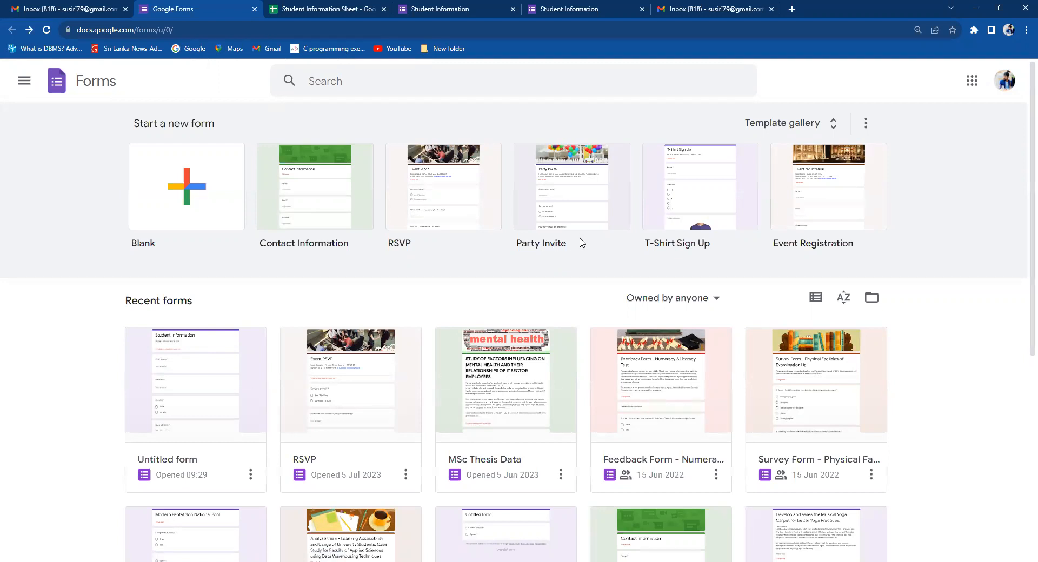
Create a new form from the Party Invite template.
click(568, 213)
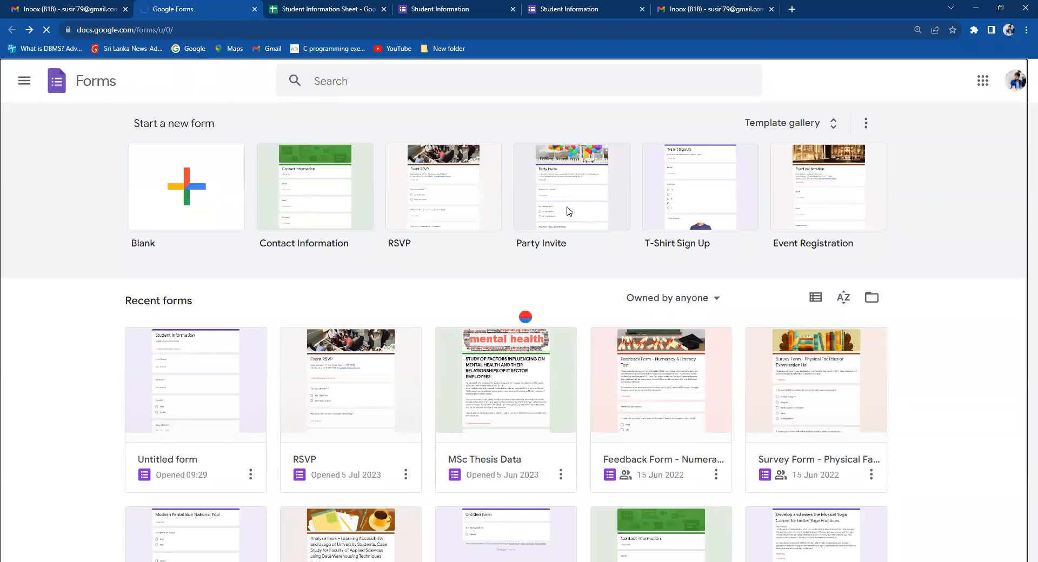
scroll(1022, 216, down, 2)
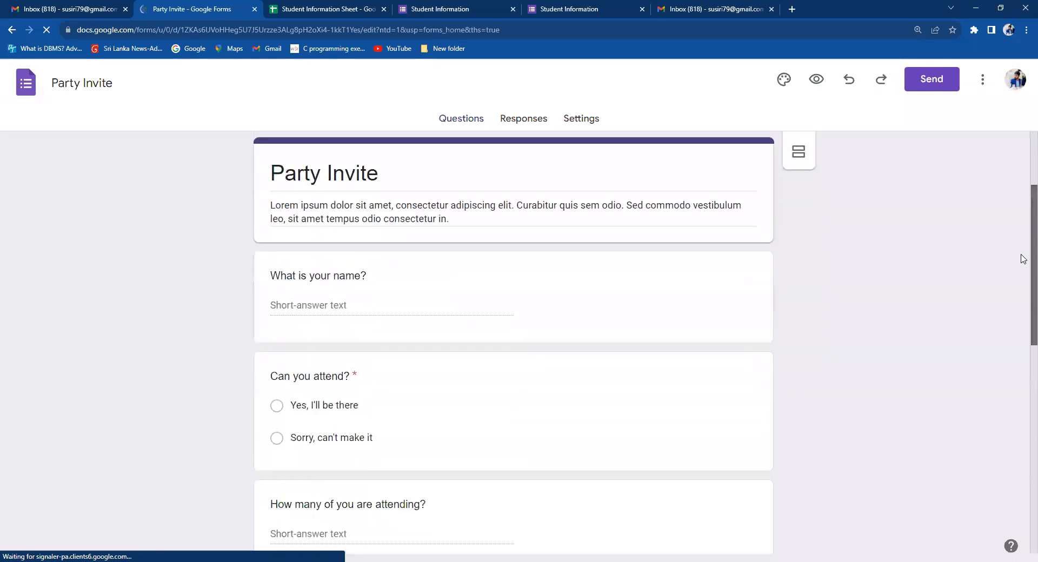
scroll(1023, 217, up, 1)
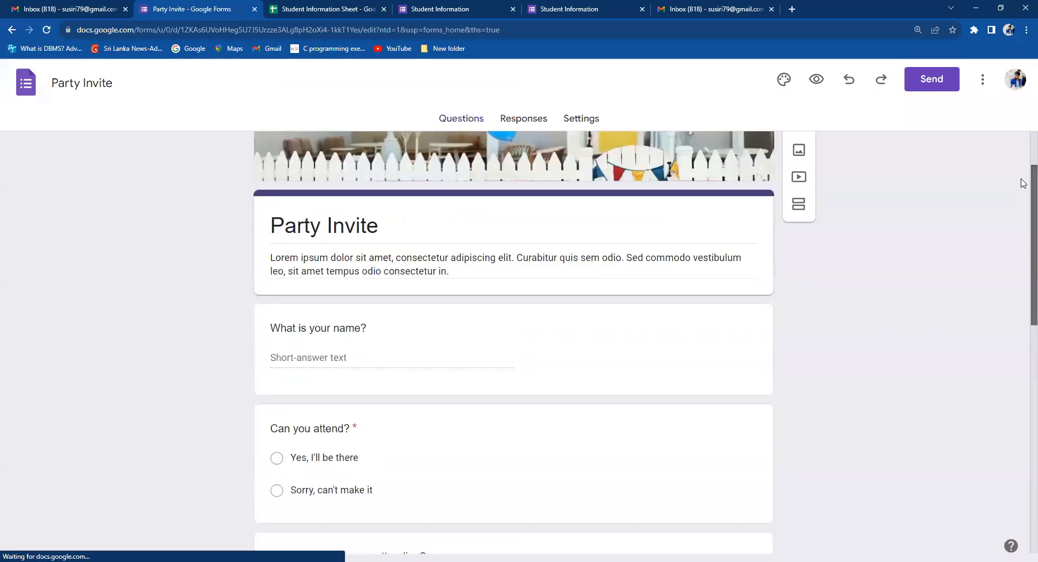
scroll(1022, 179, up, 2)
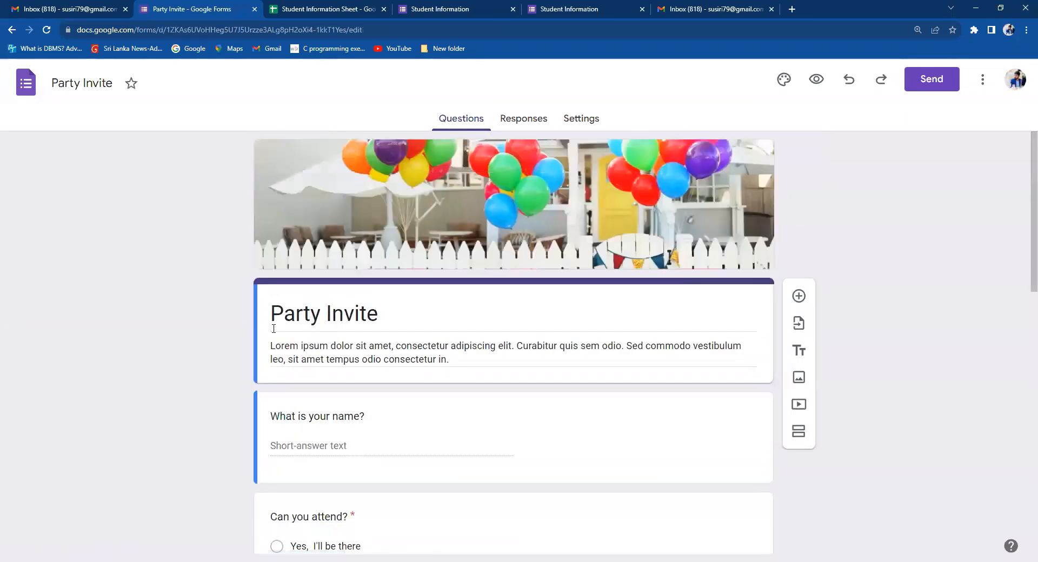
Inspect the Party Invite title, description, and its attendance, dish, allergy and email questions.
click(306, 323)
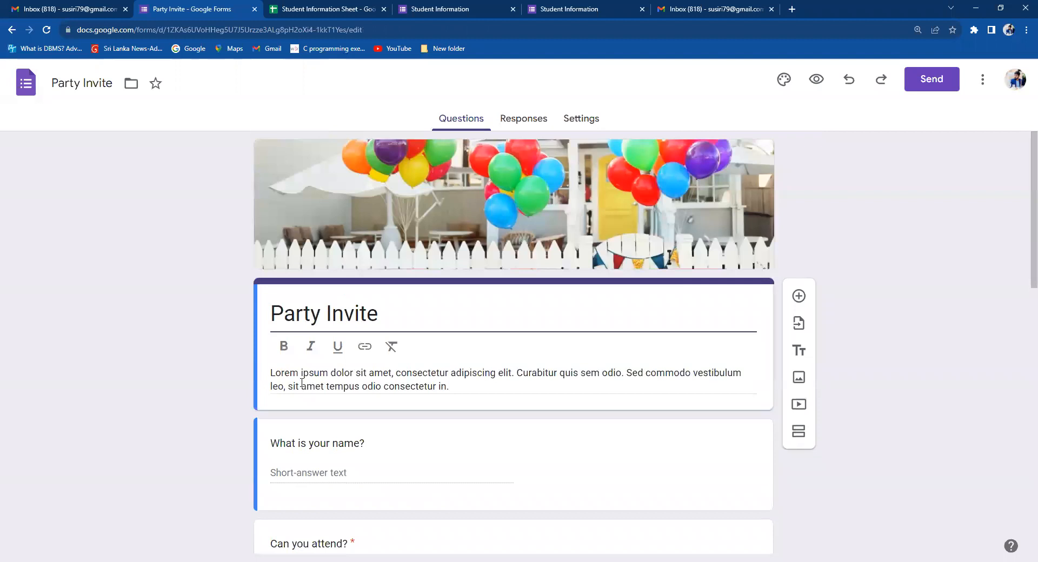
triple_click(302, 383)
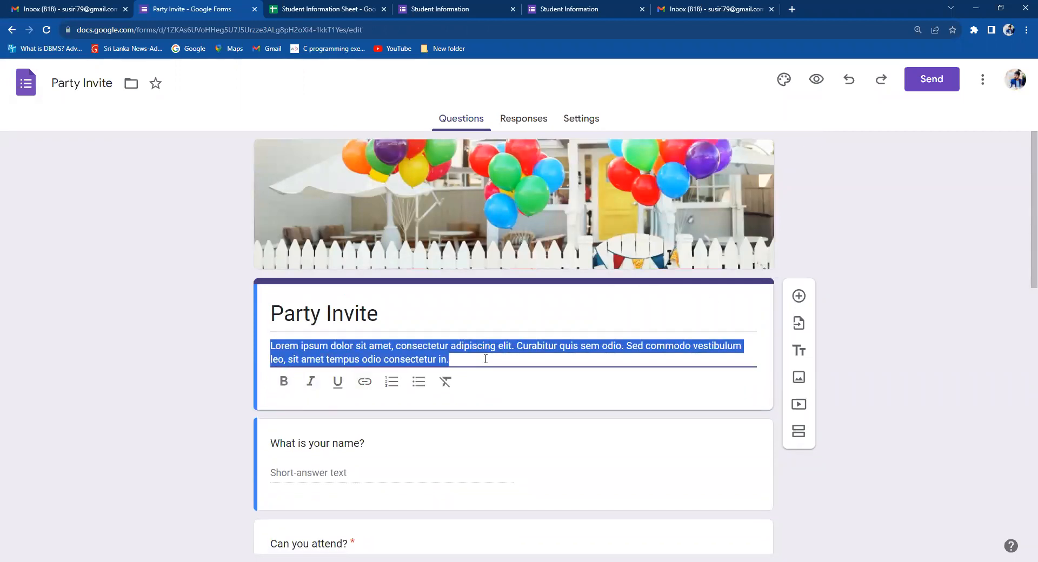
click(486, 359)
scroll(1022, 280, down, 2)
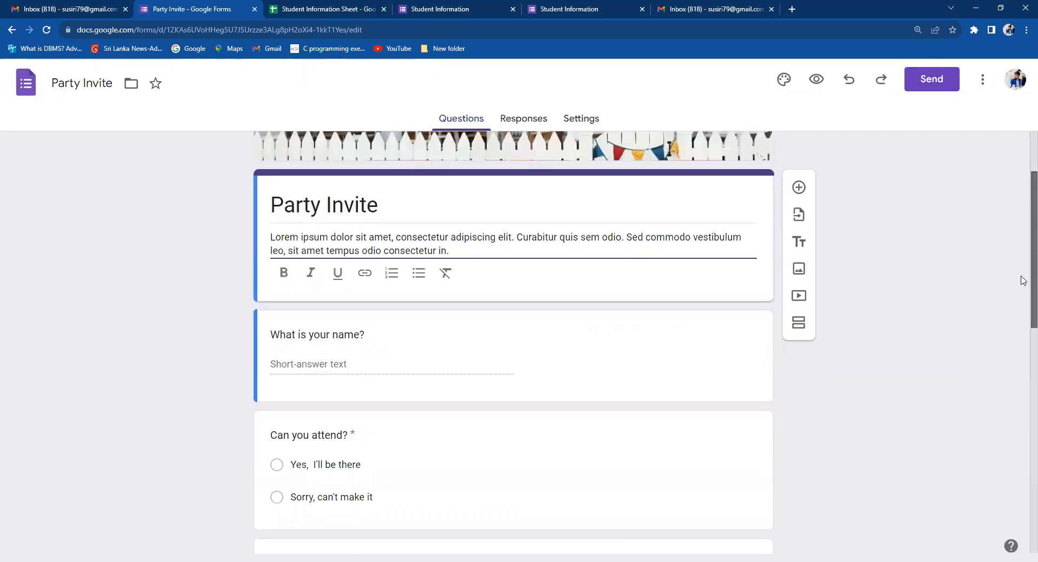
scroll(1022, 280, down, 2)
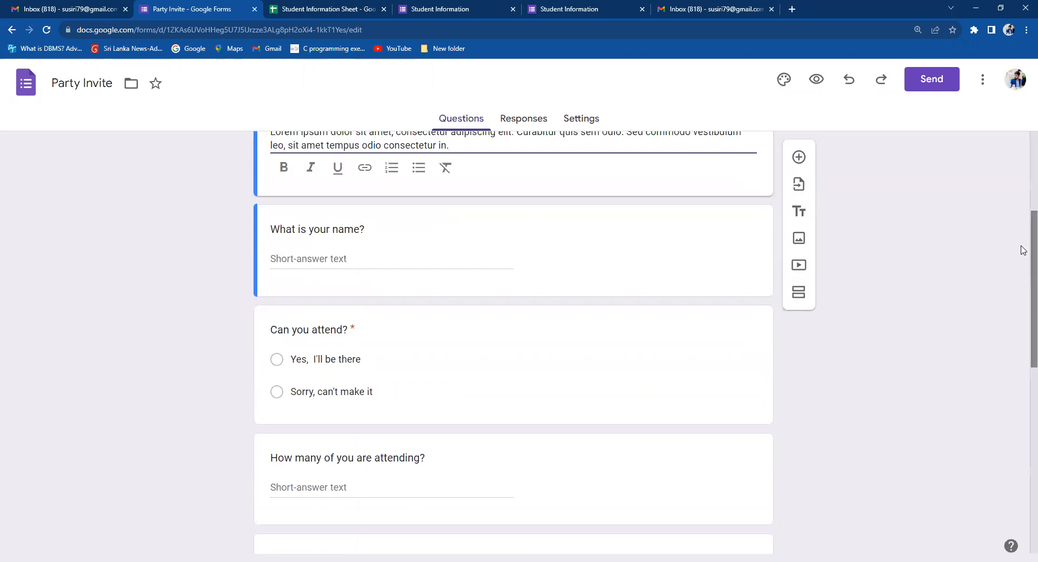
scroll(1023, 250, down, 2)
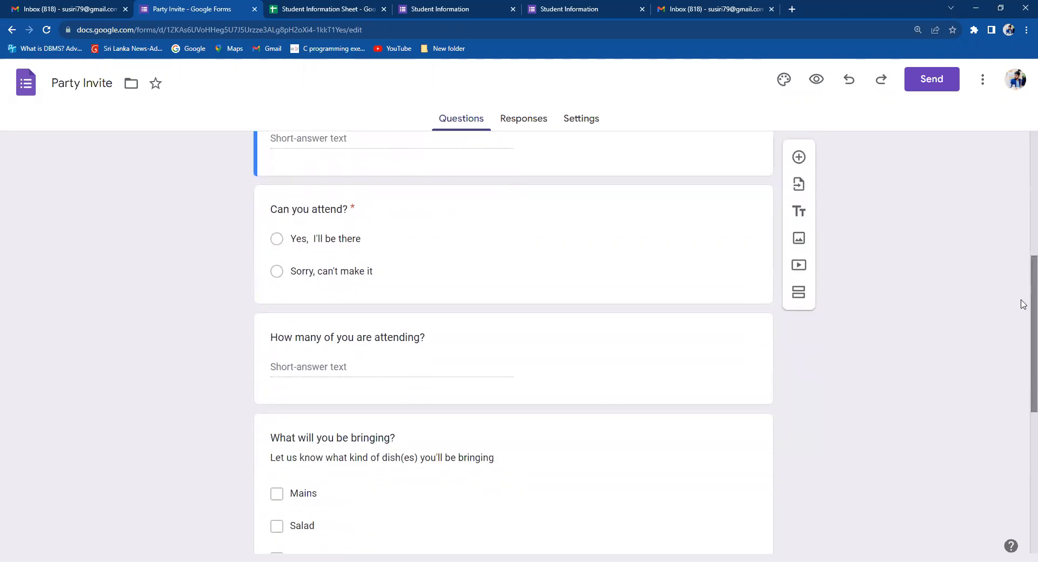
scroll(1023, 303, up, 2)
scroll(1023, 324, down, 3)
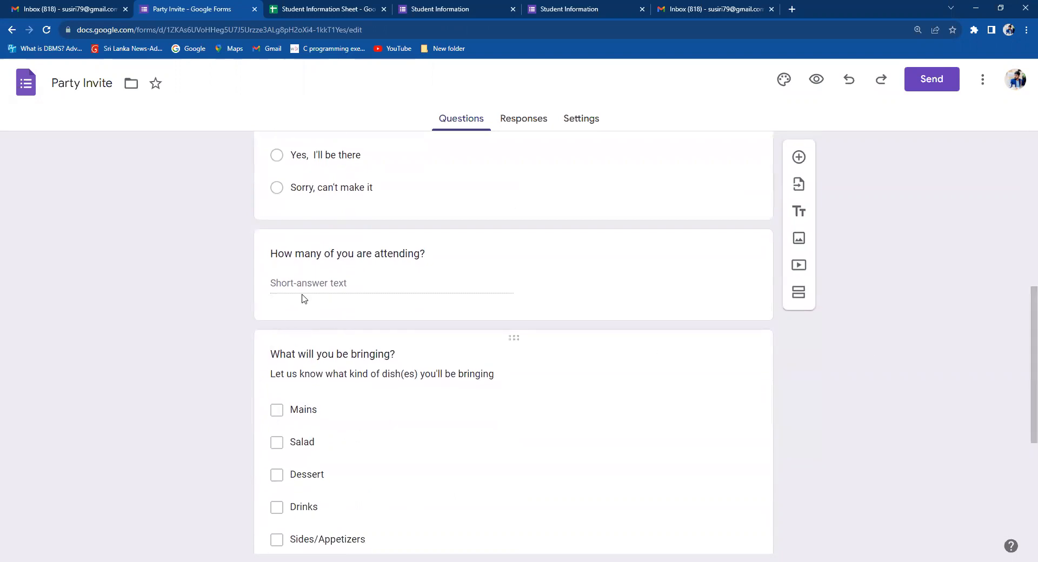
scroll(1023, 346, down, 3)
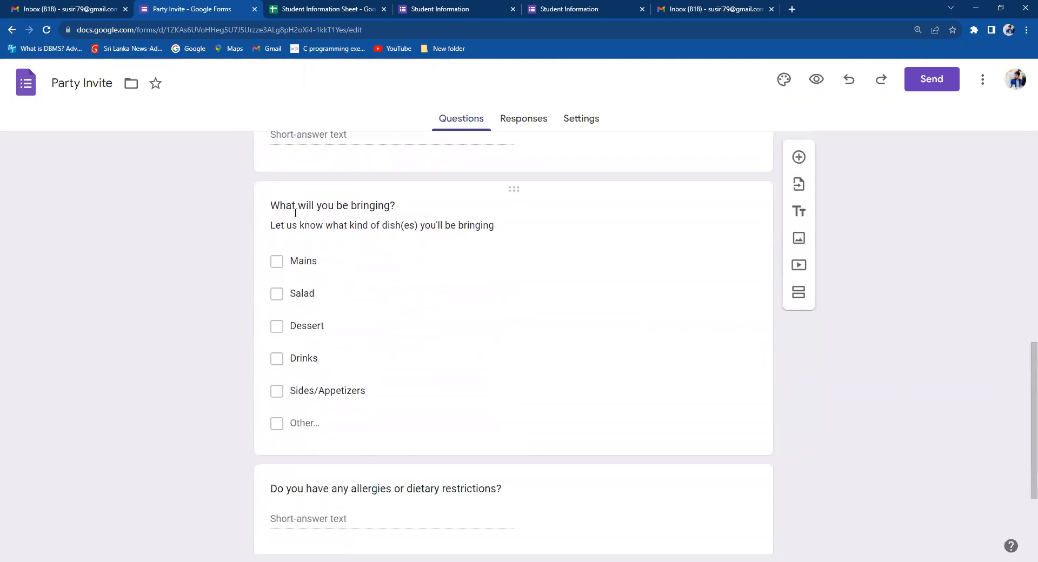
drag(1023, 380, 1023, 456)
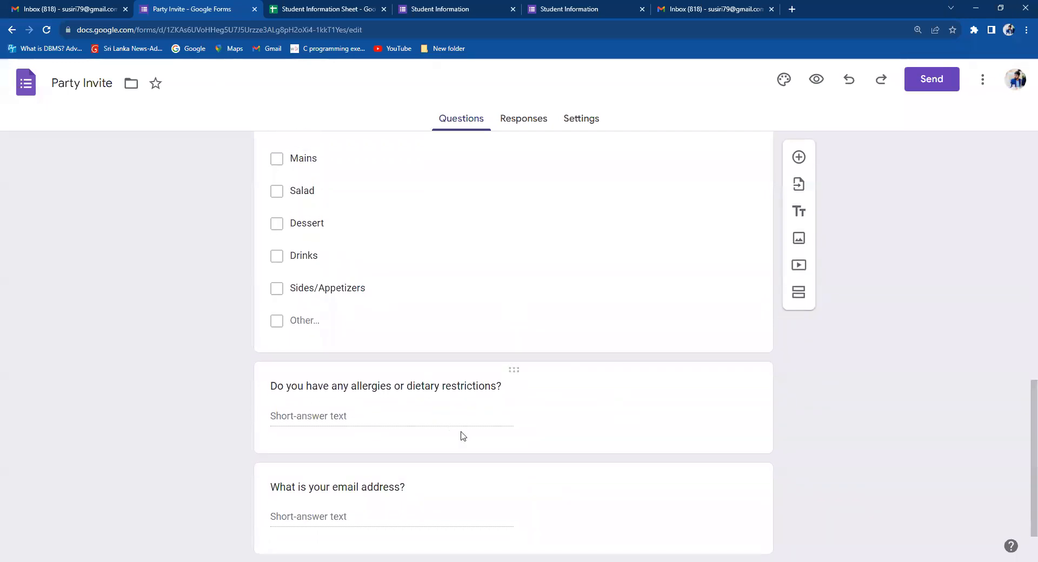
mouse_move(1024, 425)
mouse_down()
mouse_move(1024, 260)
mouse_move(1023, 410)
mouse_up()
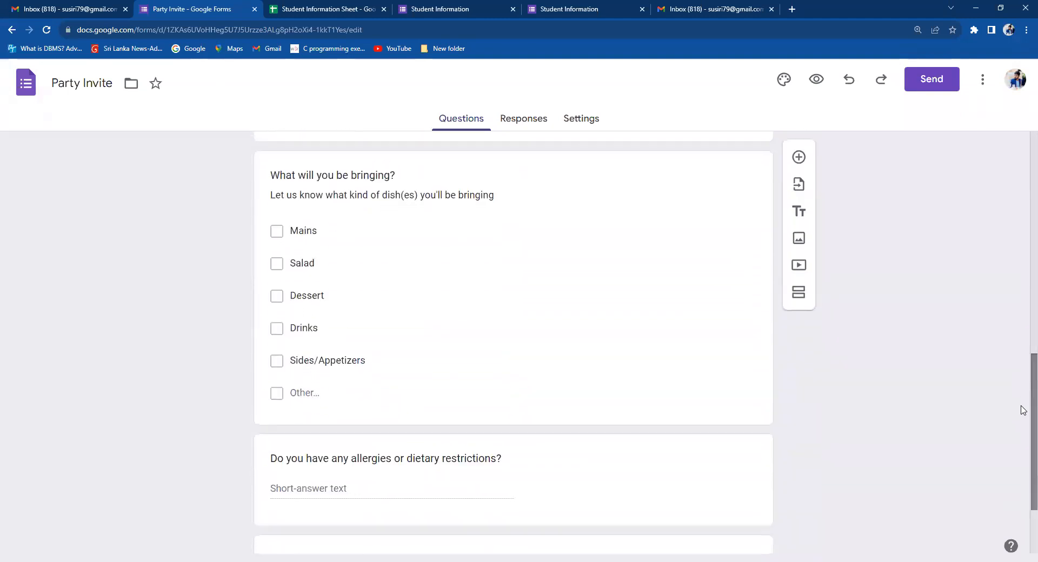
Trash the 'What will you be bringing?' question card, then switch to the Student Information Sheet.
click(550, 265)
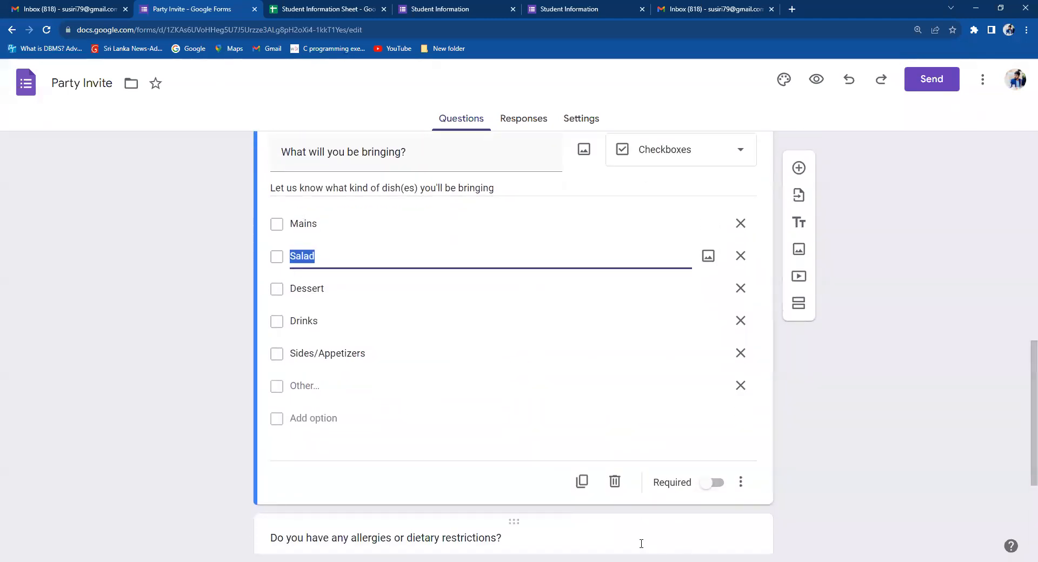
click(619, 489)
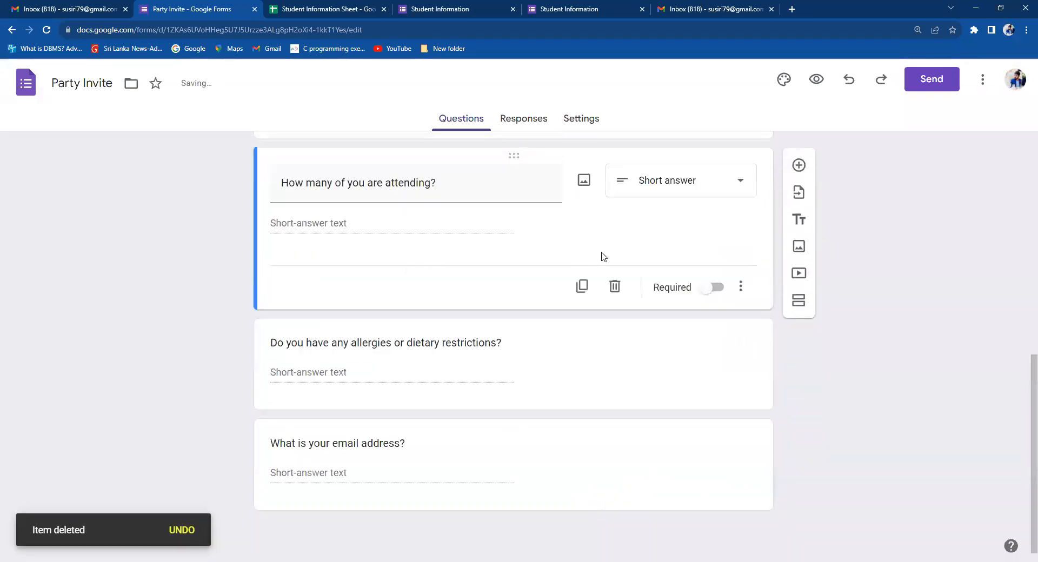
drag(1022, 433, 1022, 183)
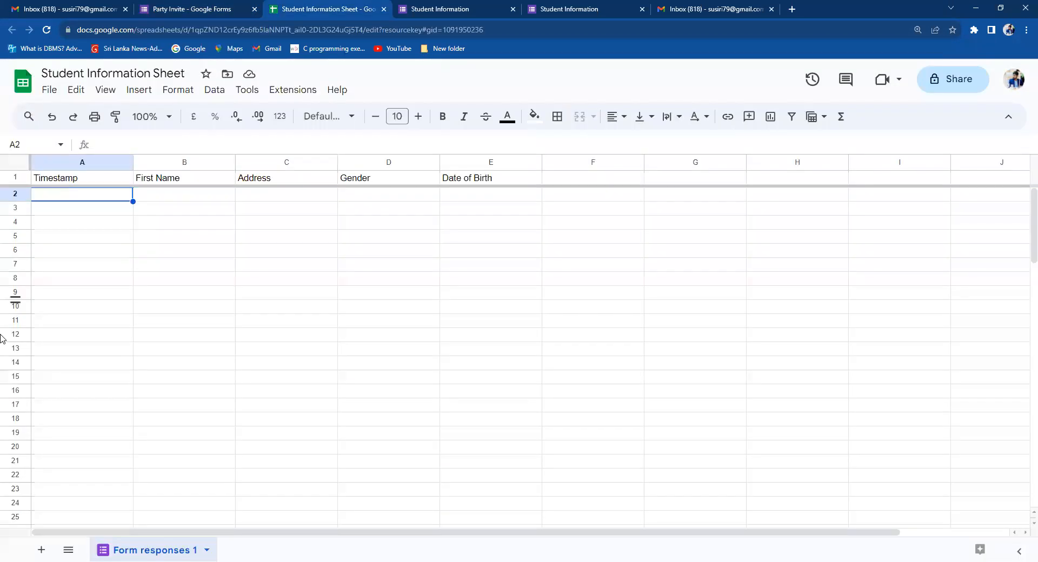
click(283, 9)
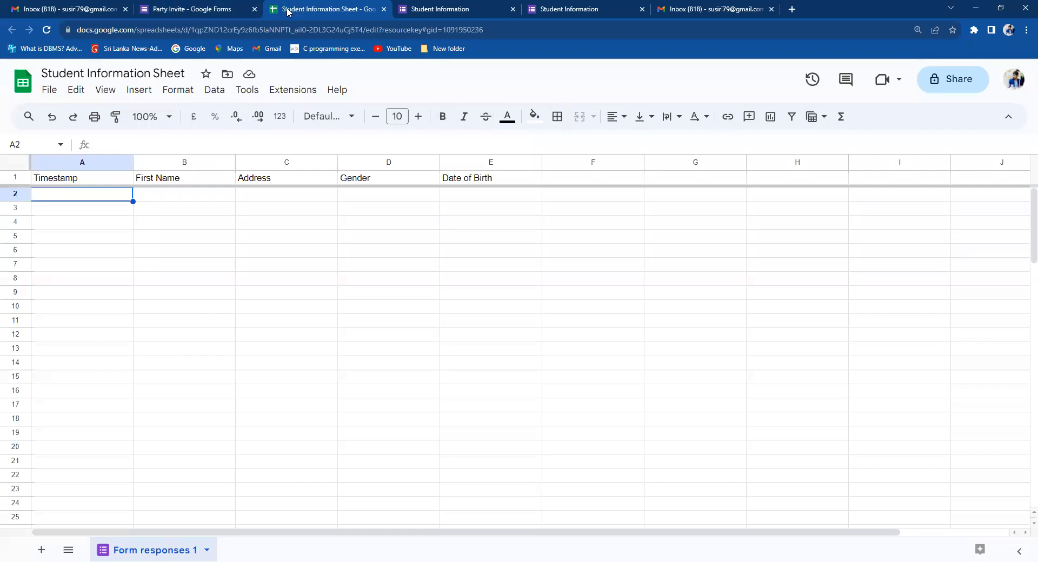
Switch between the Gmail inbox and the Student Information Sheet, ending back in Gmail.
mouse_move(79, 8)
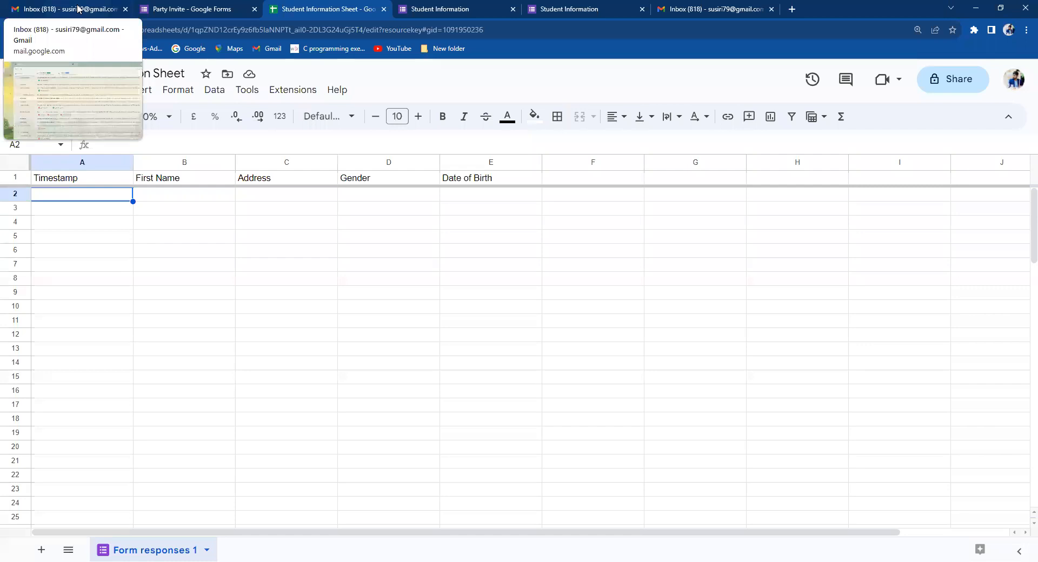
click(78, 8)
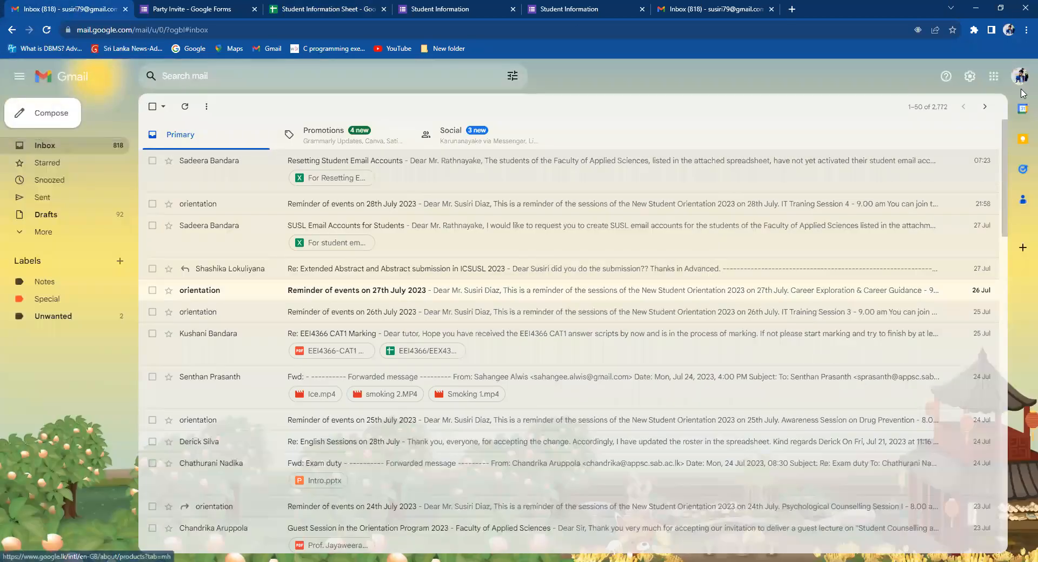
click(275, 7)
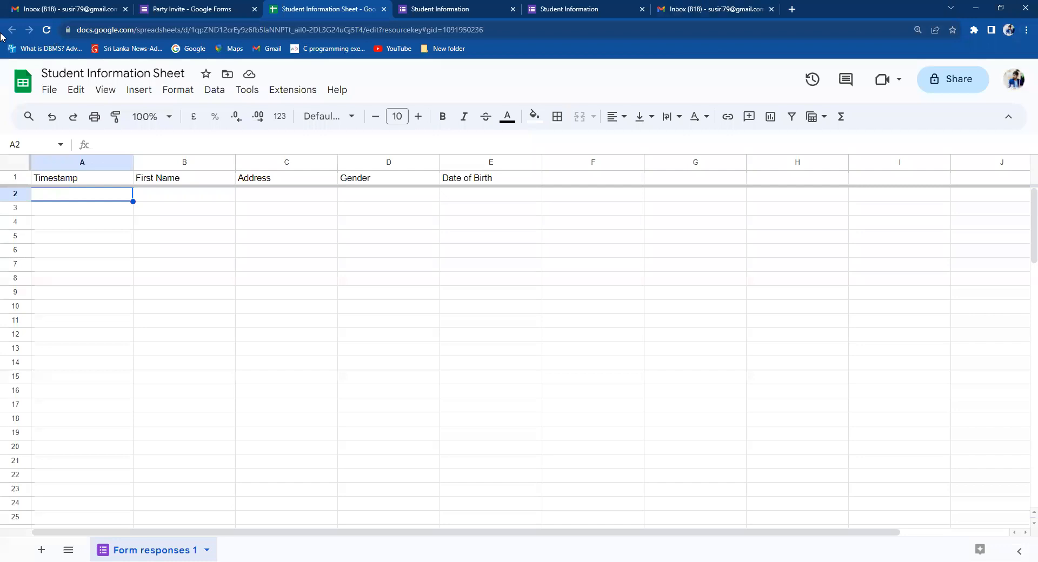
click(76, 8)
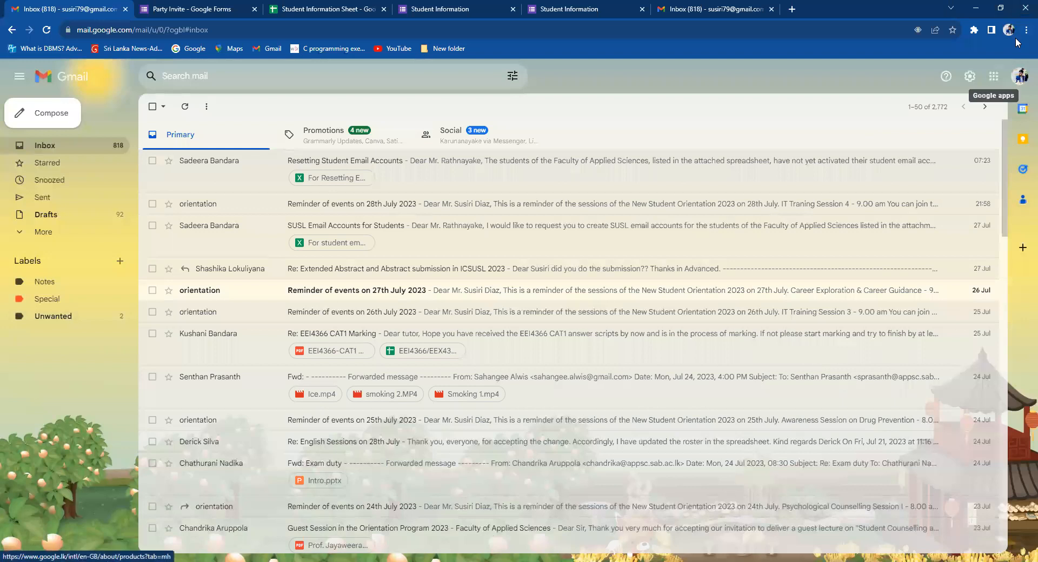
Open the Google apps grid in Gmail and scroll down its list of apps.
click(994, 76)
drag(1024, 135, 1023, 189)
scroll(1022, 192, down, 2)
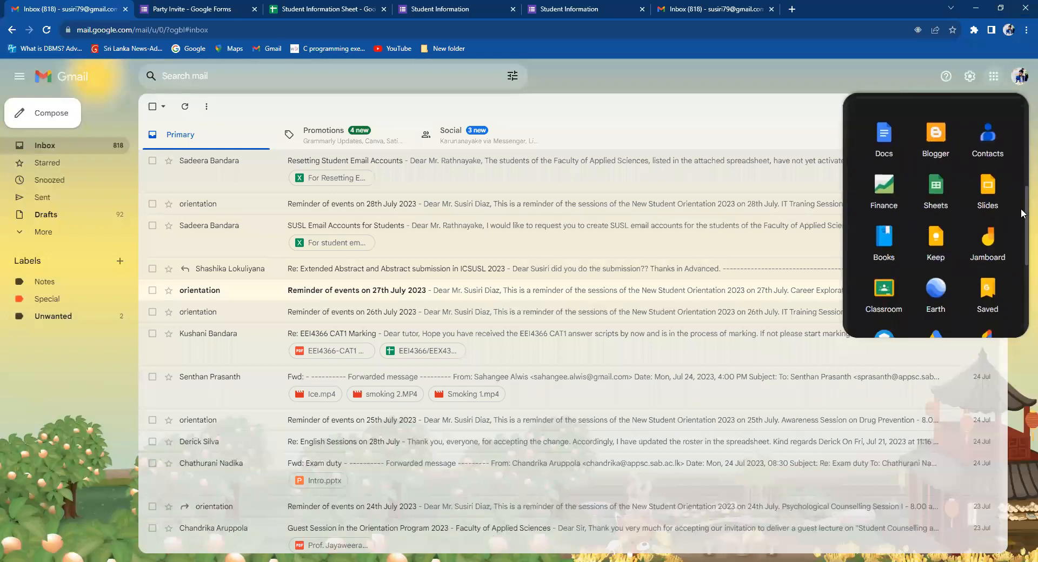
Launch Sheets from the apps panel and scroll its home page of templates and recent files.
click(936, 189)
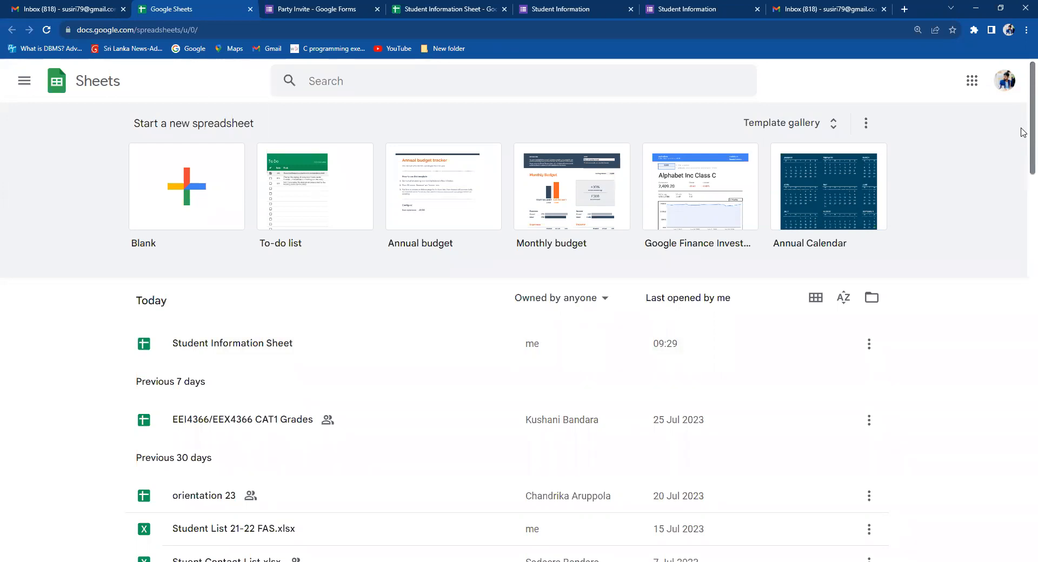
scroll(1024, 133, down, 1)
drag(1023, 132, 1023, 111)
mouse_move(1022, 107)
mouse_down()
mouse_move(1022, 134)
mouse_move(1022, 103)
mouse_up()
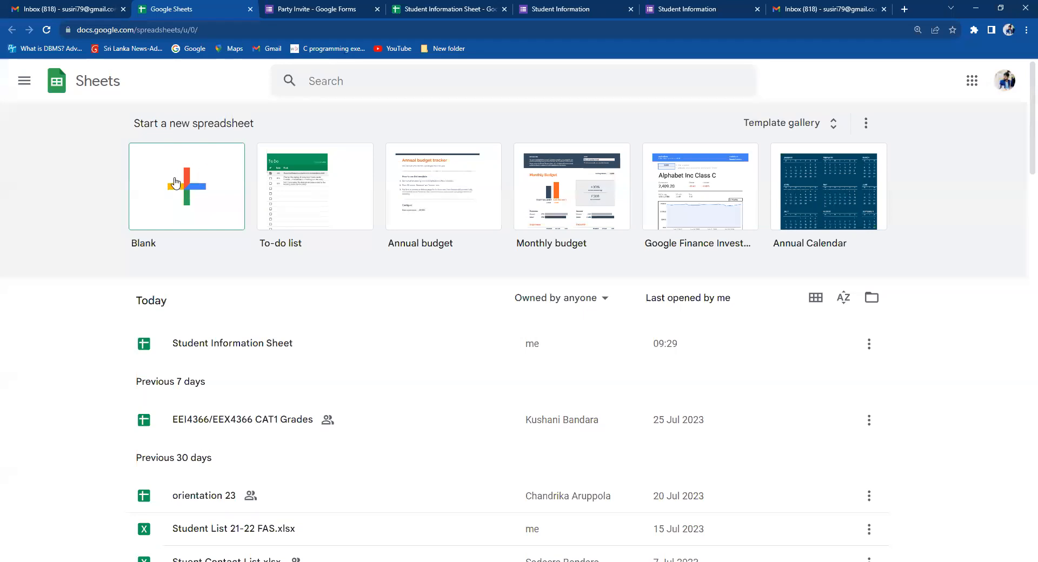
Start a Blank spreadsheet from the Sheets home page templates.
click(186, 192)
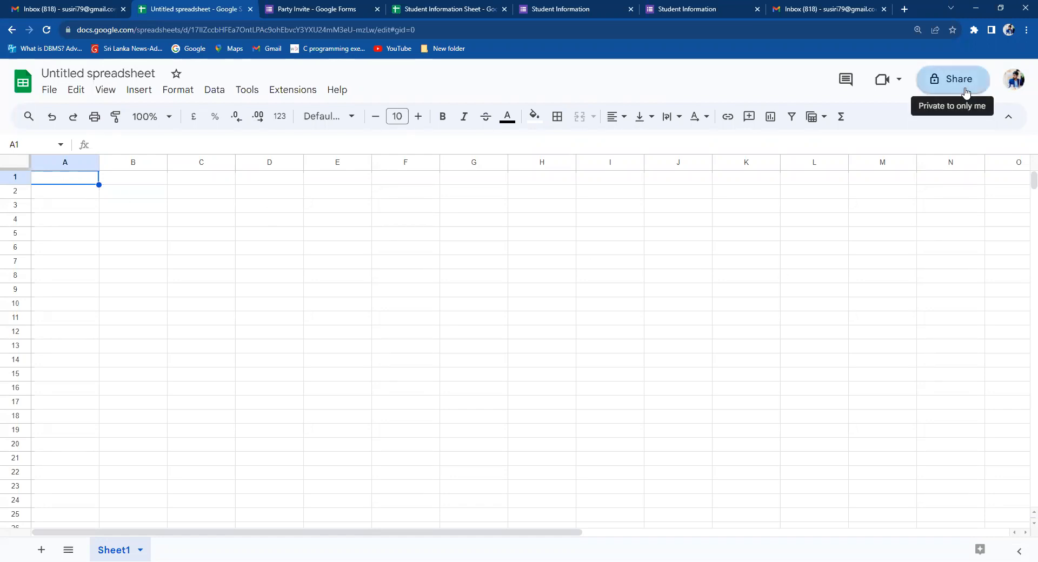
Rename the untitled spreadsheet to 'My spreadsheet' in the name-before-sharing prompt and save it.
click(966, 92)
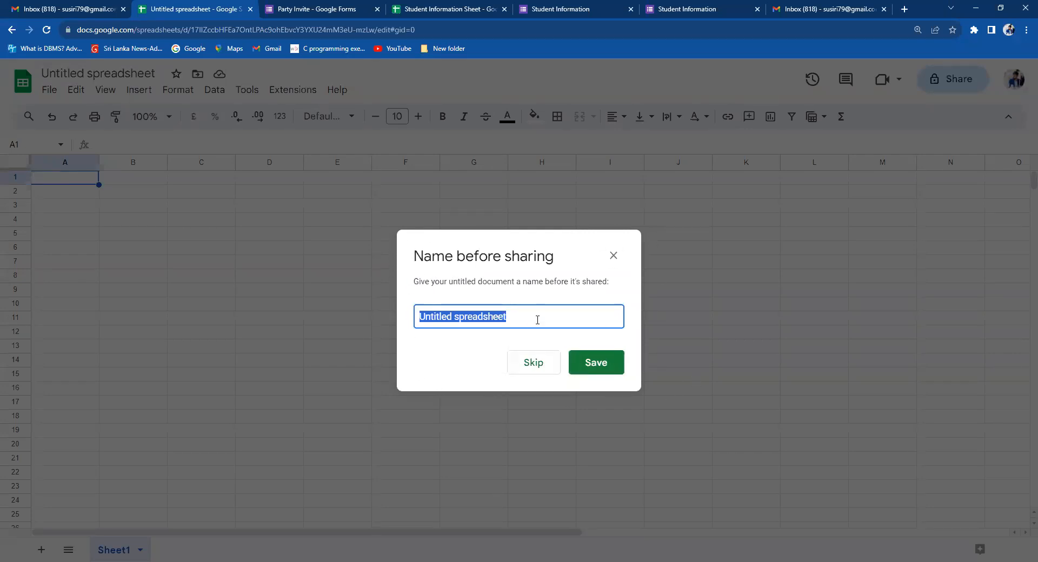
key(BackSpace)
text(M)
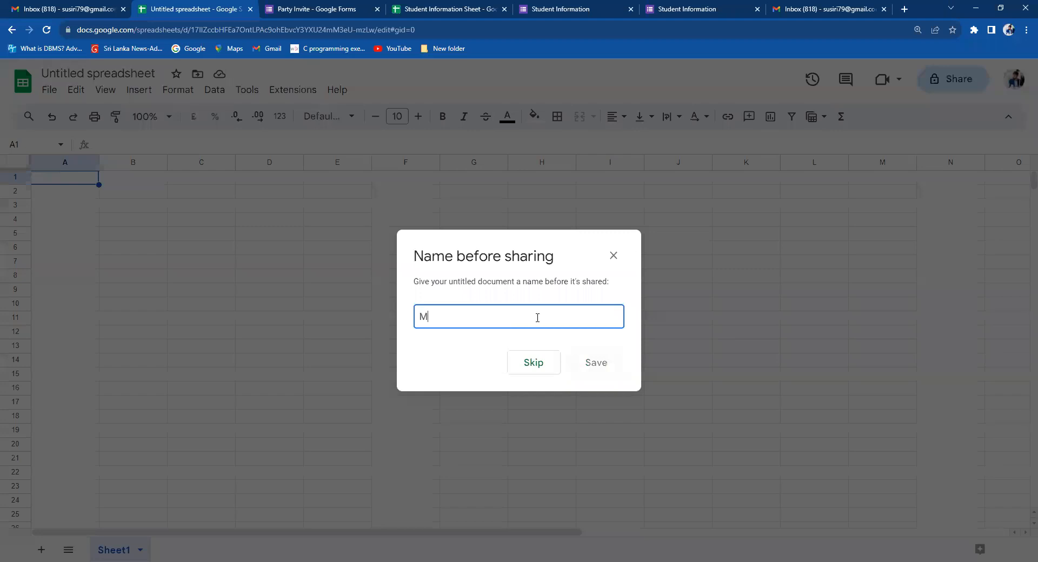
text(y sp)
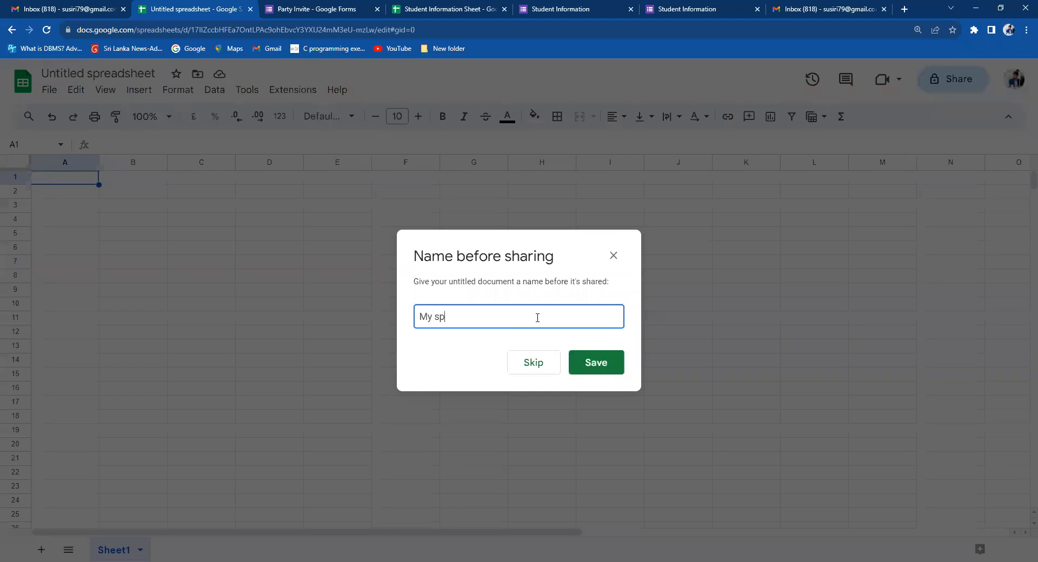
text(read sheet)
click(590, 365)
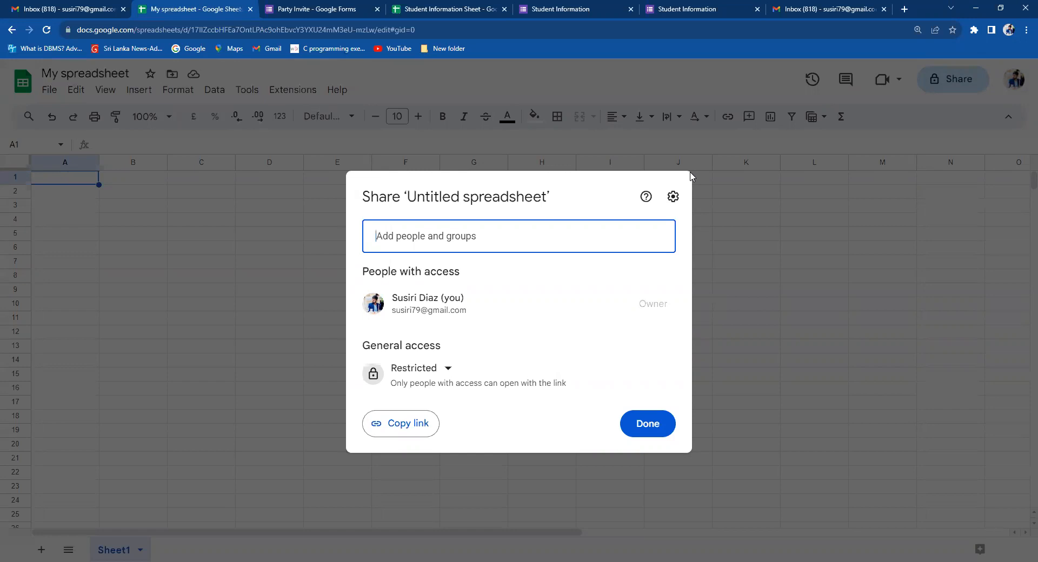
click(448, 245)
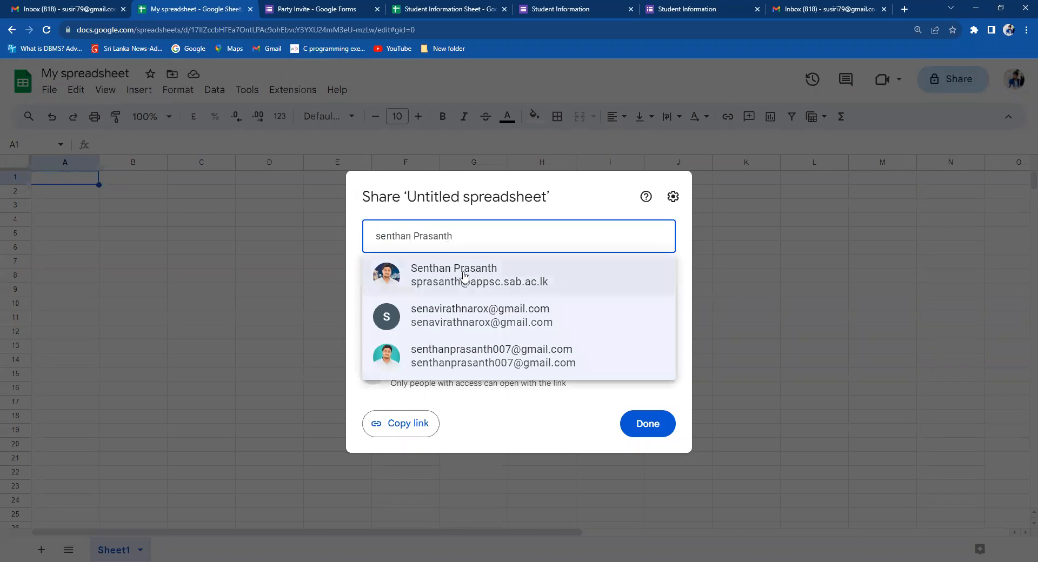
mouse_move(422, 273)
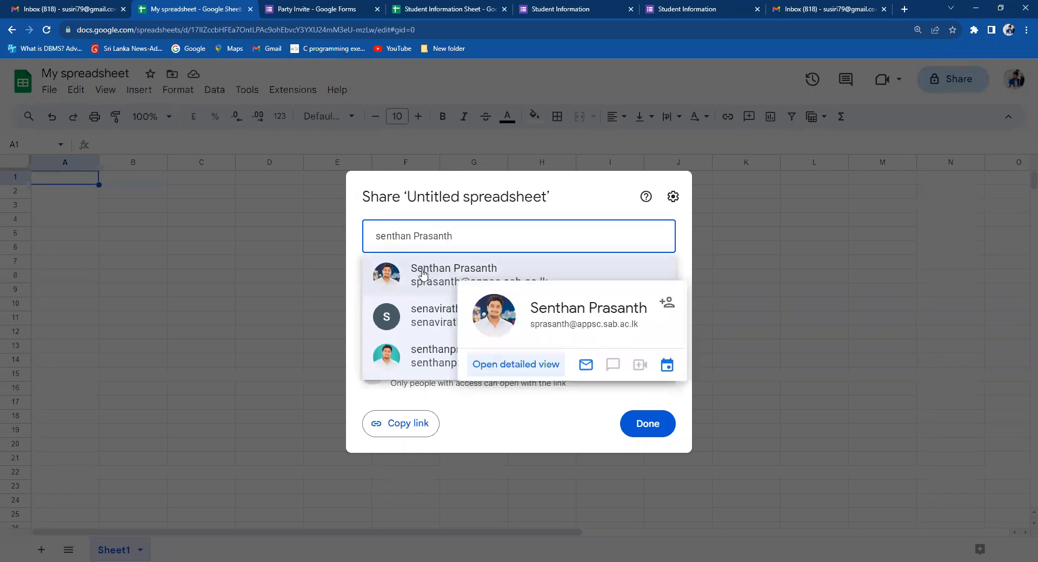
click(424, 274)
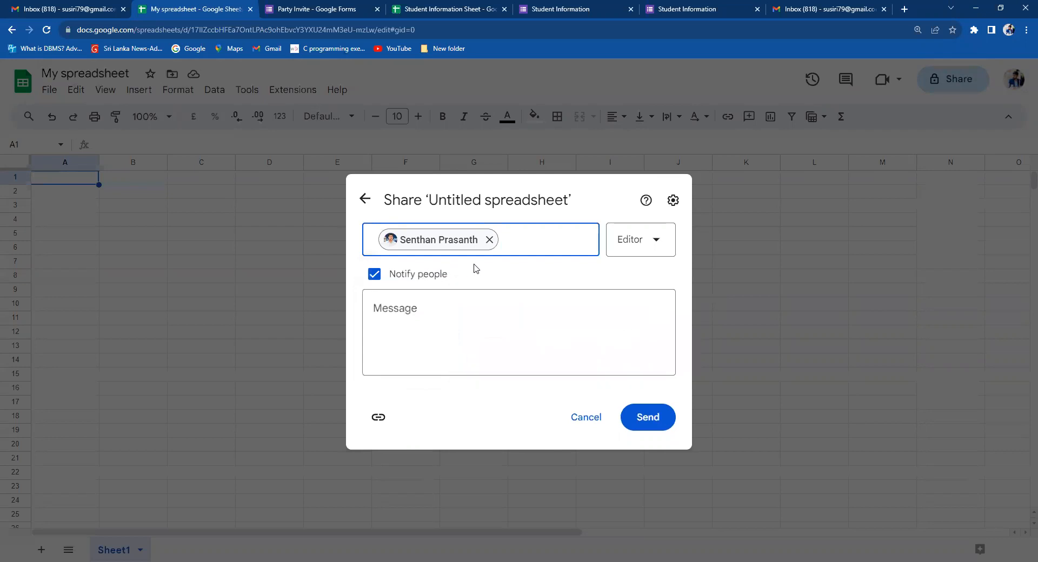
click(653, 239)
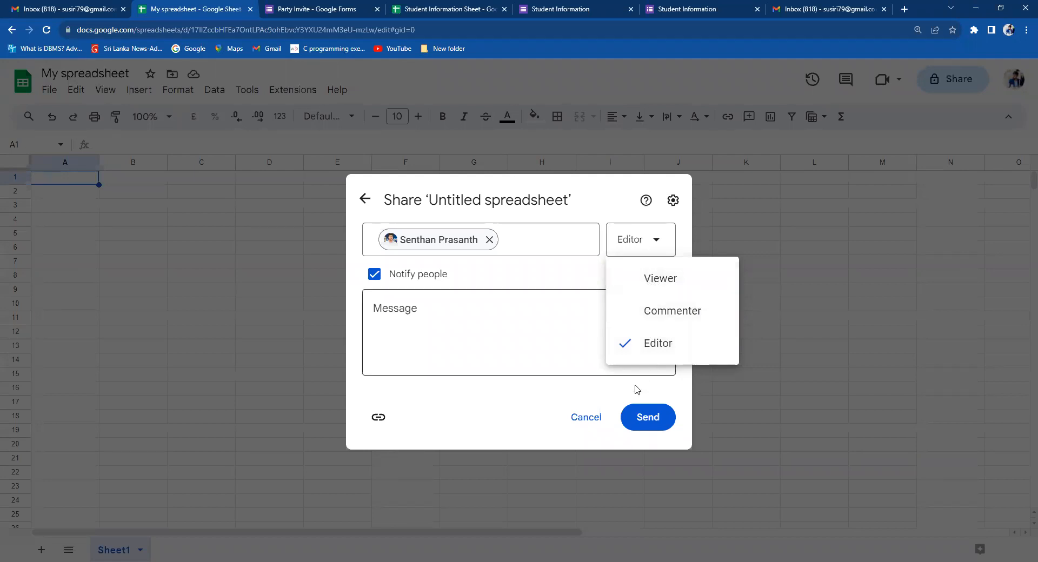
click(588, 424)
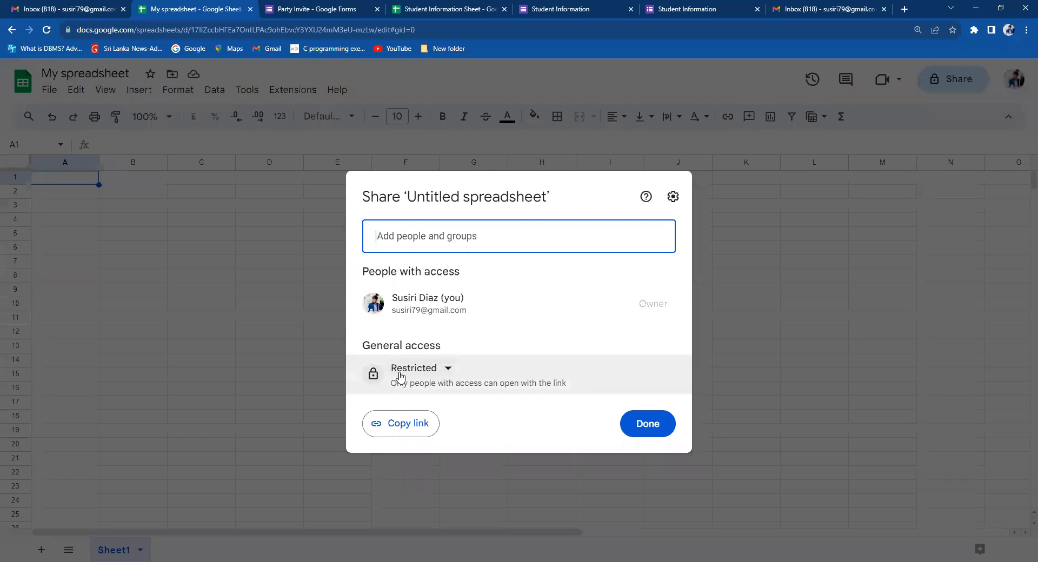
Change general access to Anyone with the link and dismiss the add-people contact suggestions.
click(449, 370)
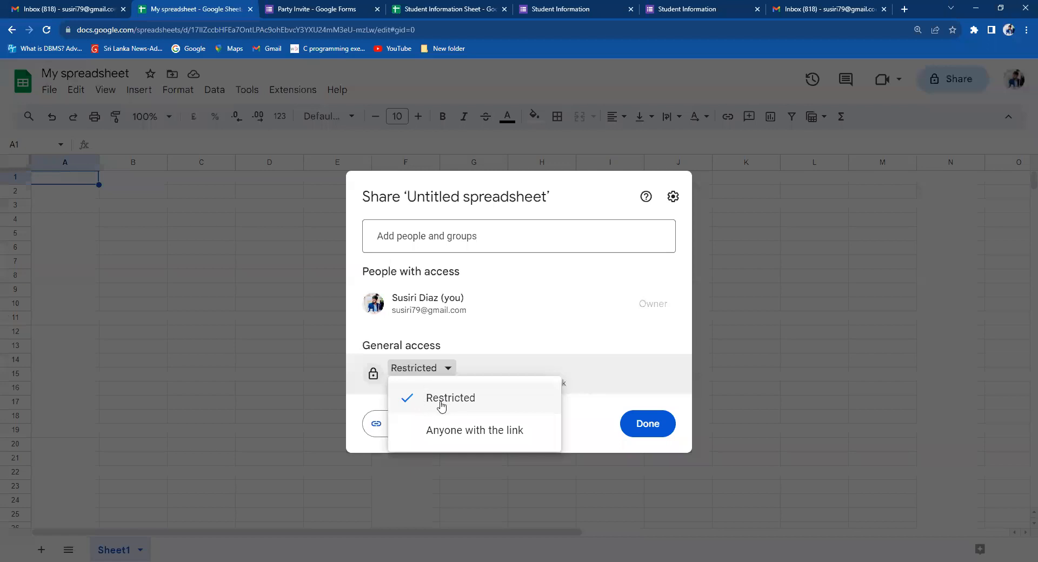
click(442, 431)
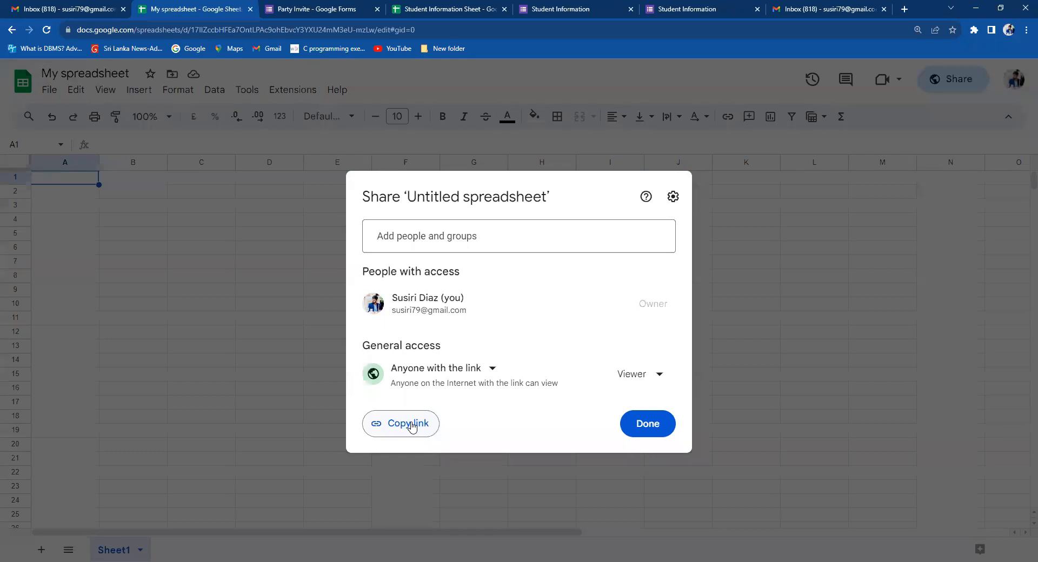
click(420, 233)
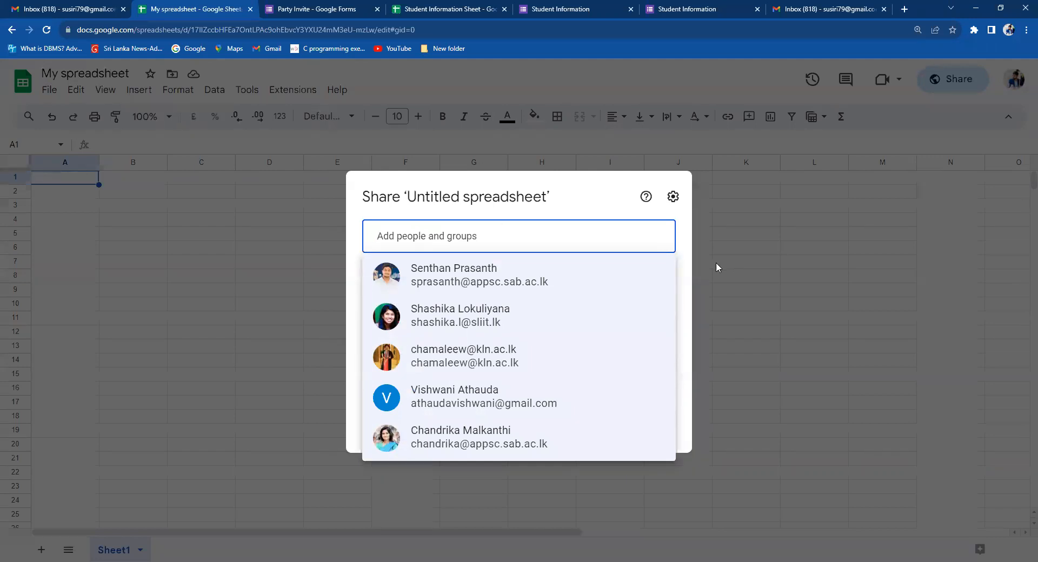
click(688, 275)
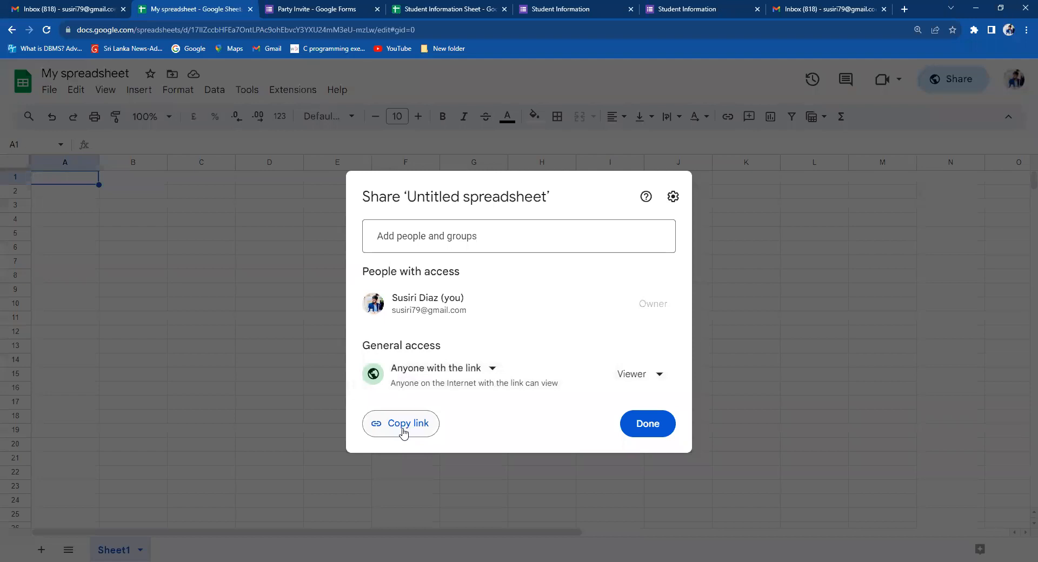
Cycle the link role through Editor, Commenter and back to Viewer, then close the Share dialog.
click(657, 379)
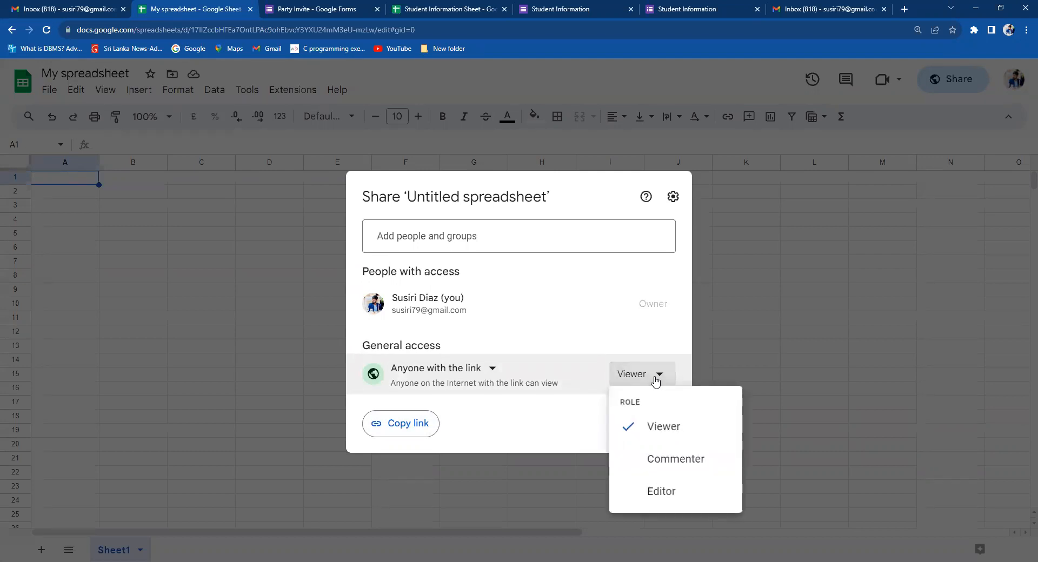
click(661, 492)
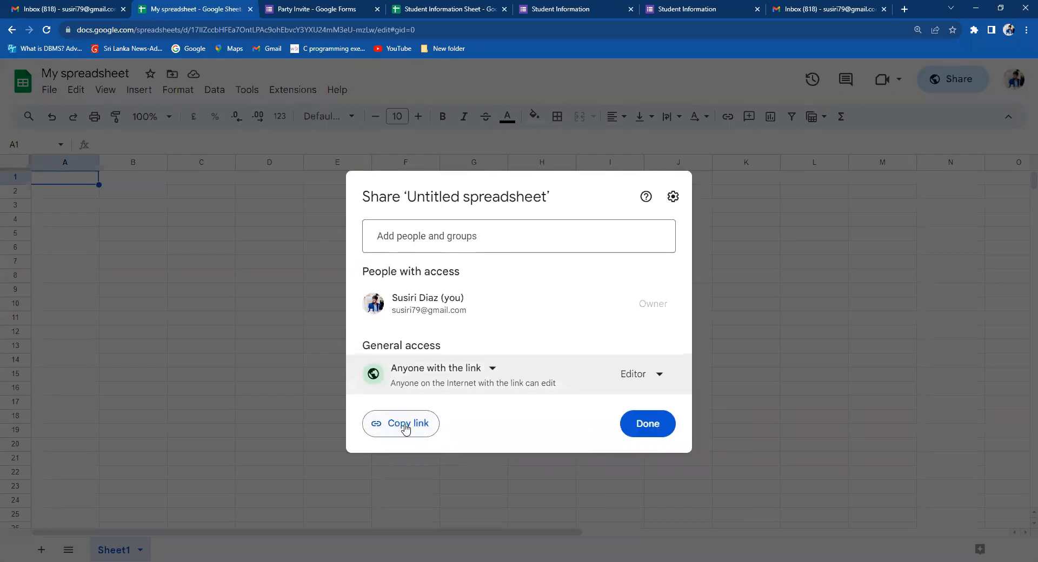
click(663, 375)
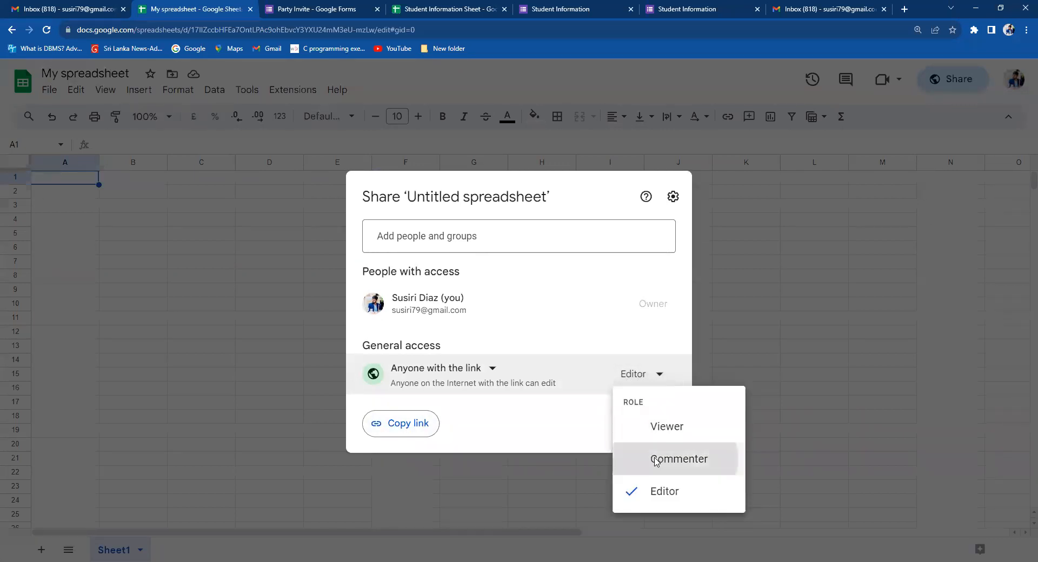
click(634, 460)
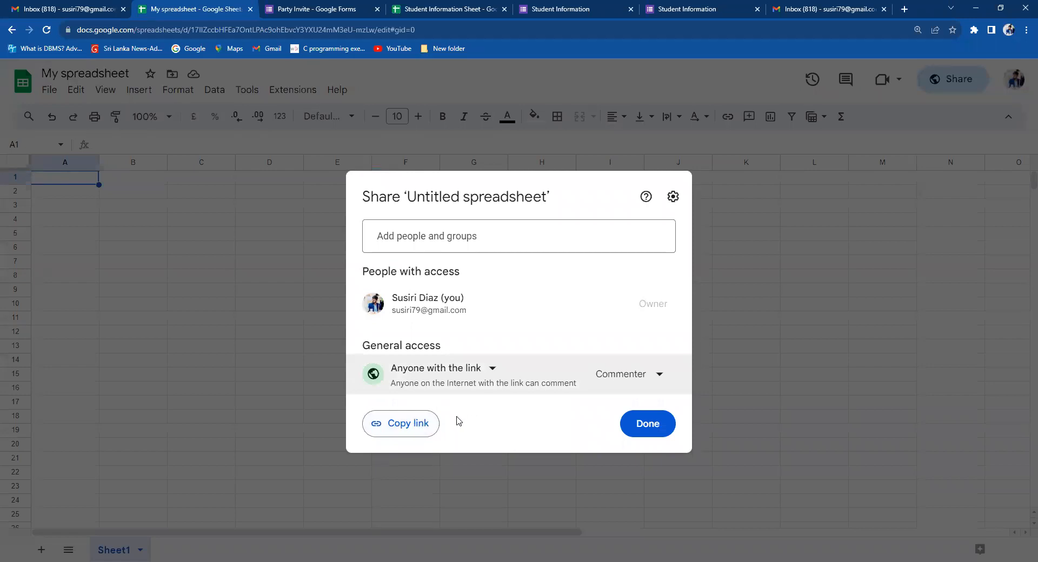
click(625, 377)
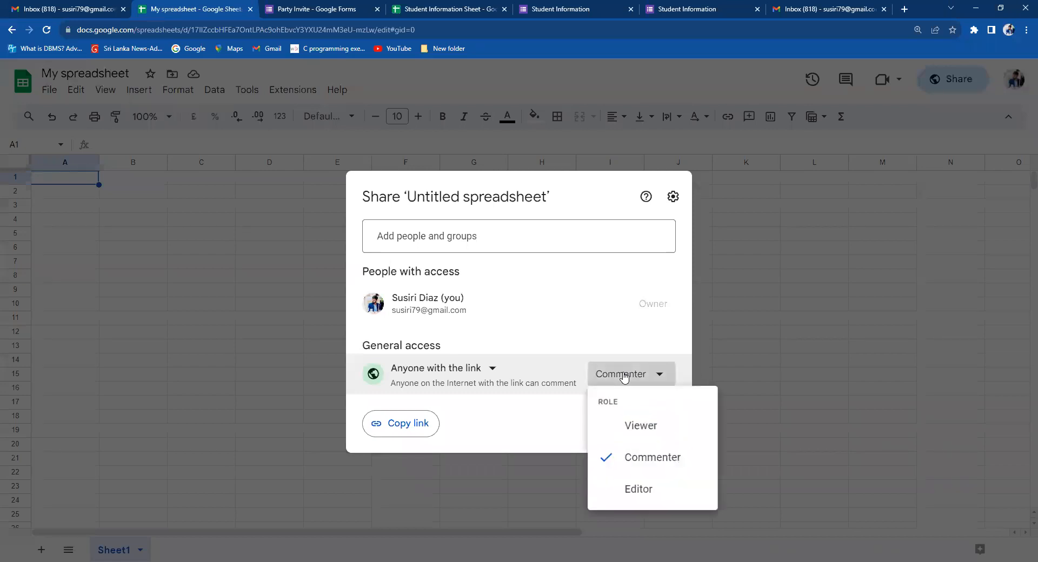
click(633, 426)
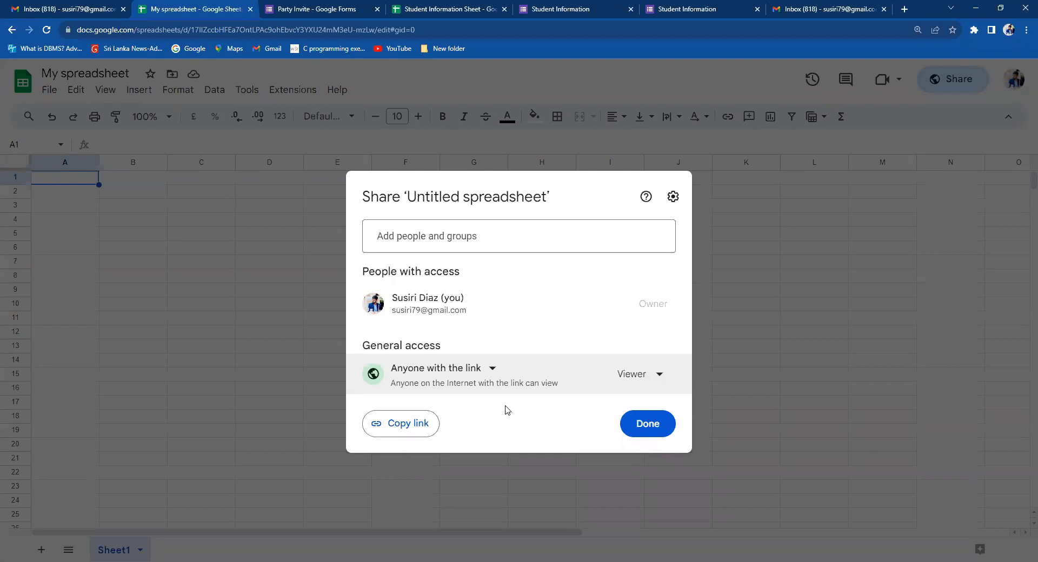
click(646, 377)
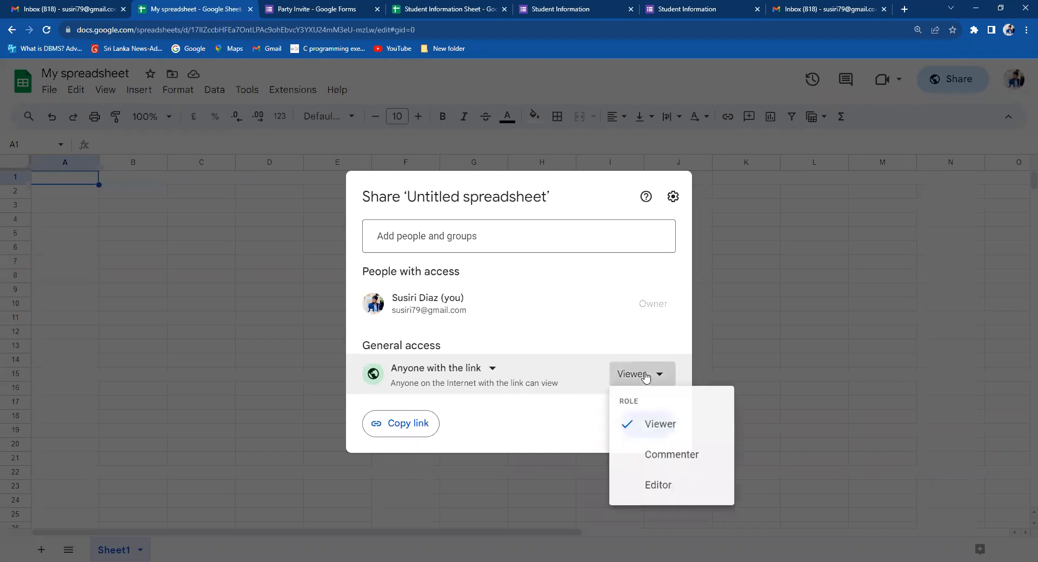
click(287, 365)
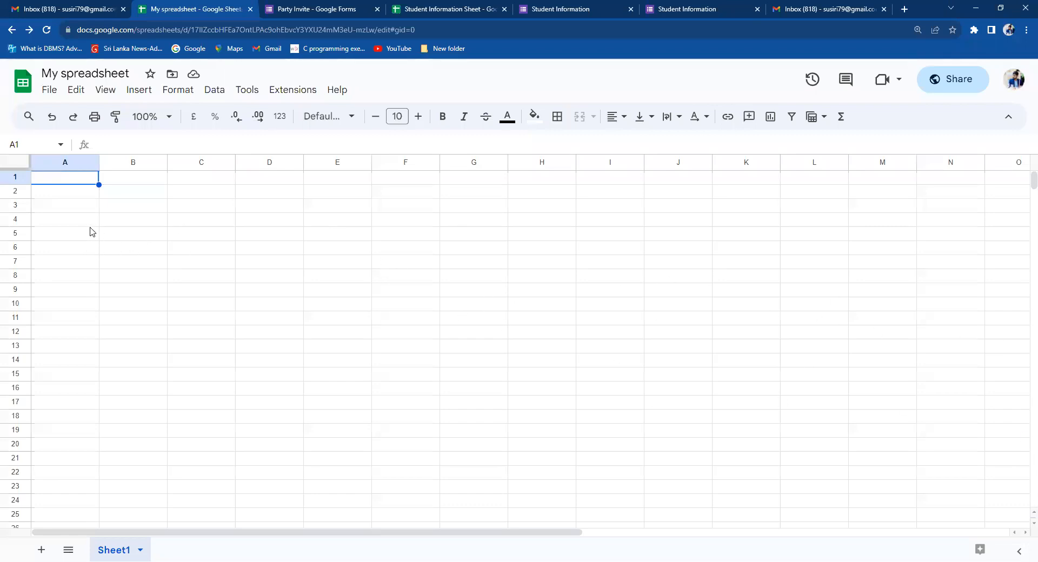
click(49, 90)
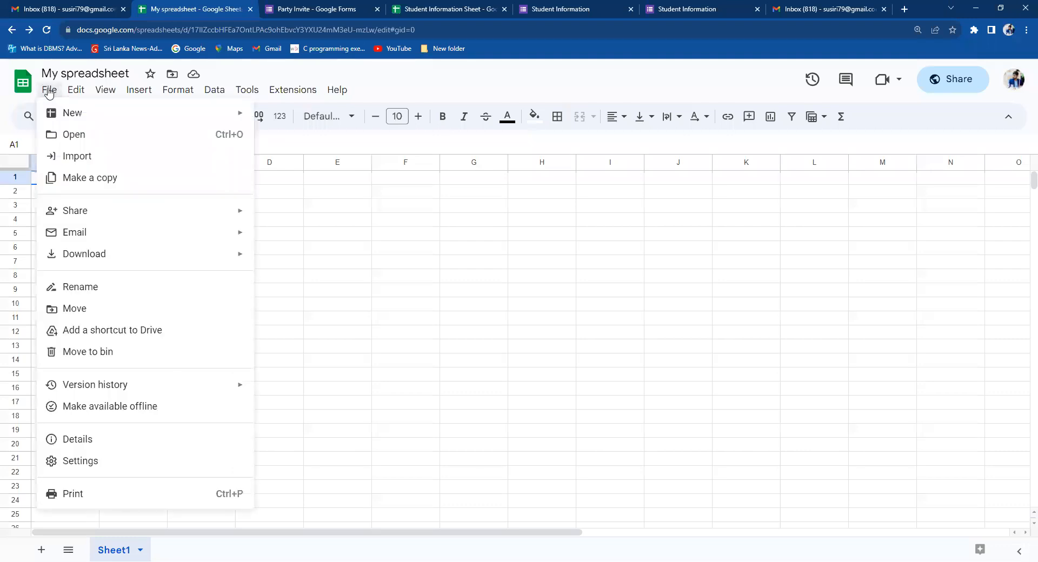
mouse_move(172, 260)
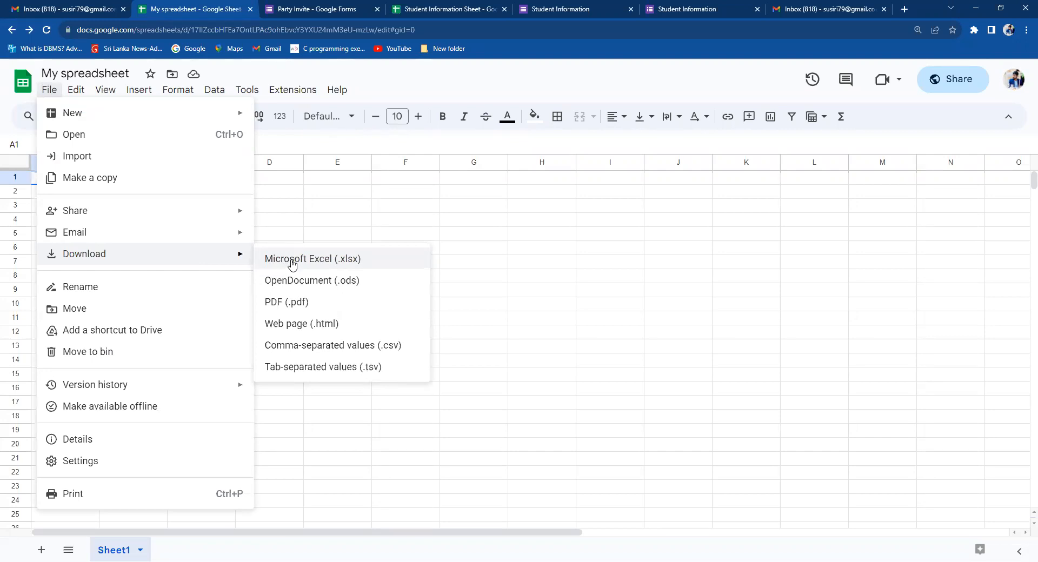
click(395, 227)
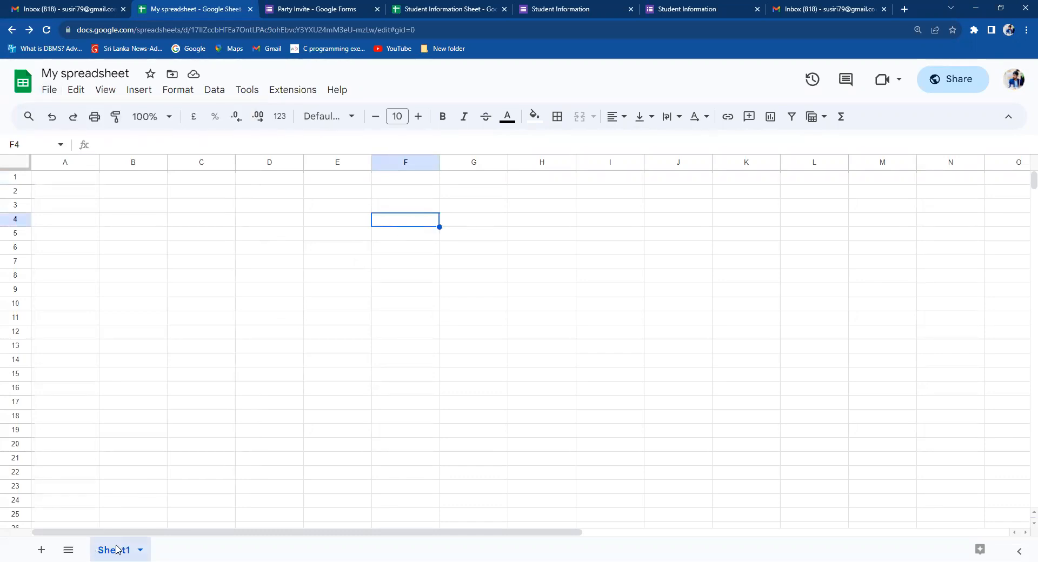
Use the + button at the bottom left to create an empty Sheet2 next to Sheet1.
click(42, 550)
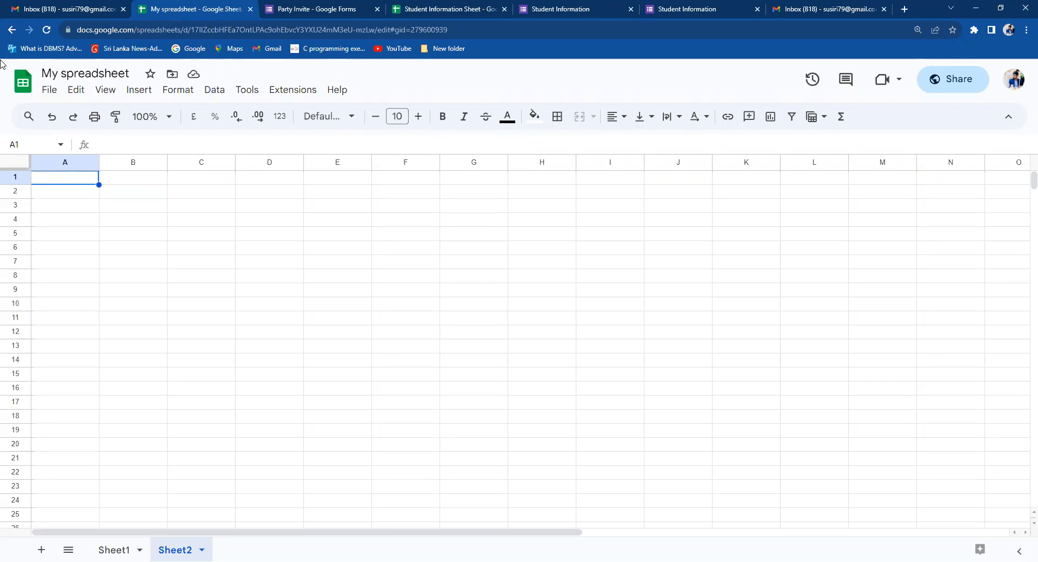
click(48, 91)
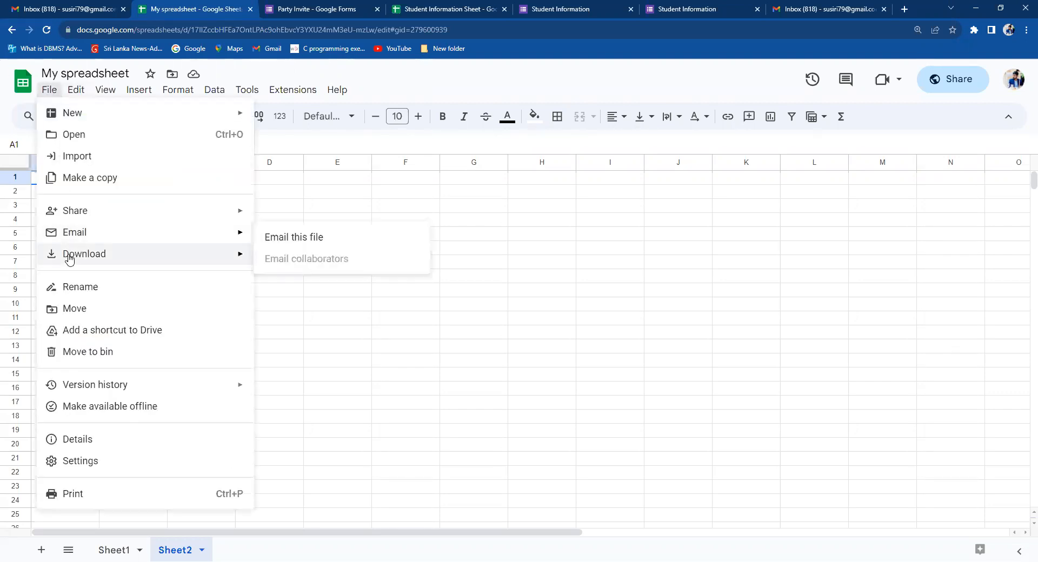
mouse_move(69, 263)
click(611, 237)
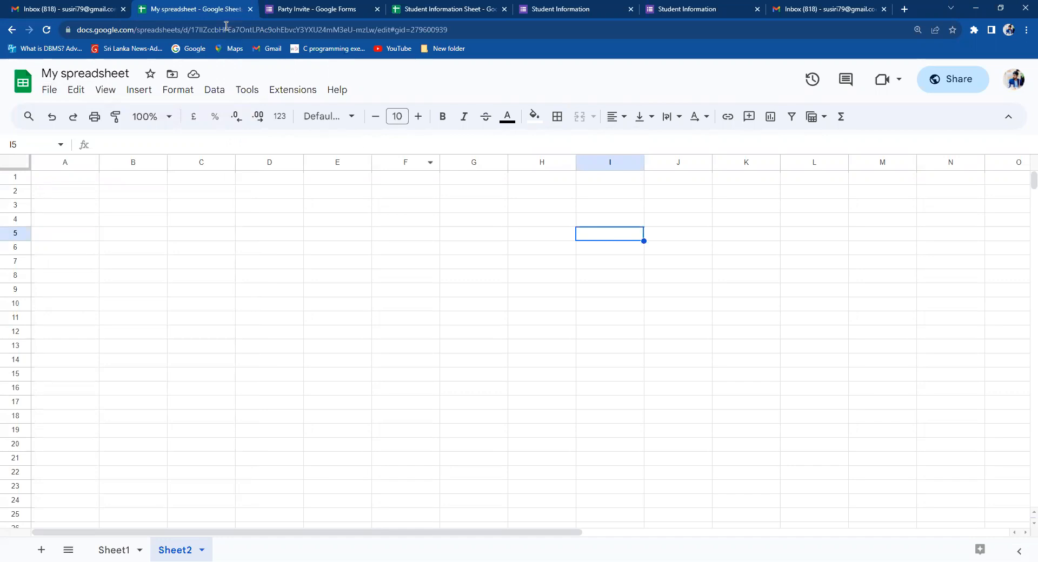
click(302, 7)
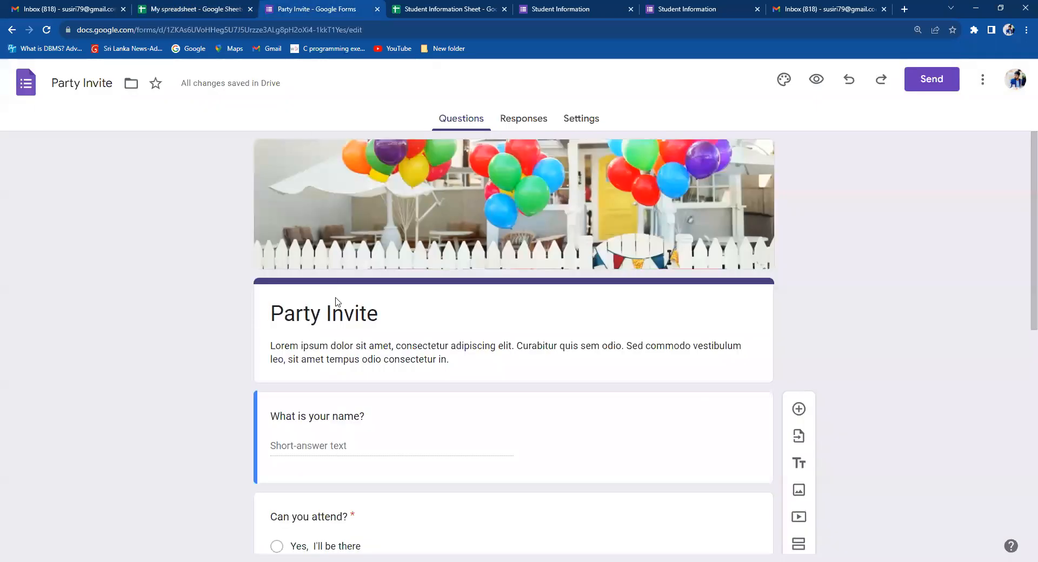
click(196, 7)
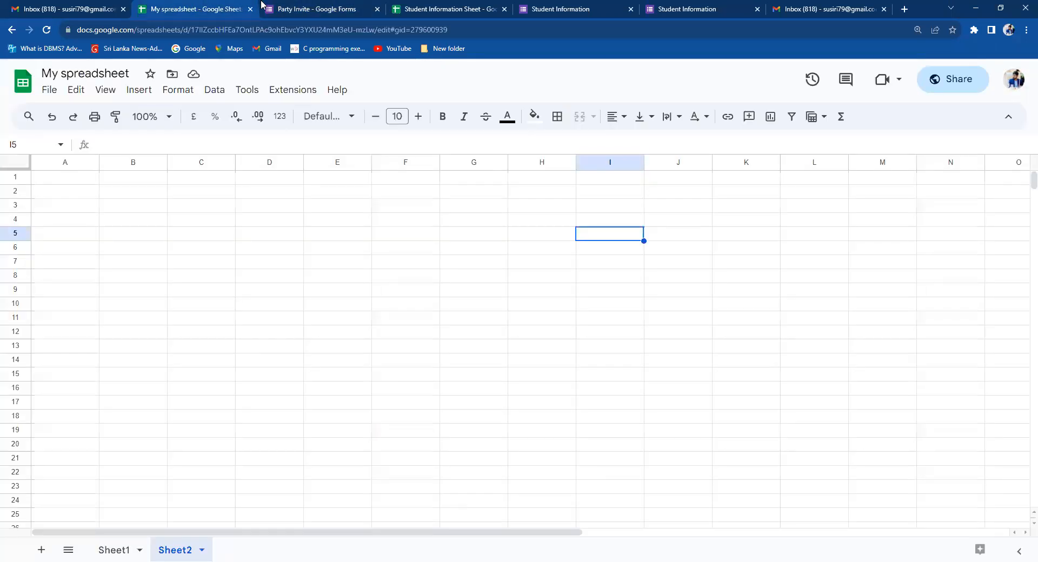
click(344, 6)
click(185, 6)
mouse_move(73, 4)
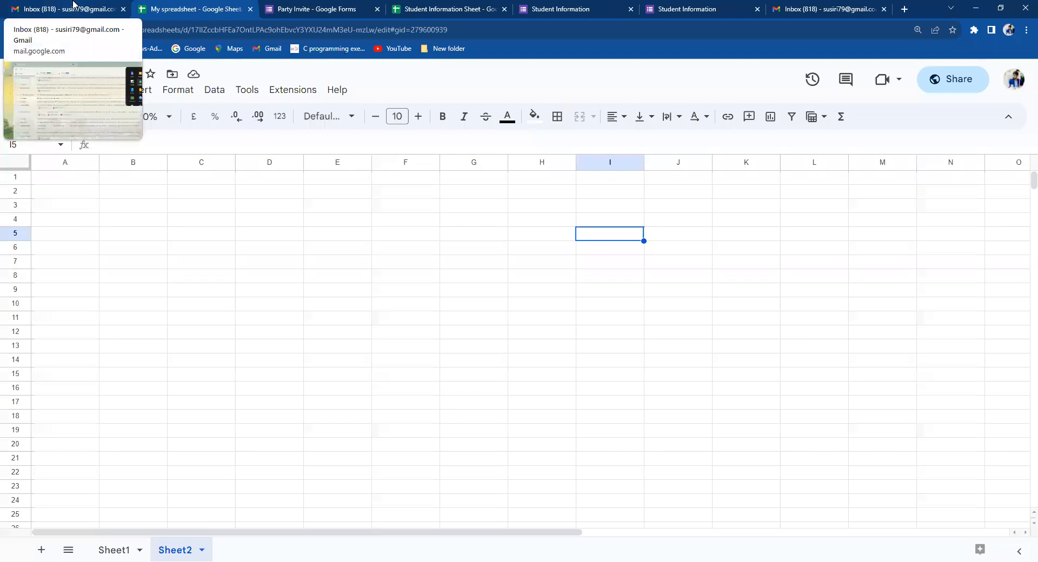
From Gmail's Google apps grid, scroll down and launch Docs in a new tab.
click(73, 6)
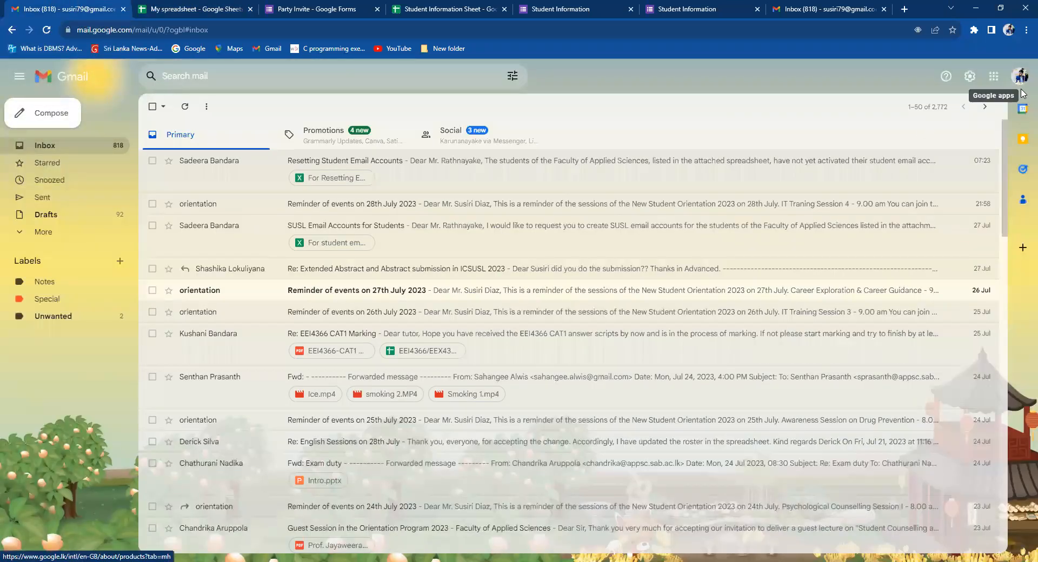
click(994, 76)
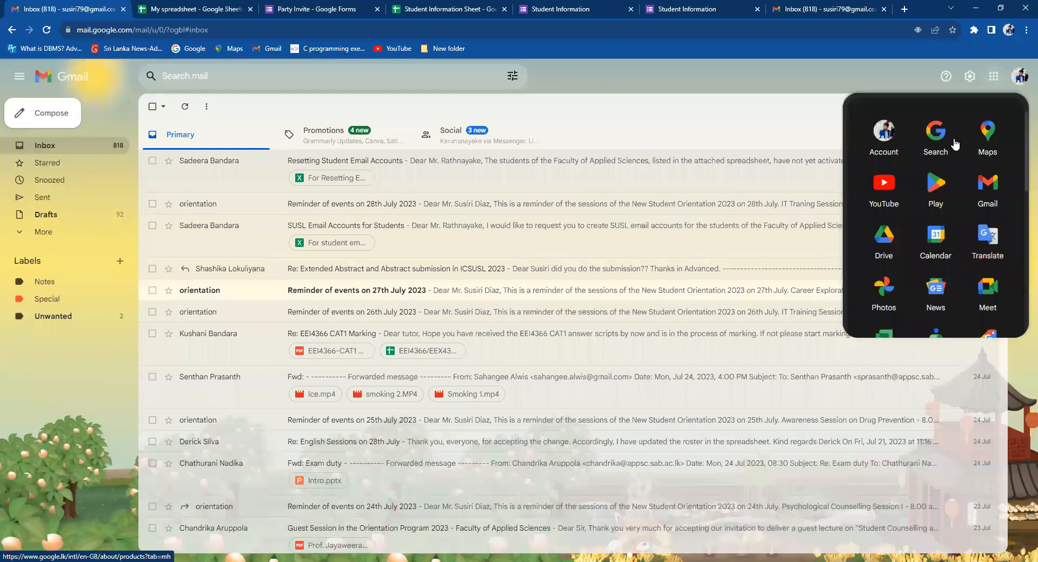
scroll(1007, 175, down, 5)
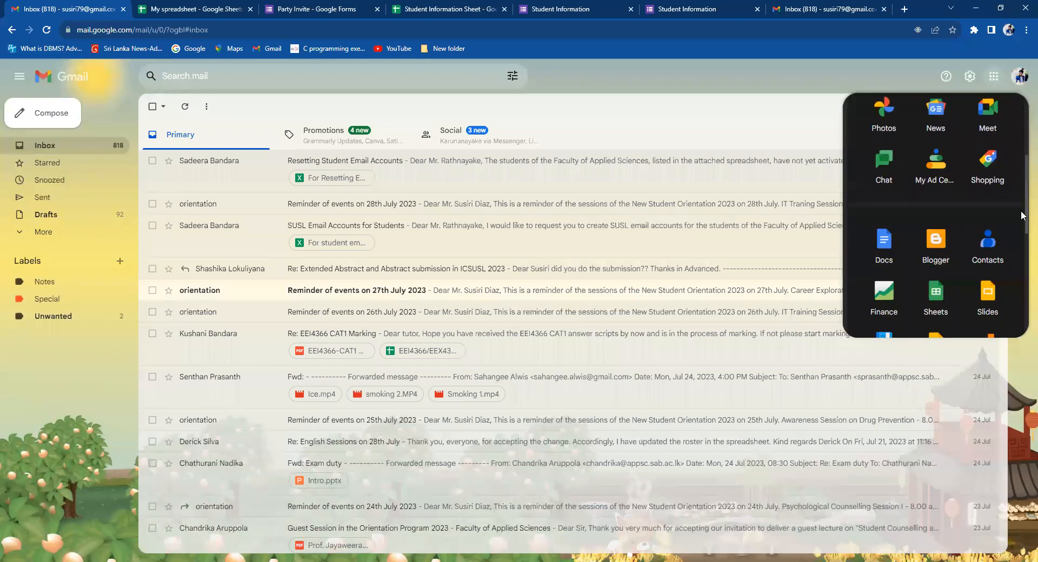
drag(1021, 238, 1021, 213)
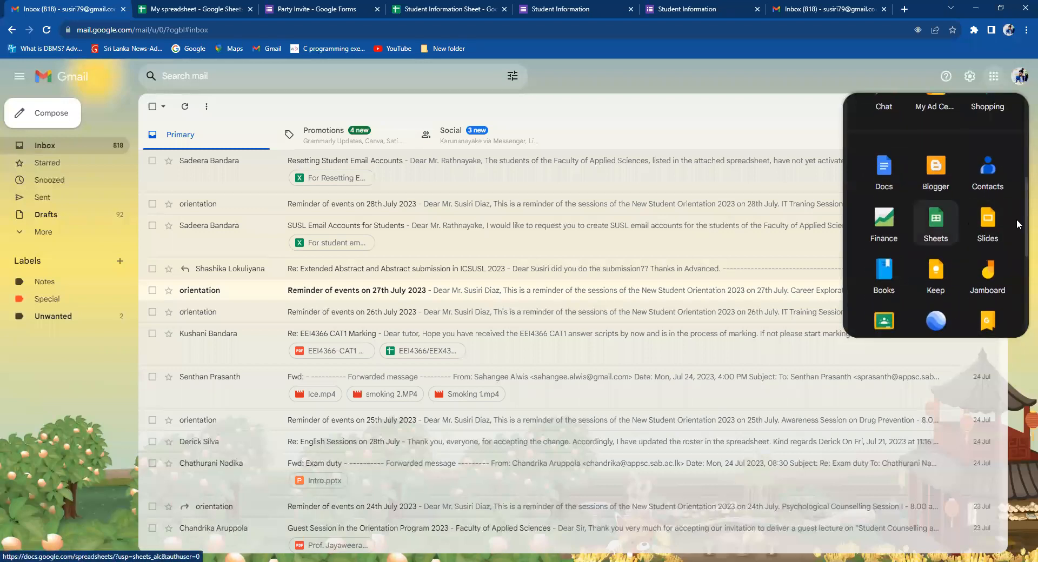
click(877, 182)
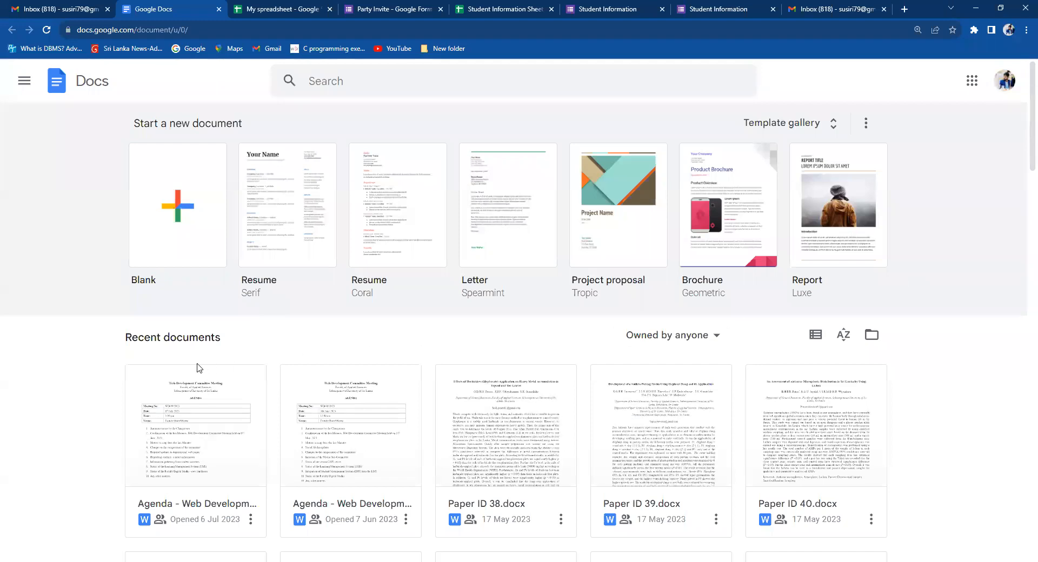
scroll(1023, 152, down, 2)
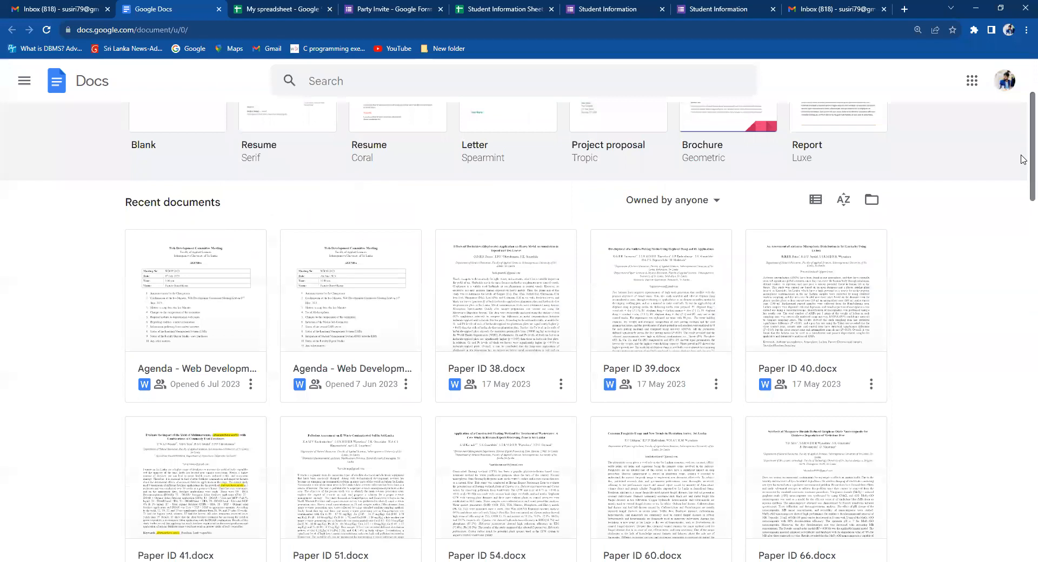
scroll(1023, 157, up, 2)
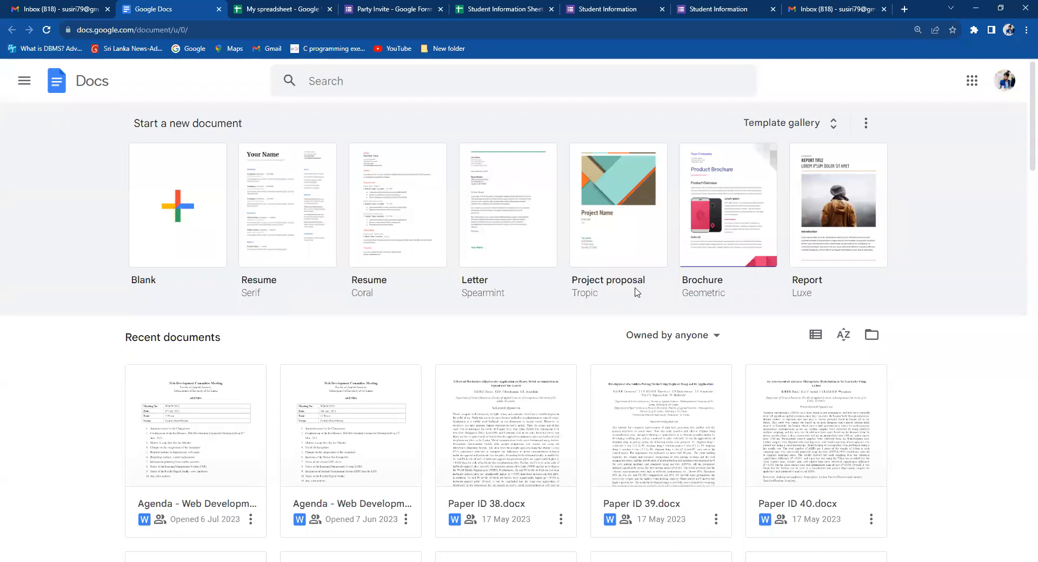
Start a Blank document from the Docs home page templates.
click(168, 227)
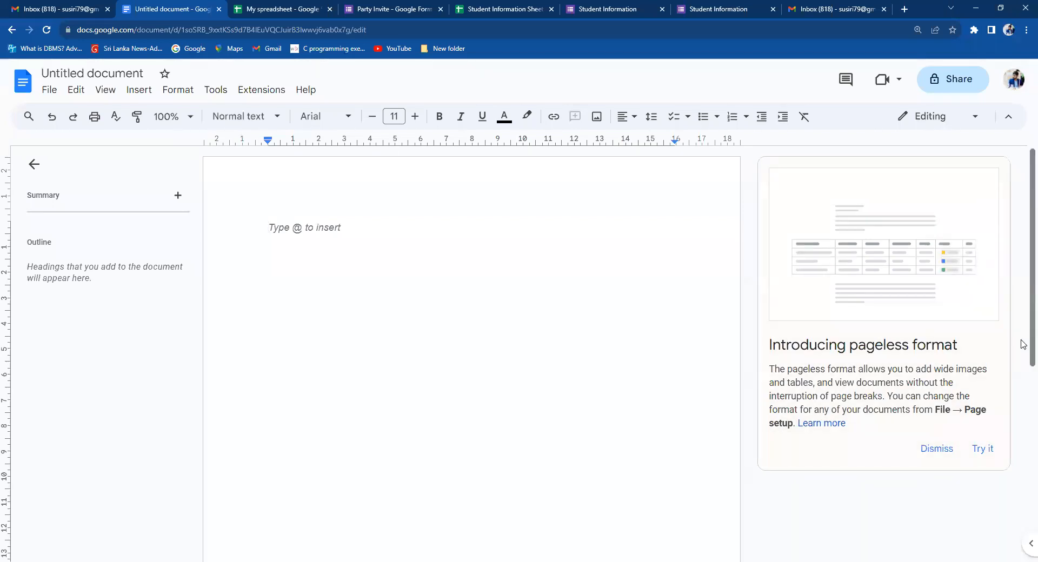
drag(1021, 340, 1021, 345)
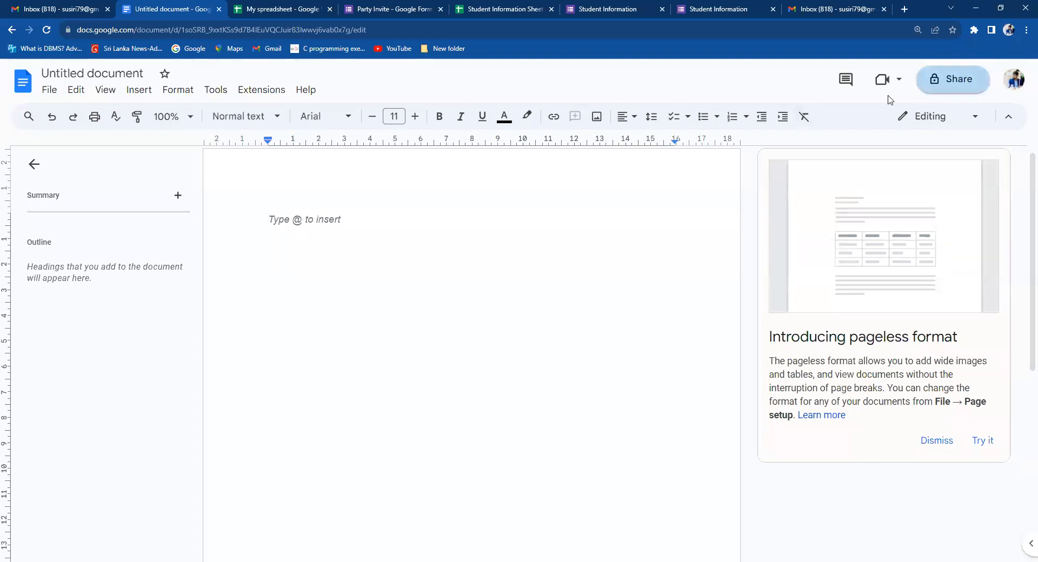
Skip naming, set general access to Anyone with the link as Viewer, and close sharing.
click(920, 86)
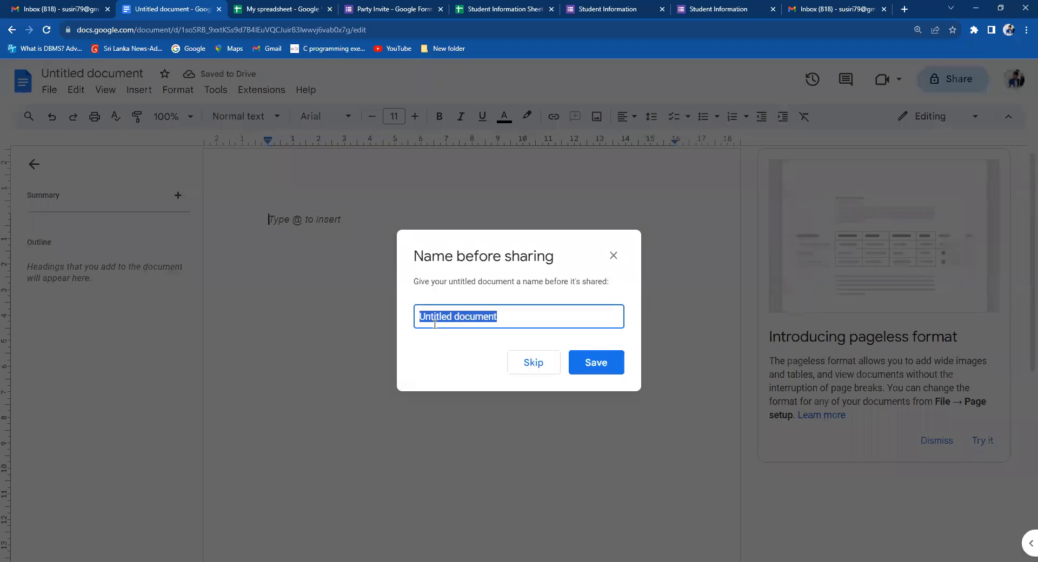
click(533, 367)
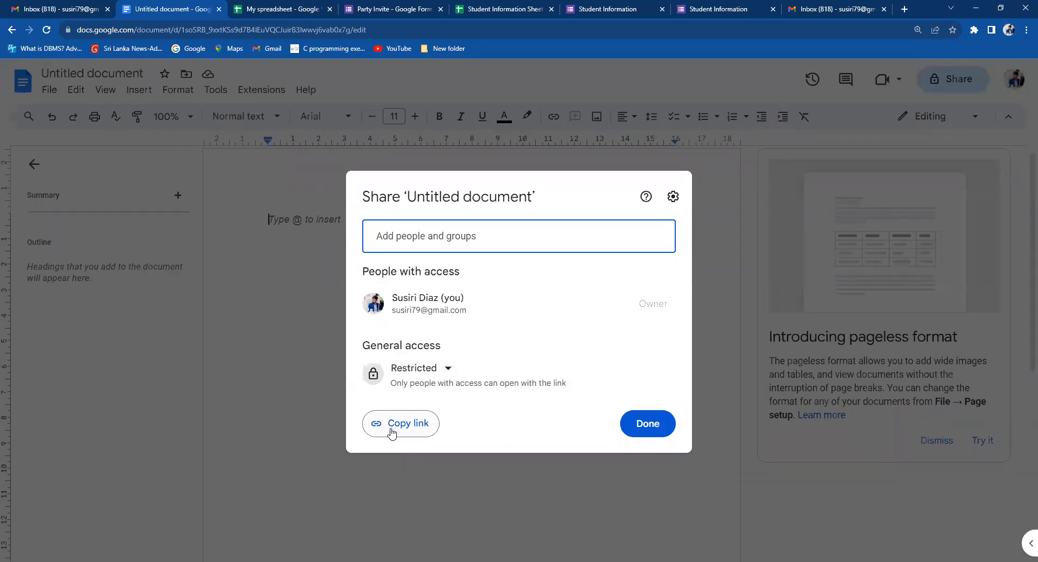
click(432, 372)
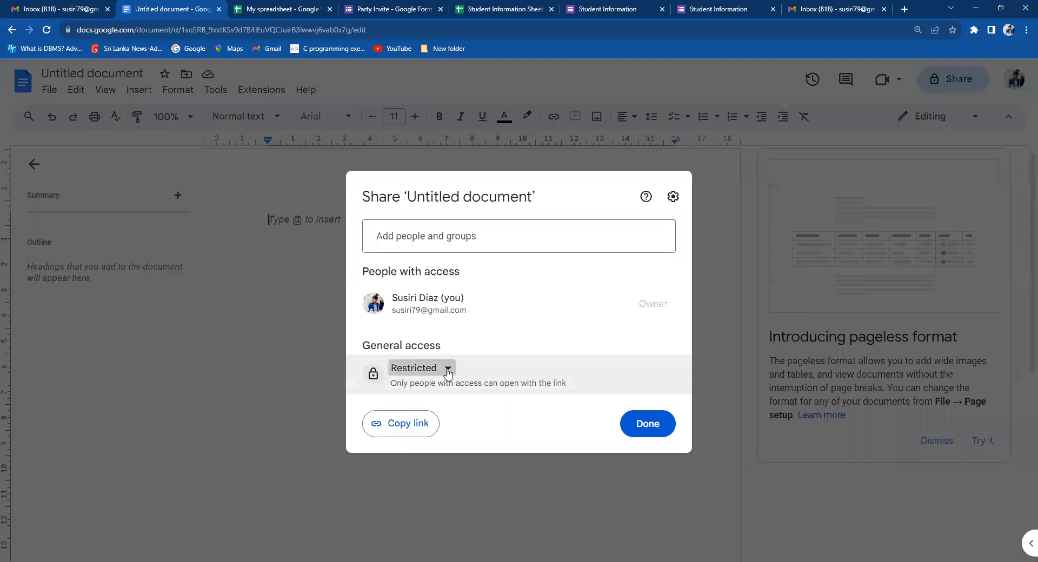
click(454, 432)
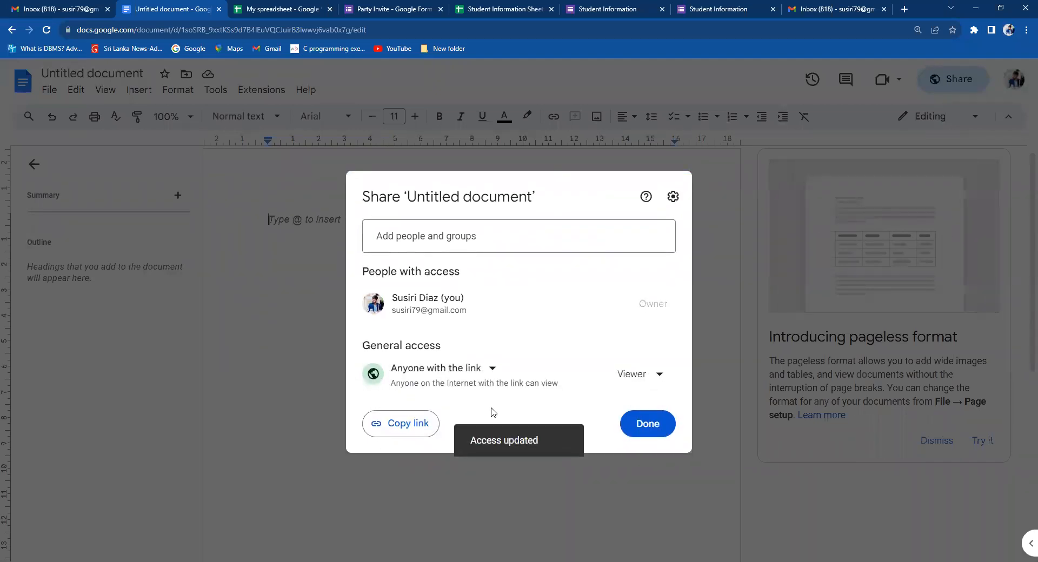
click(659, 373)
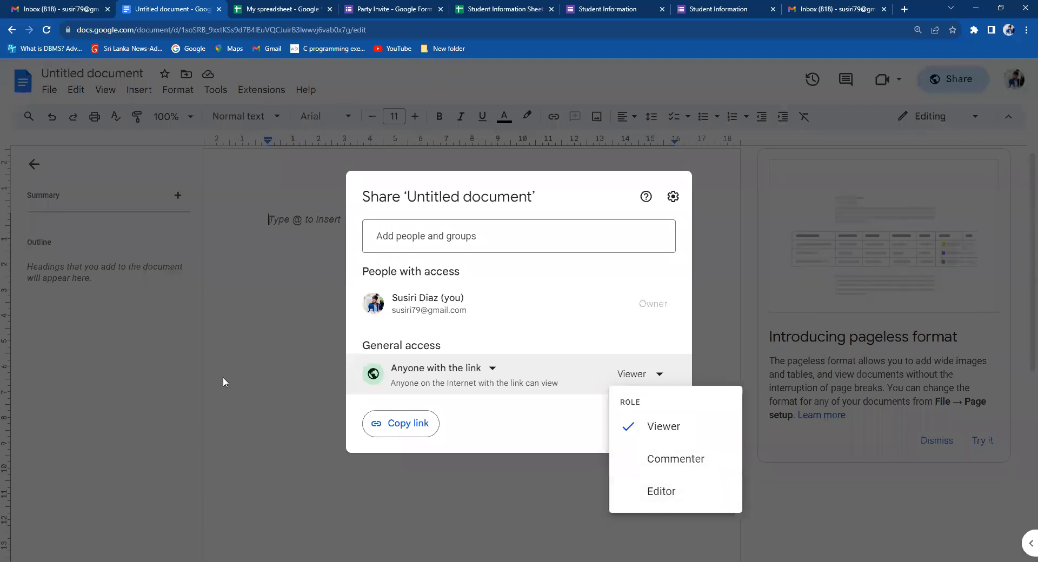
click(261, 356)
click(261, 356)
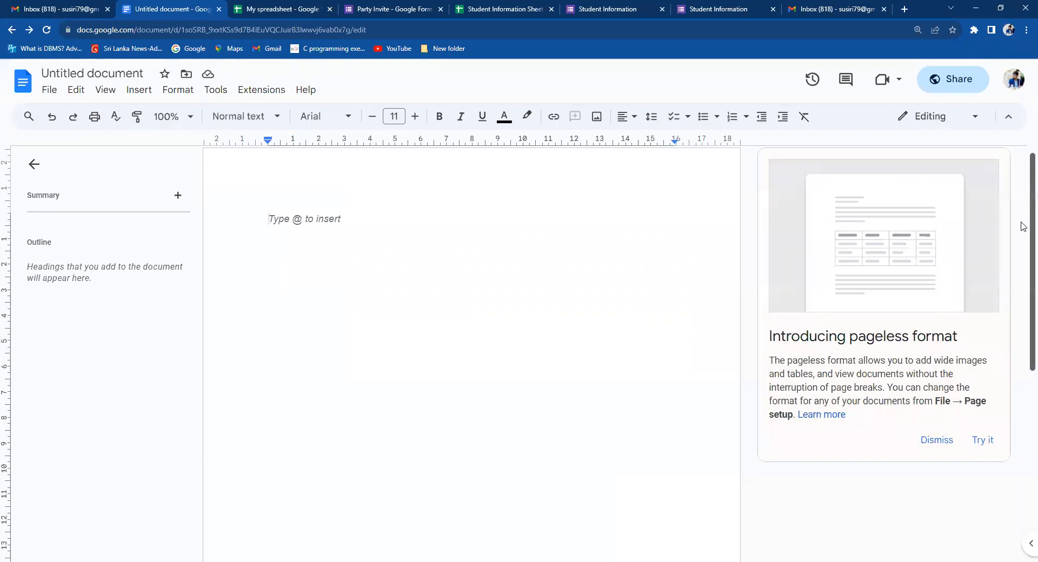
scroll(1022, 227, down, 1)
scroll(1024, 192, up, 1)
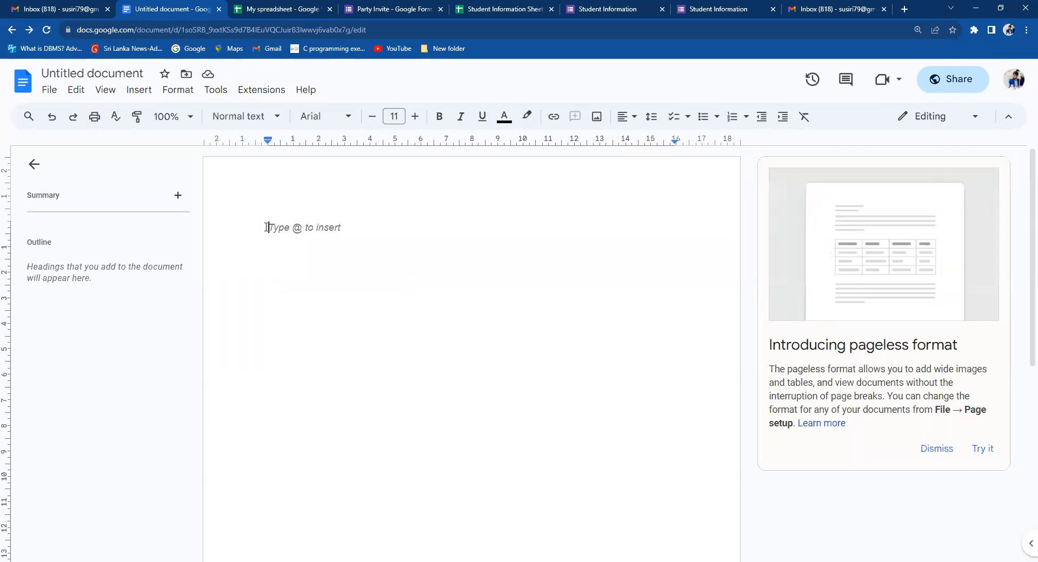
Return to the My spreadsheet tab and select cell C6 on the empty Sheet2.
click(272, 9)
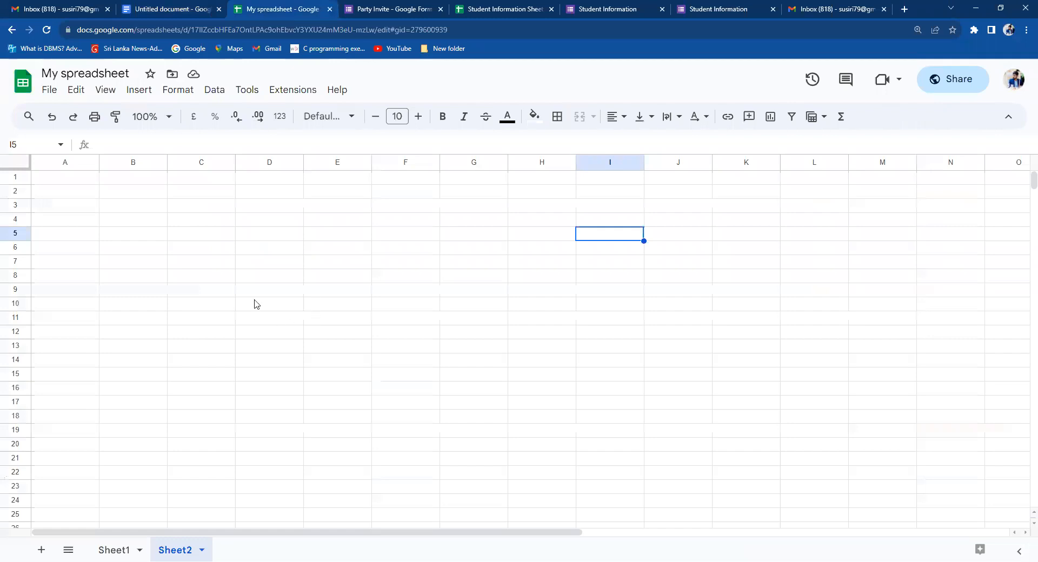
click(226, 254)
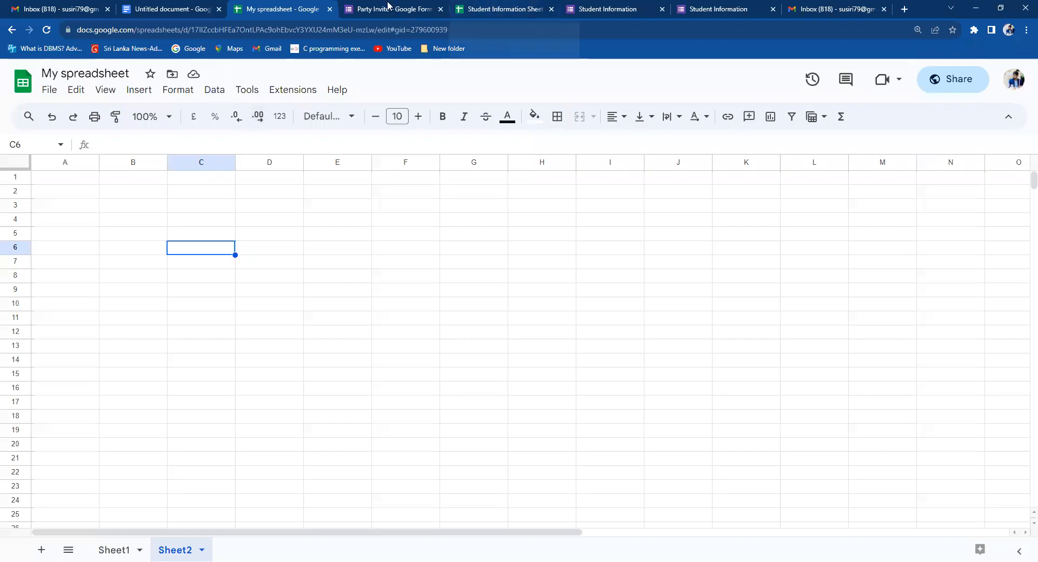
mouse_move(389, 4)
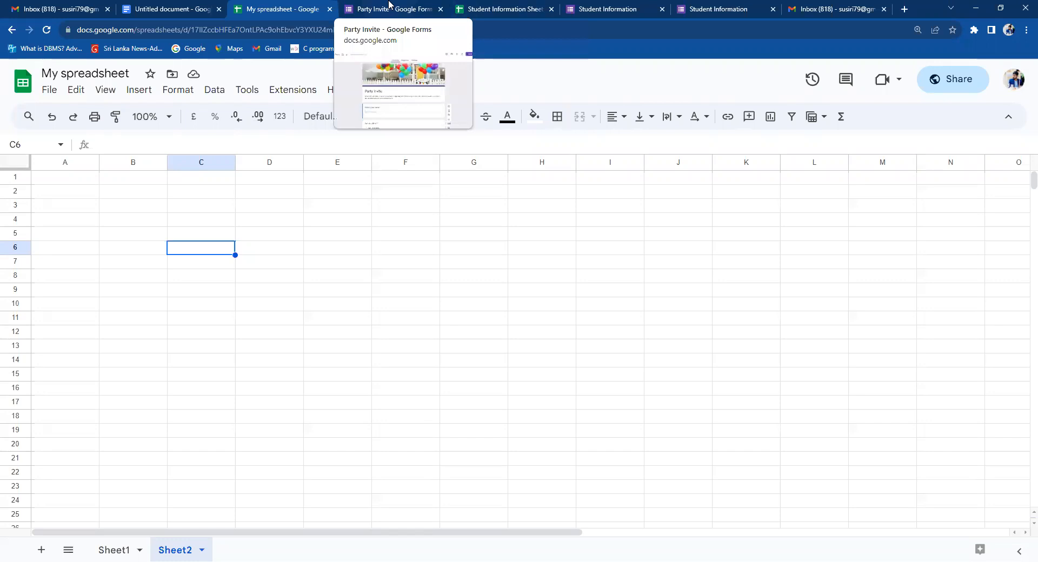
Back in the Untitled document, view the File > Download format list without choosing one.
click(175, 6)
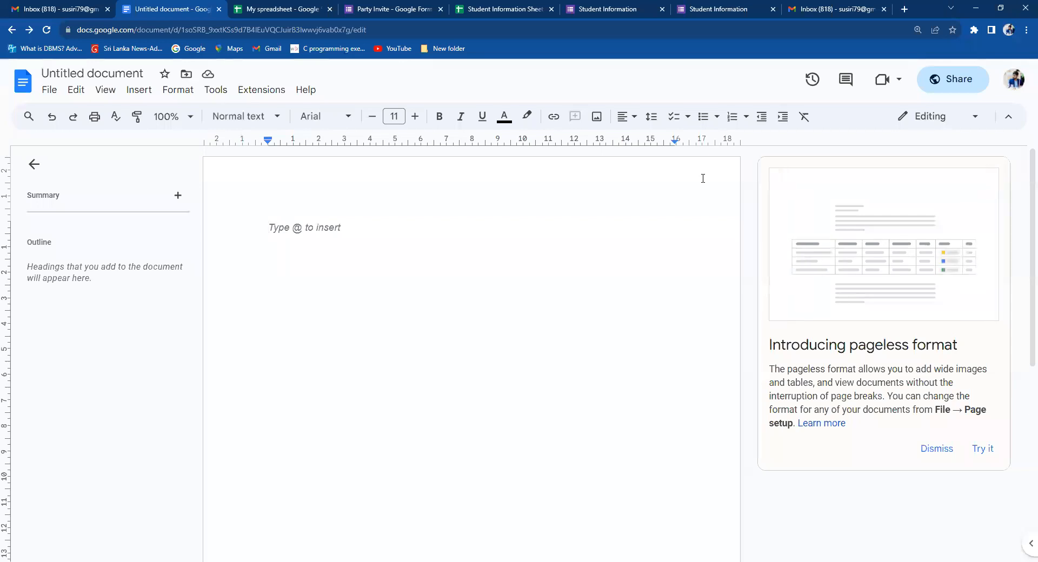
click(49, 90)
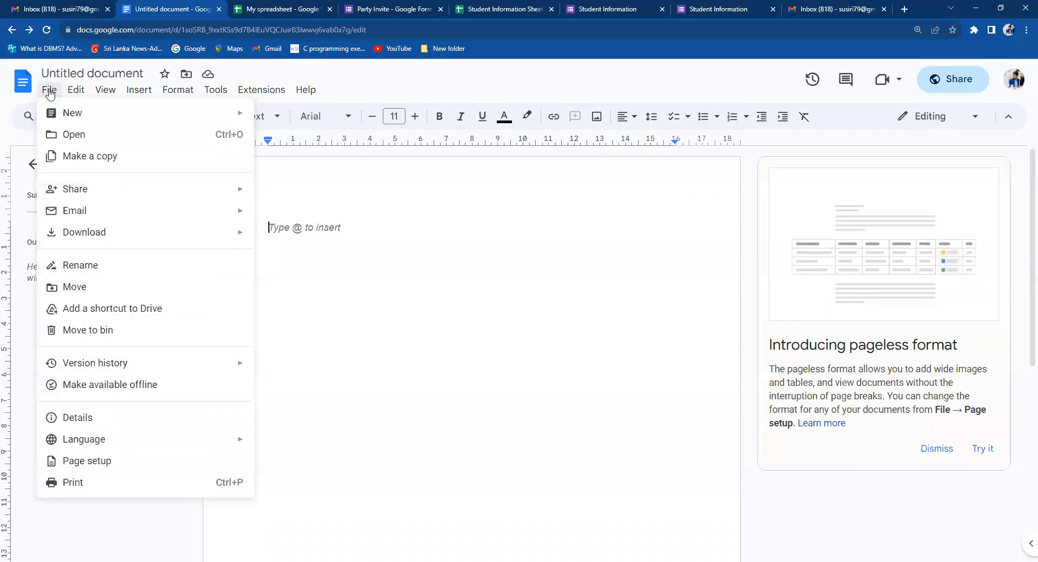
mouse_move(153, 231)
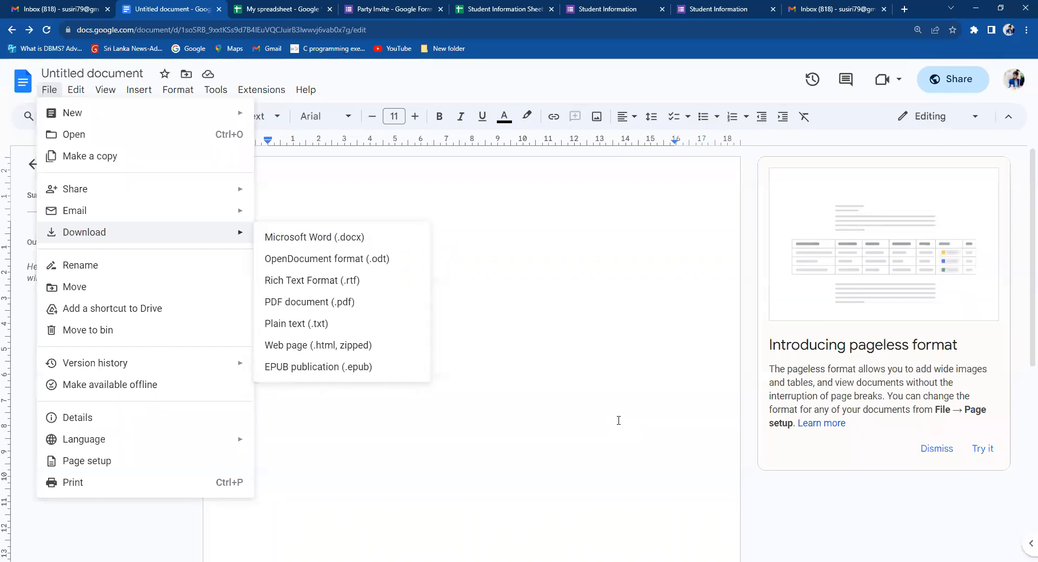
click(476, 308)
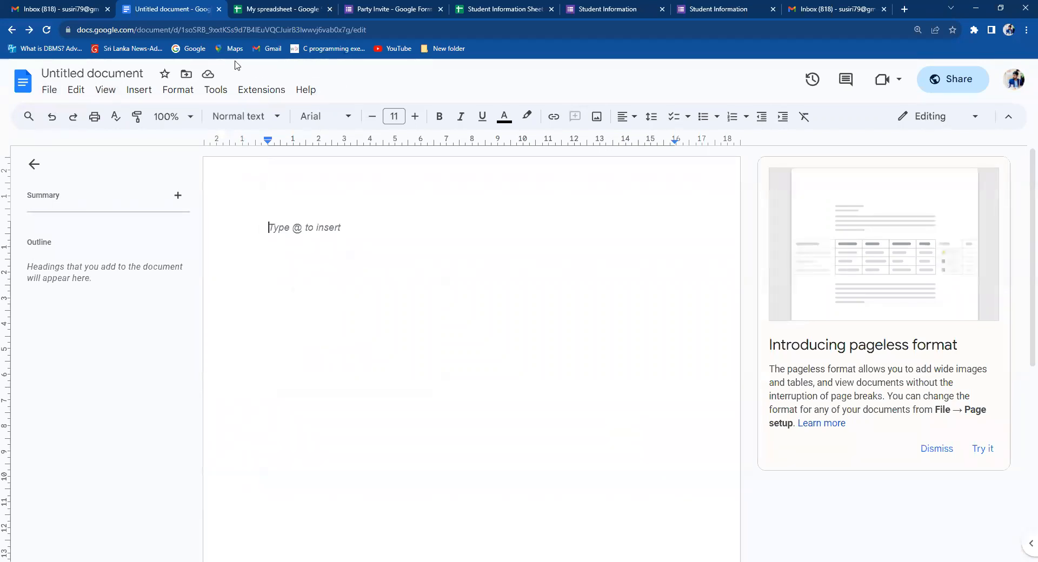
mouse_move(50, 16)
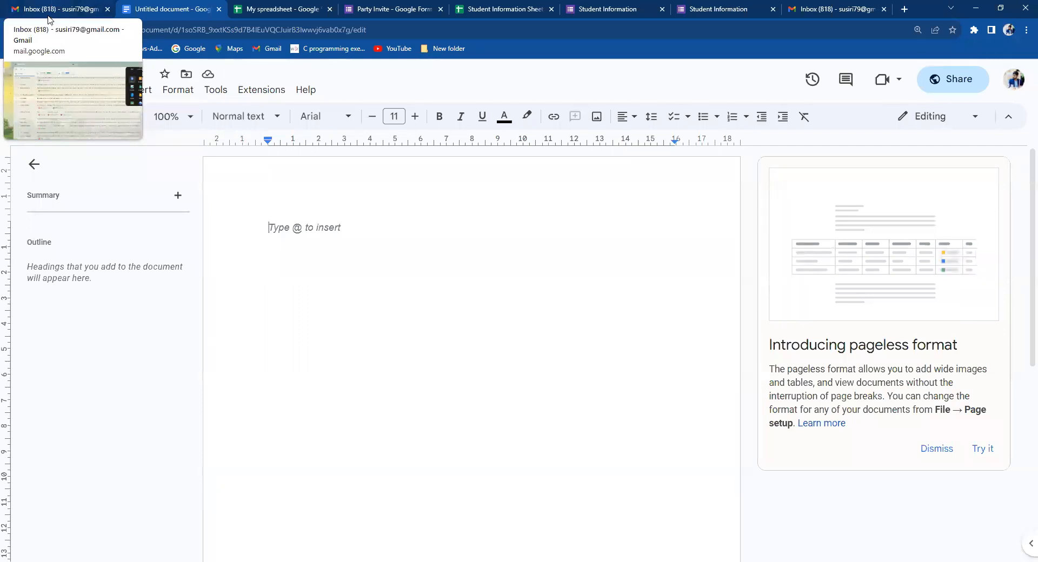
Switch to the Gmail inbox, scroll through the Google apps panel, then close it.
click(31, 4)
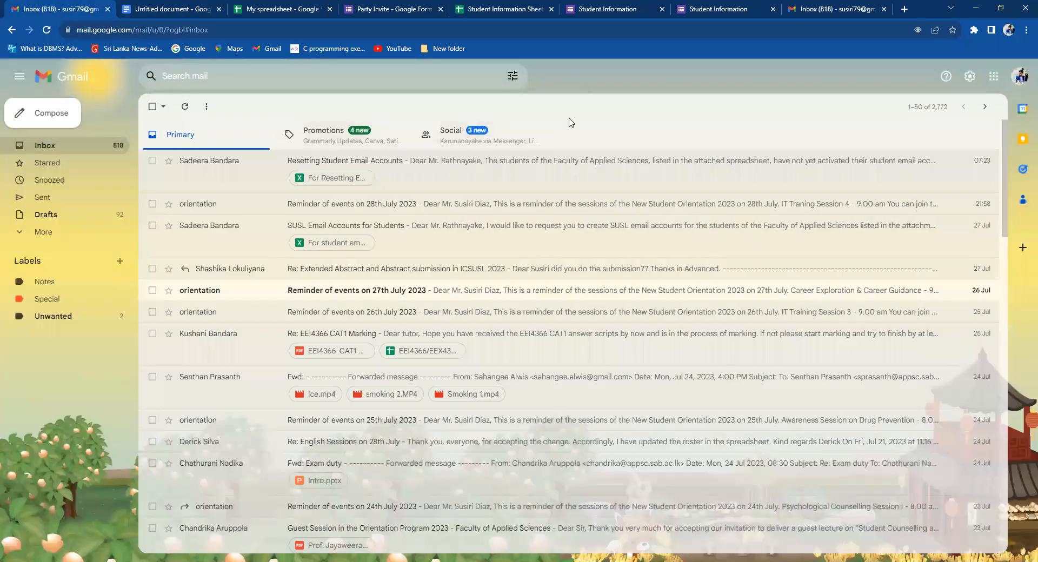
click(994, 76)
drag(1026, 165, 1021, 209)
scroll(1021, 199, down, 1)
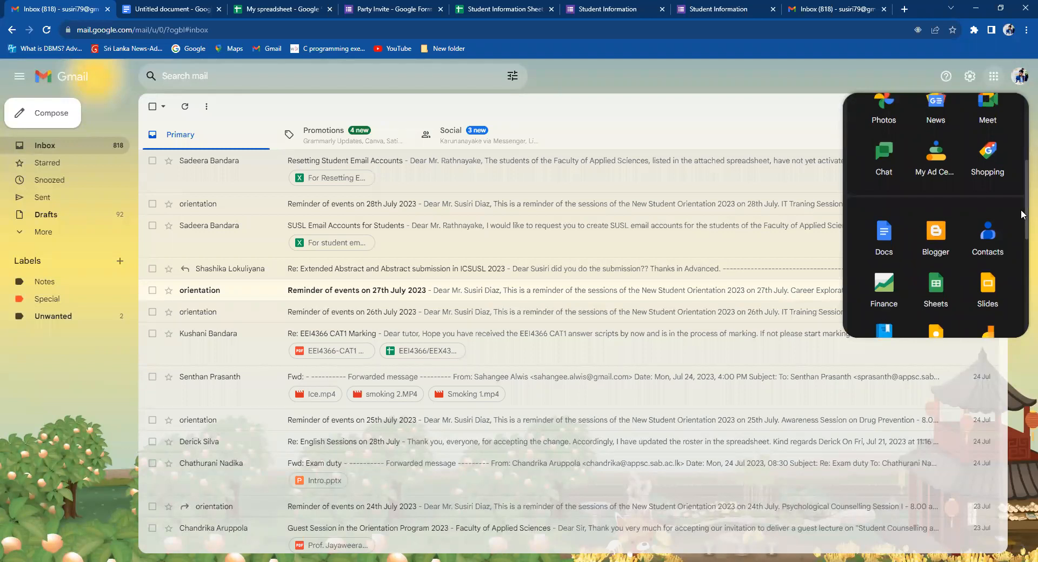
scroll(1021, 209, up, 1)
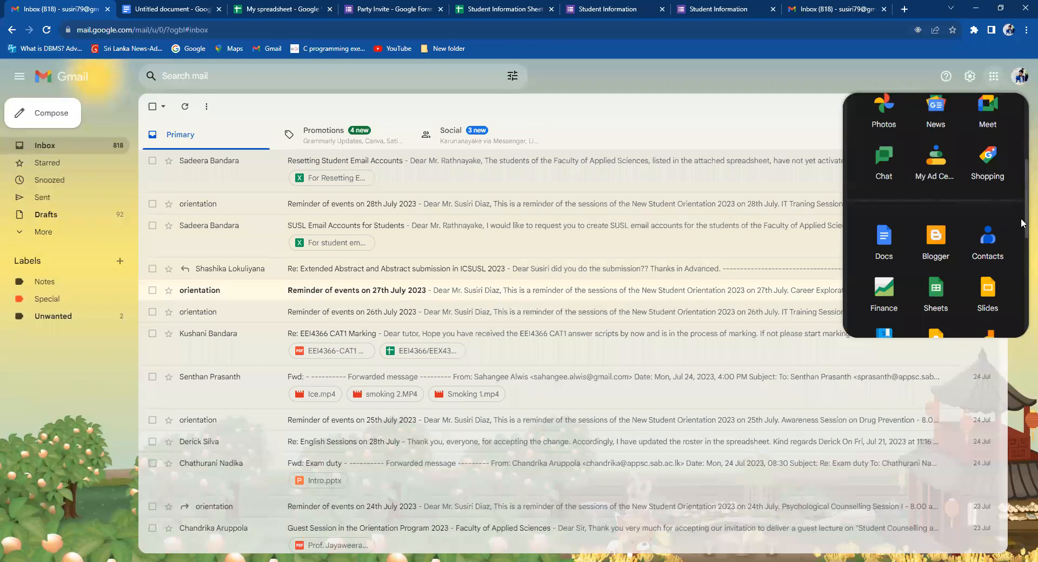
scroll(1021, 218, up, 1)
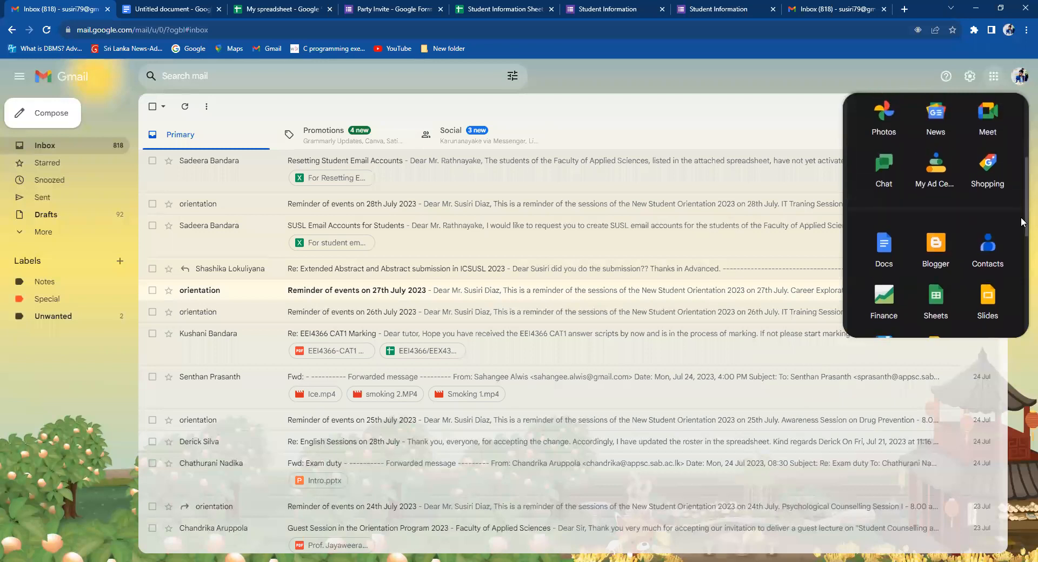
scroll(1021, 219, down, 1)
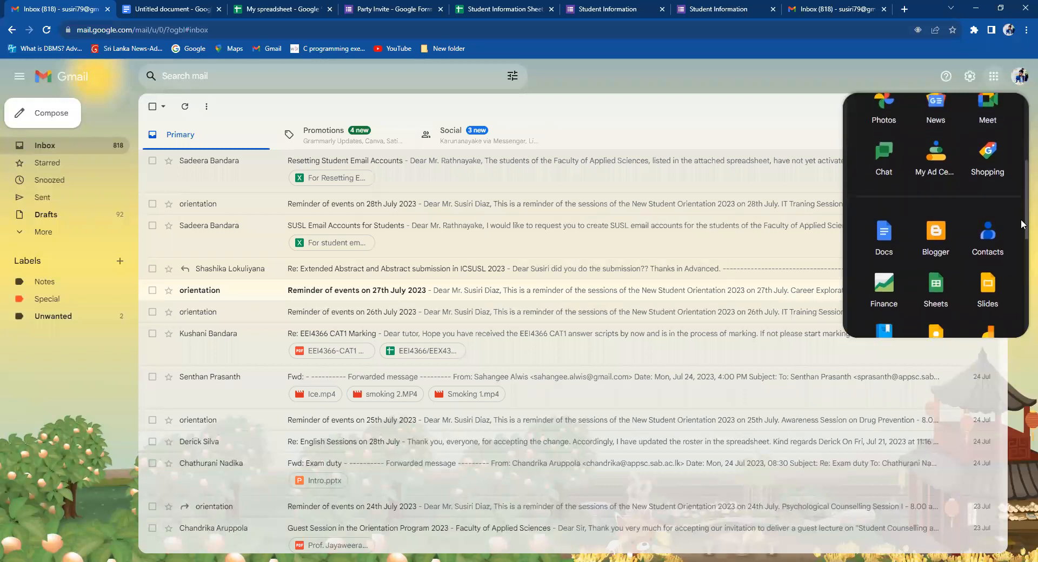
click(755, 124)
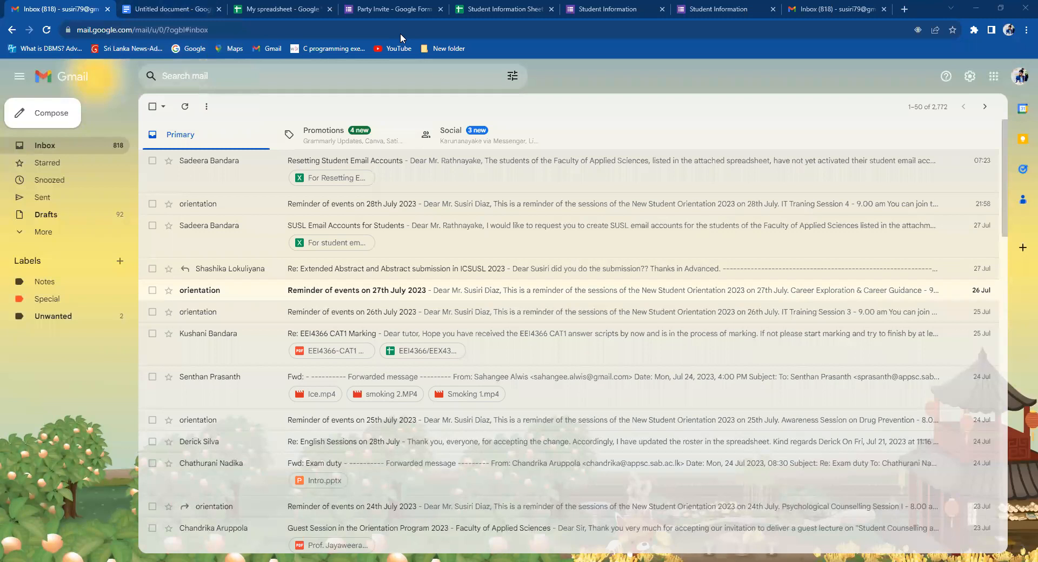
In the Untitled document, open Share, skip naming, view suggested contacts, and close the dialog.
click(162, 7)
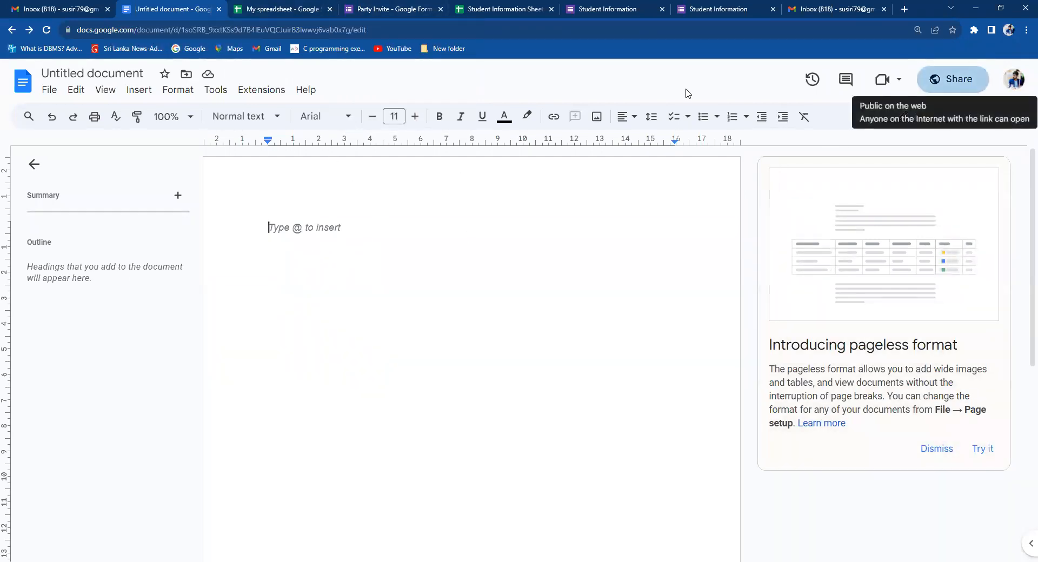
click(953, 79)
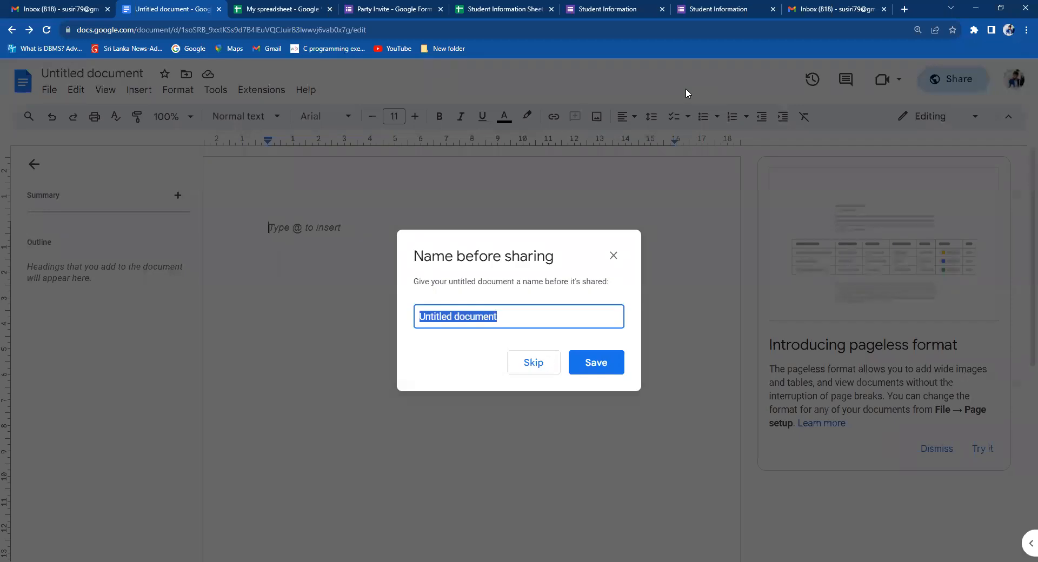
click(535, 364)
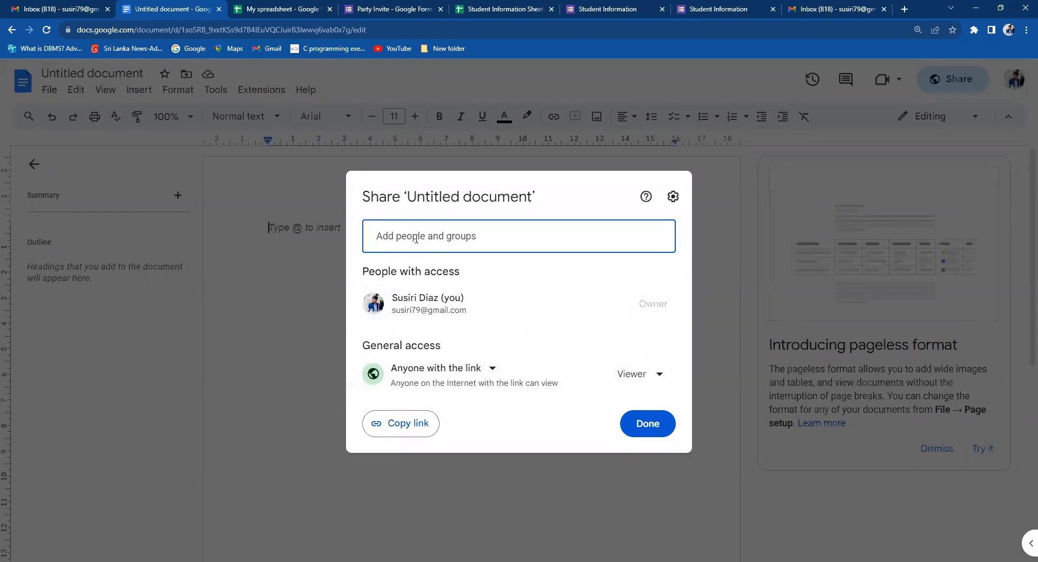
click(385, 237)
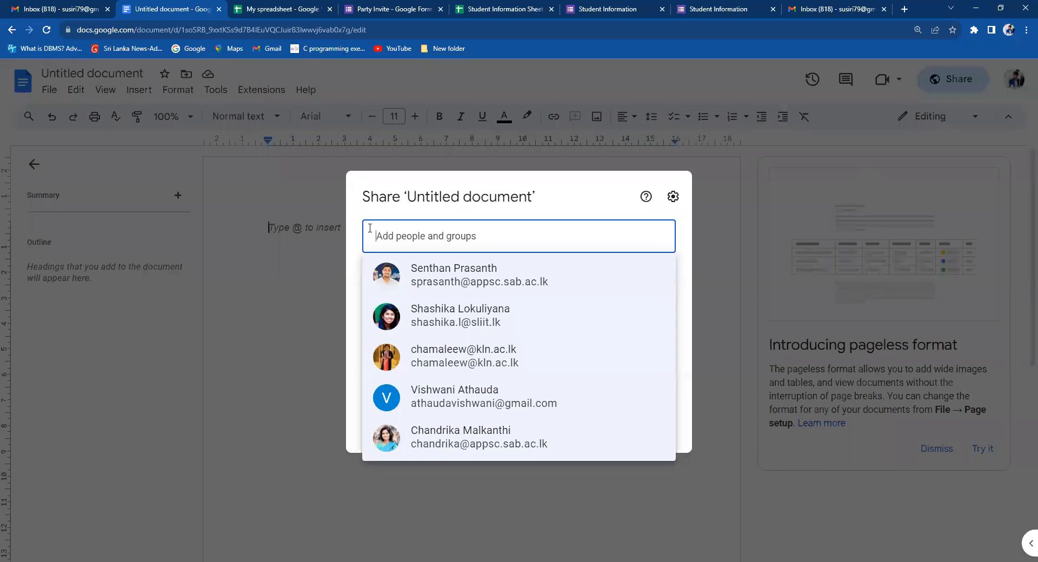
click(299, 285)
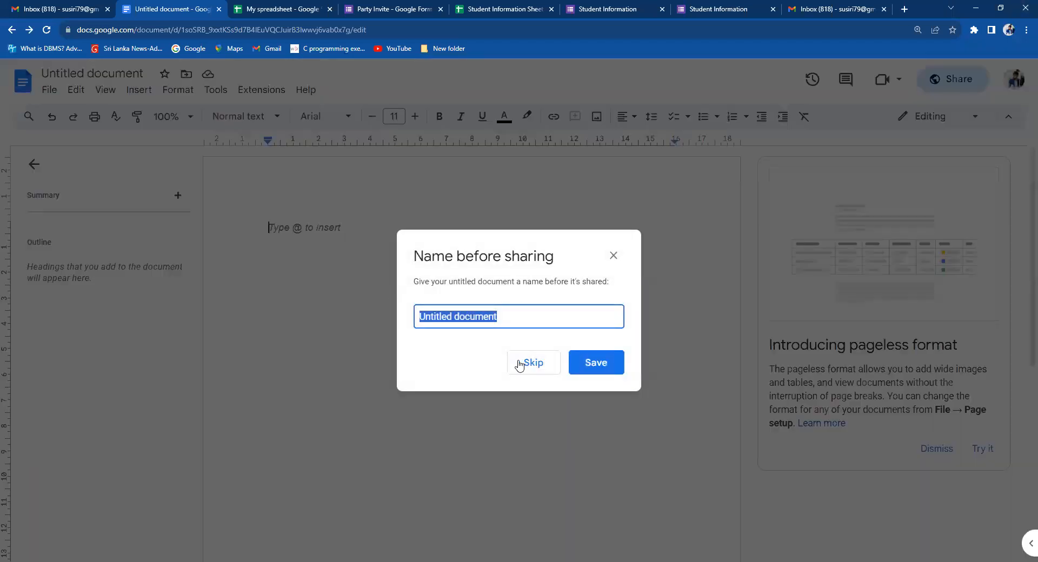
Skip renaming, then queue a suggested contact and a pasted e-mail address as editors.
click(531, 363)
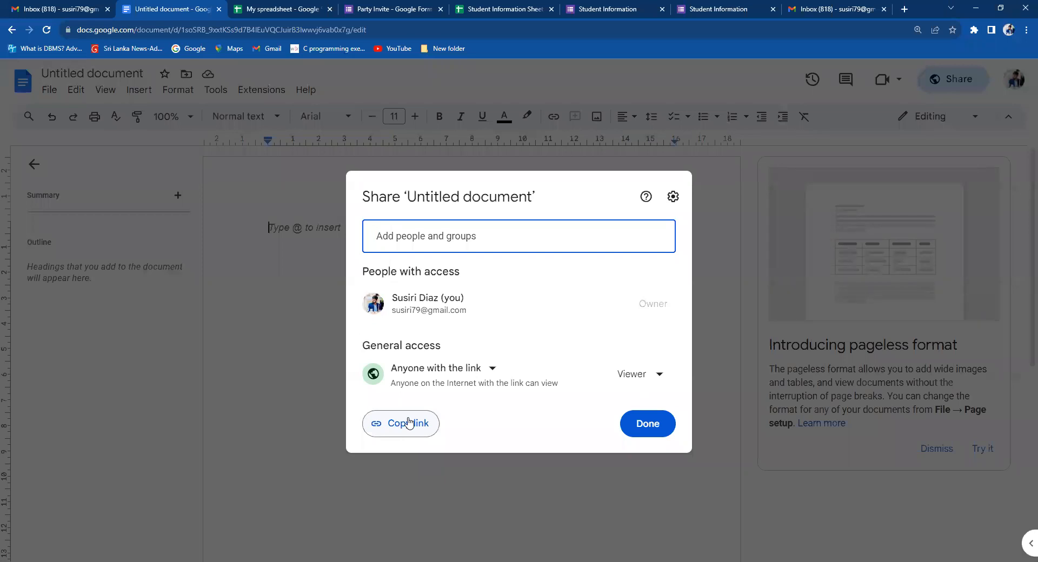
click(395, 238)
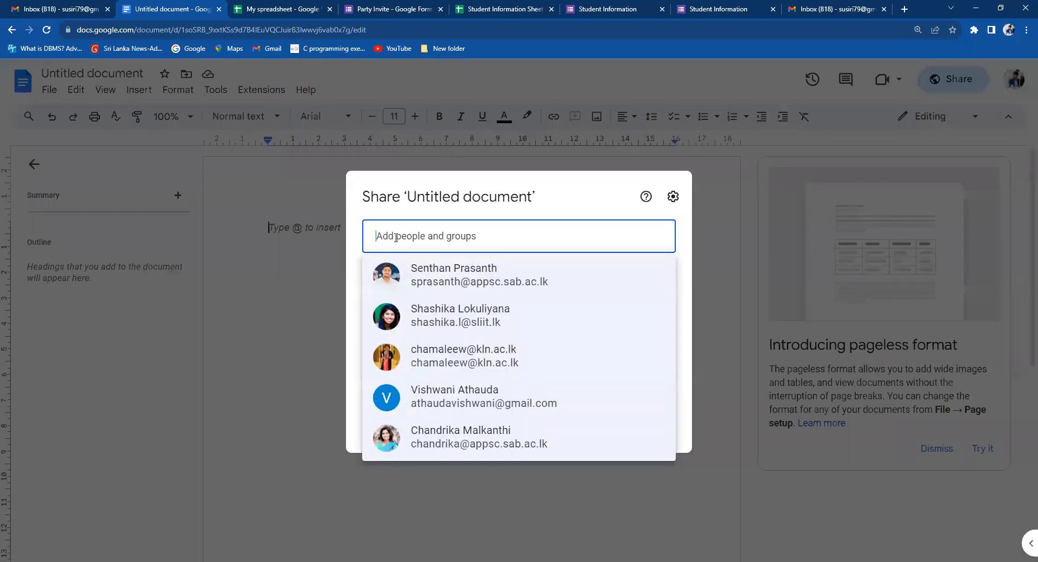
click(454, 278)
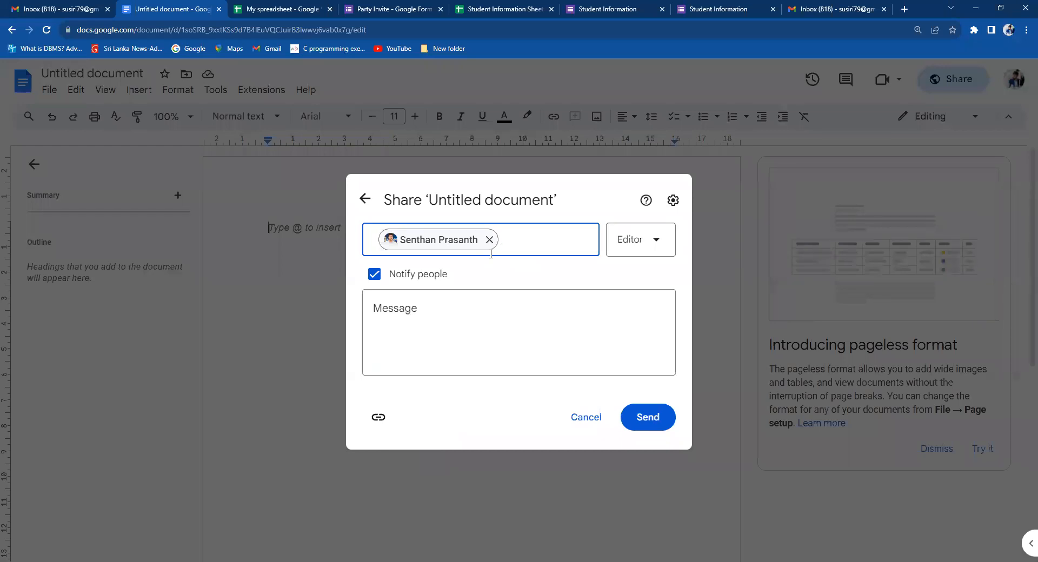
key(ctrl+v)
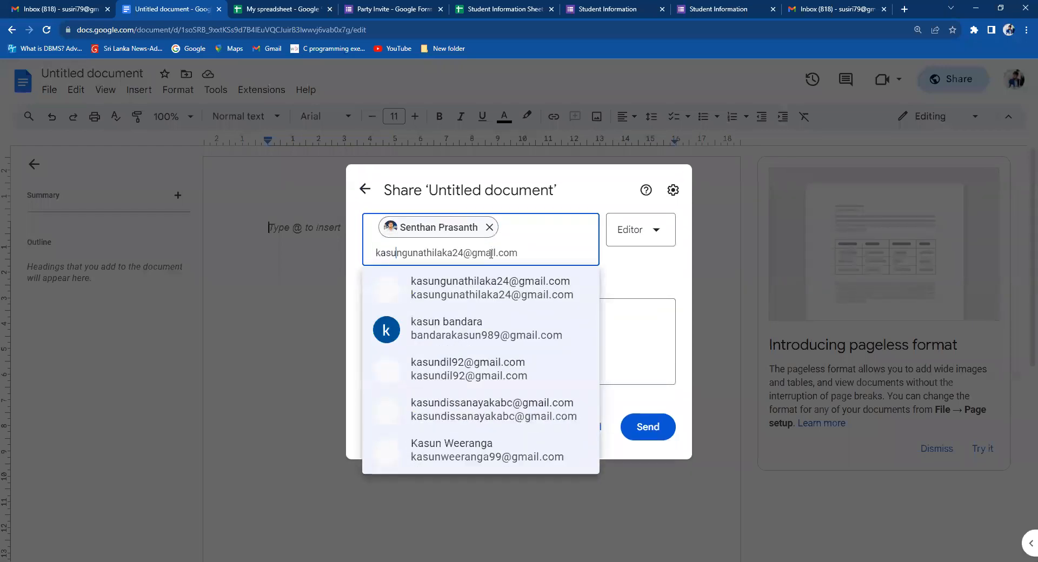
click(487, 287)
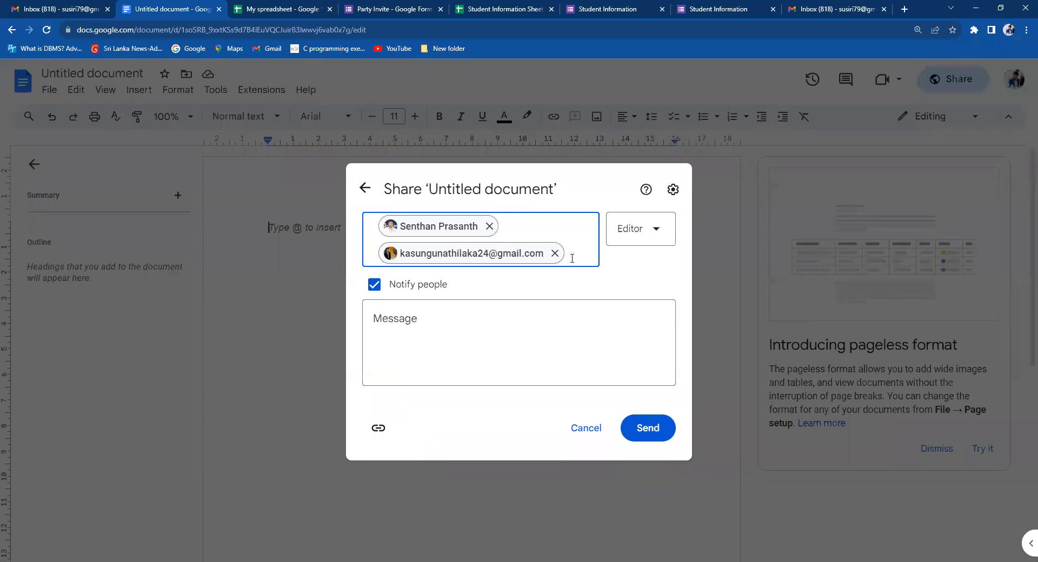
Compare the General access roles Commenter and Editor, keeping link holders as Viewer.
click(366, 190)
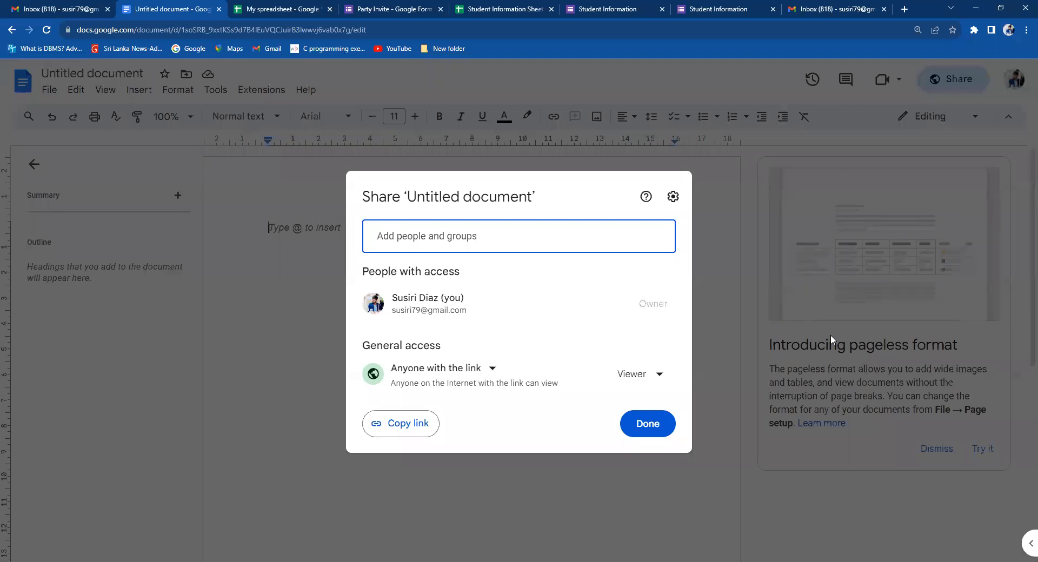
click(660, 378)
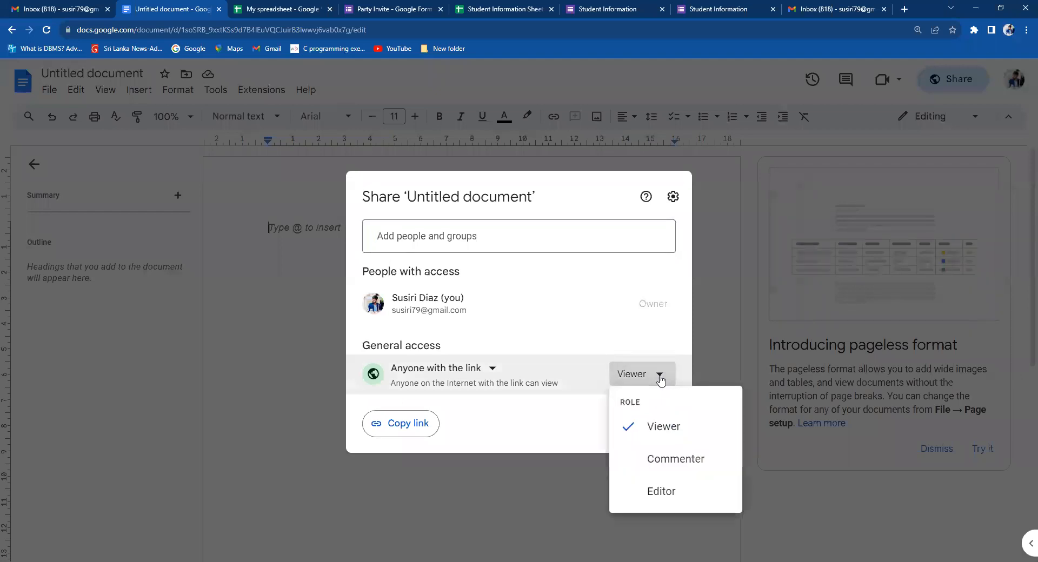
click(652, 430)
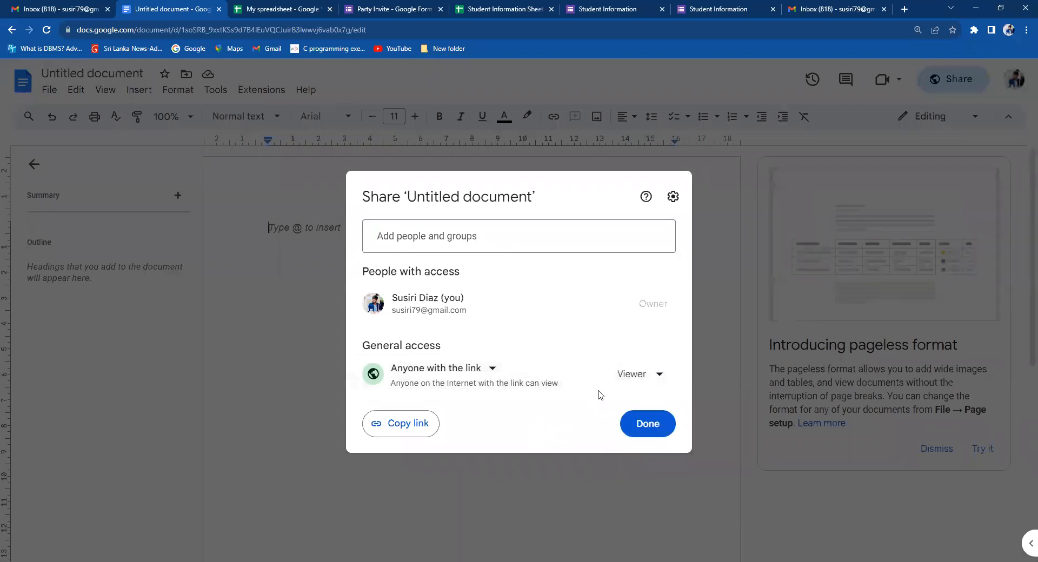
click(649, 378)
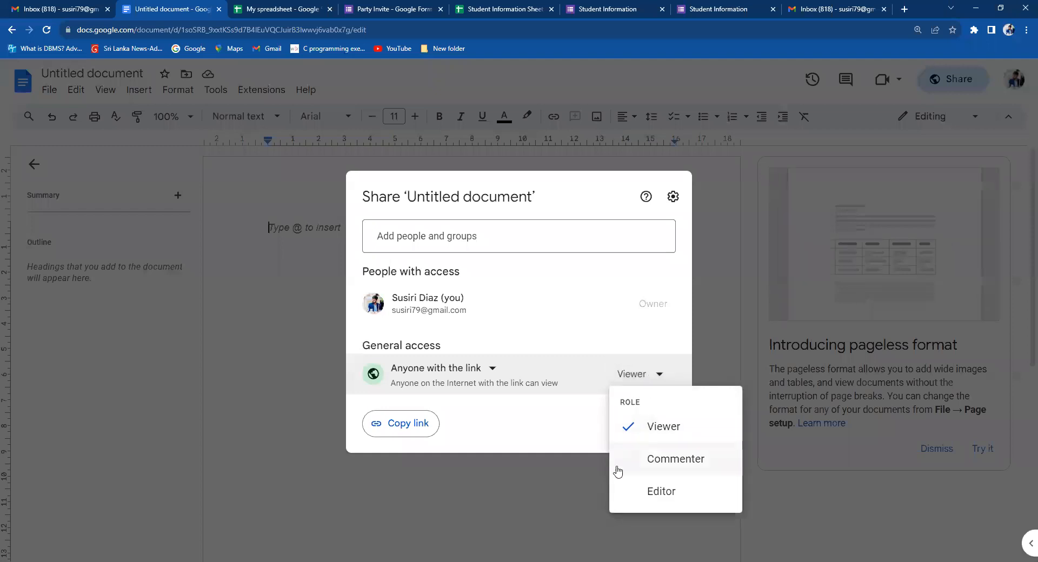
click(500, 434)
click(659, 375)
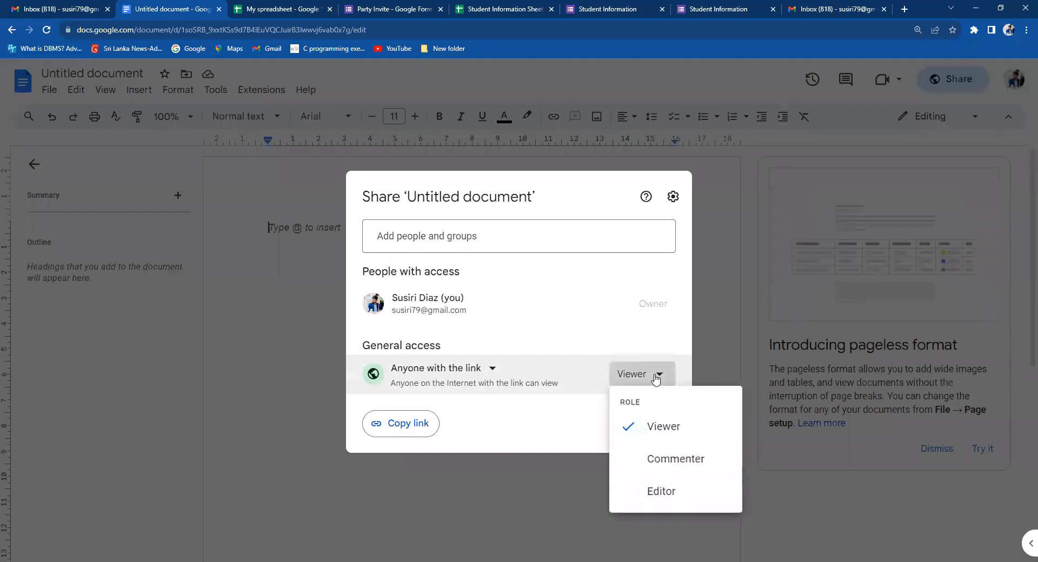
click(545, 439)
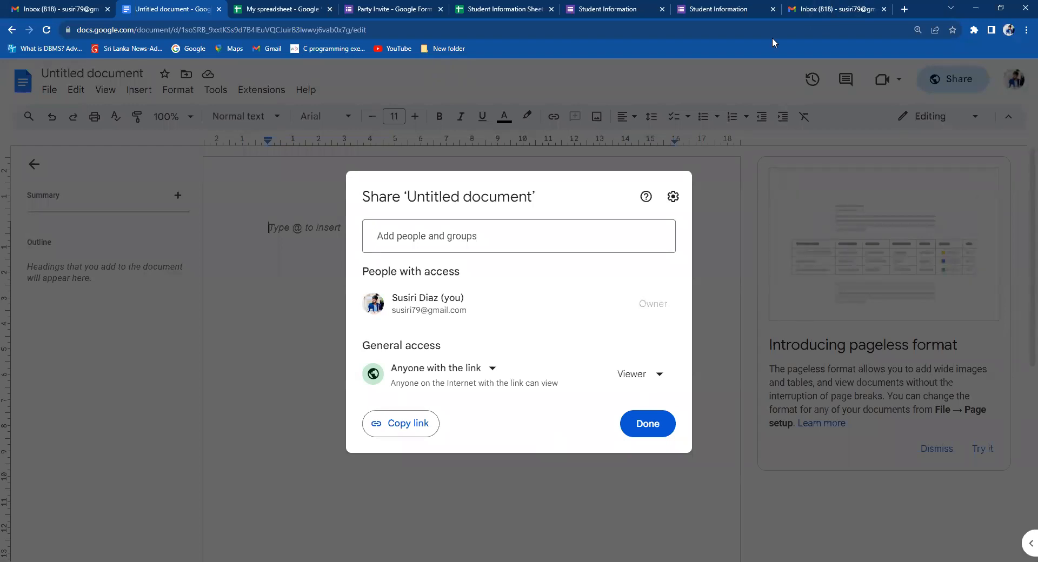
Close the Share dialog, then switch to the Gmail inbox.
click(296, 282)
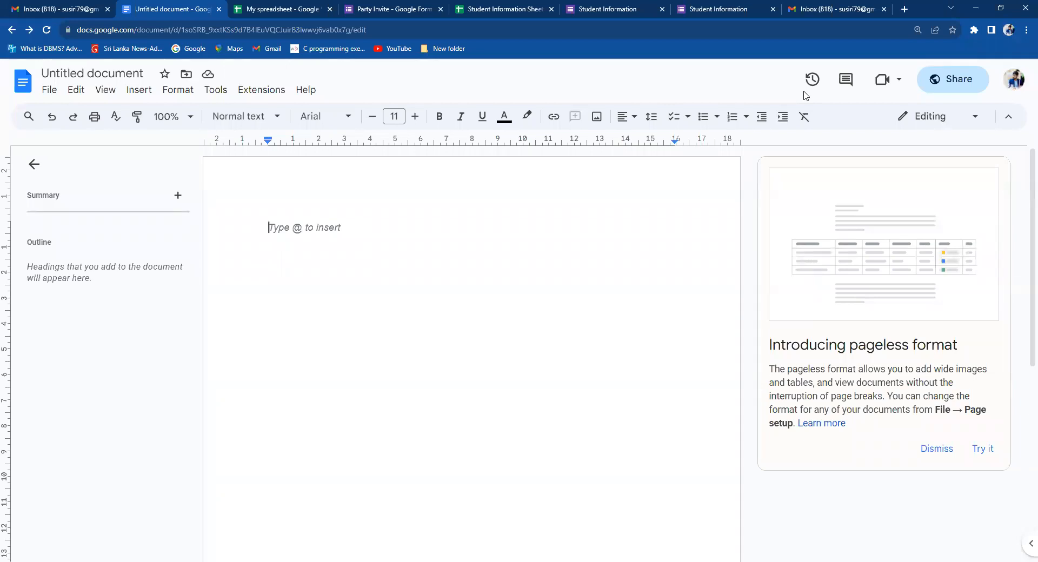
click(56, 11)
click(155, 8)
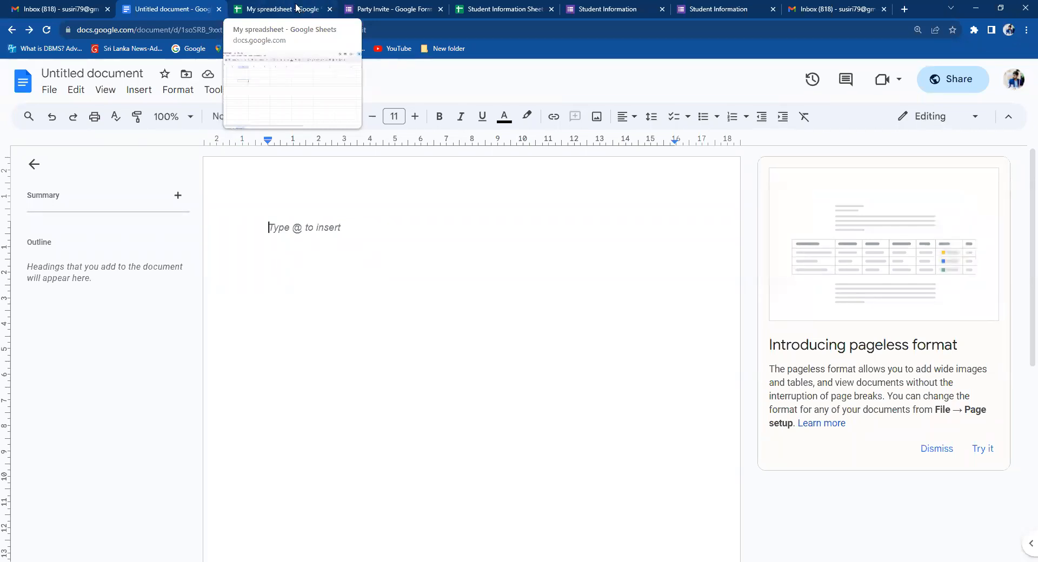
click(317, 4)
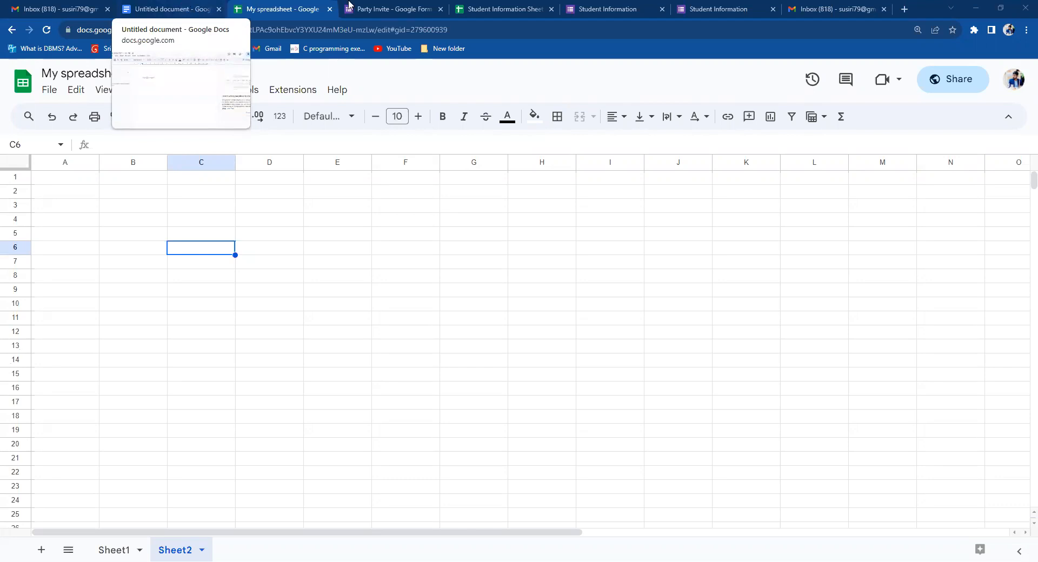
Pass through the Untitled document to Gmail and open Google Forms from the apps grid in a new tab.
mouse_move(349, 5)
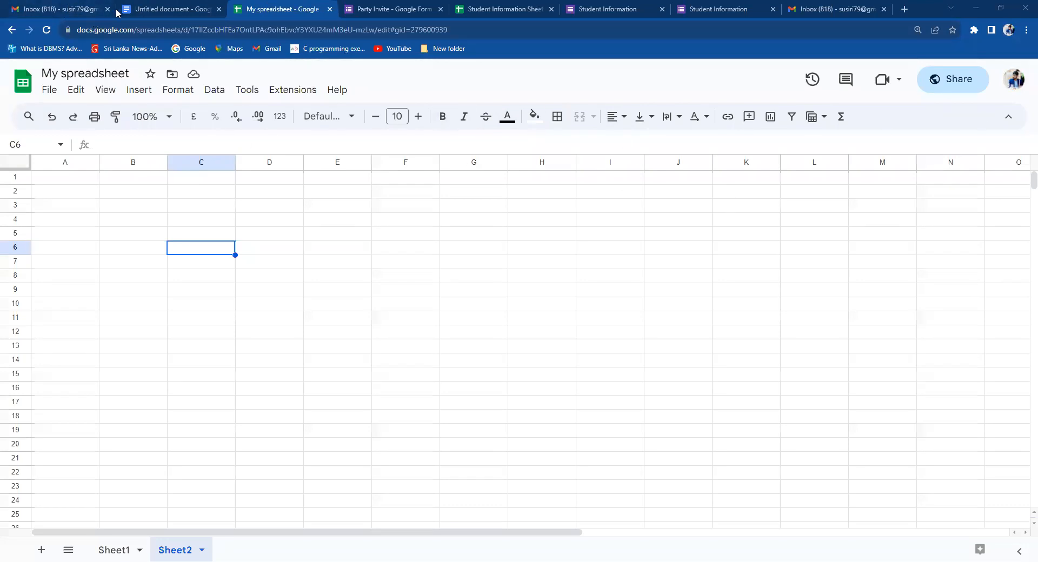
mouse_move(198, 15)
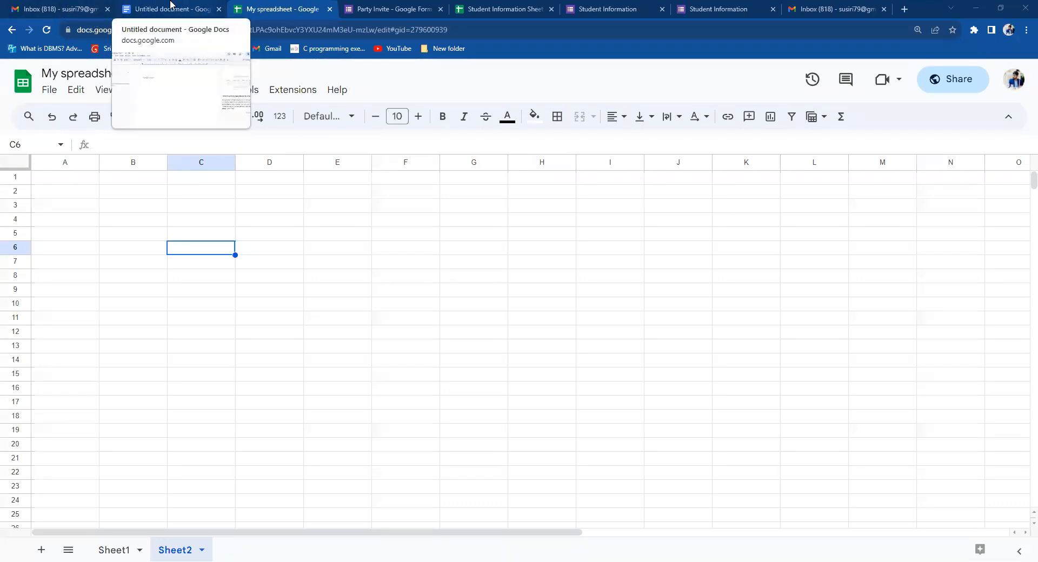
click(170, 8)
click(64, 8)
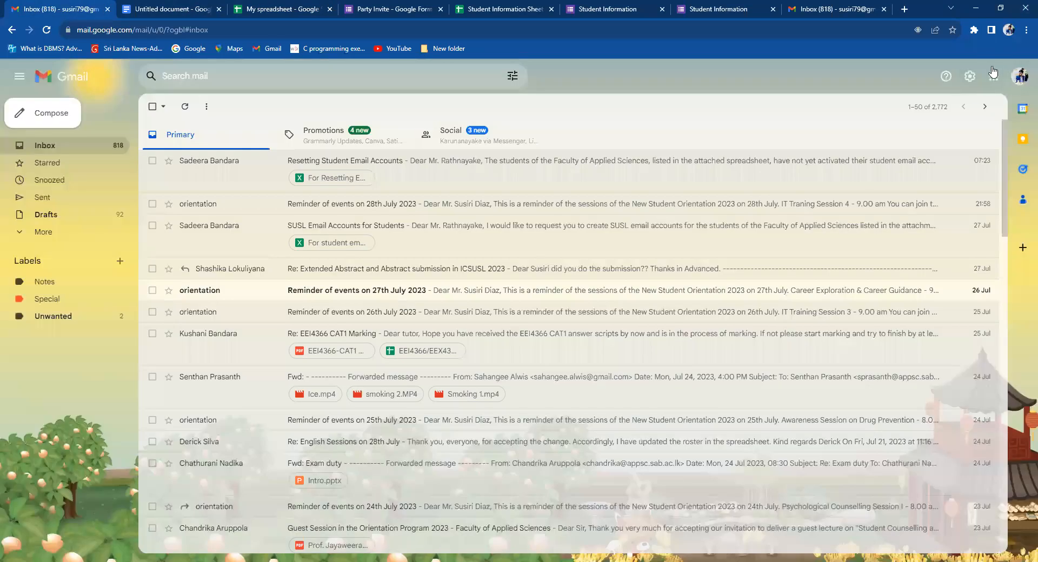
click(994, 76)
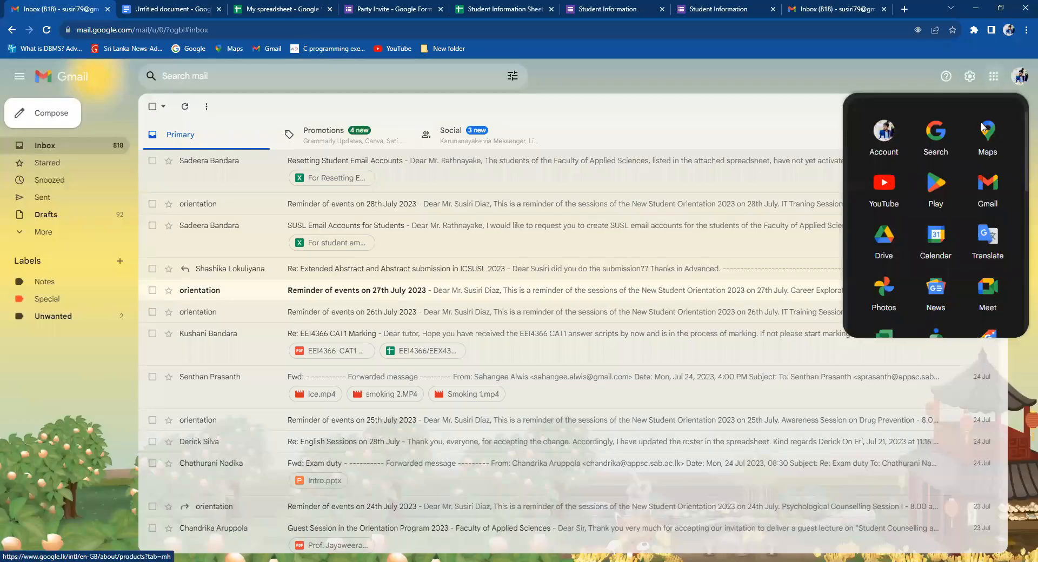
scroll(1021, 241, down, 6)
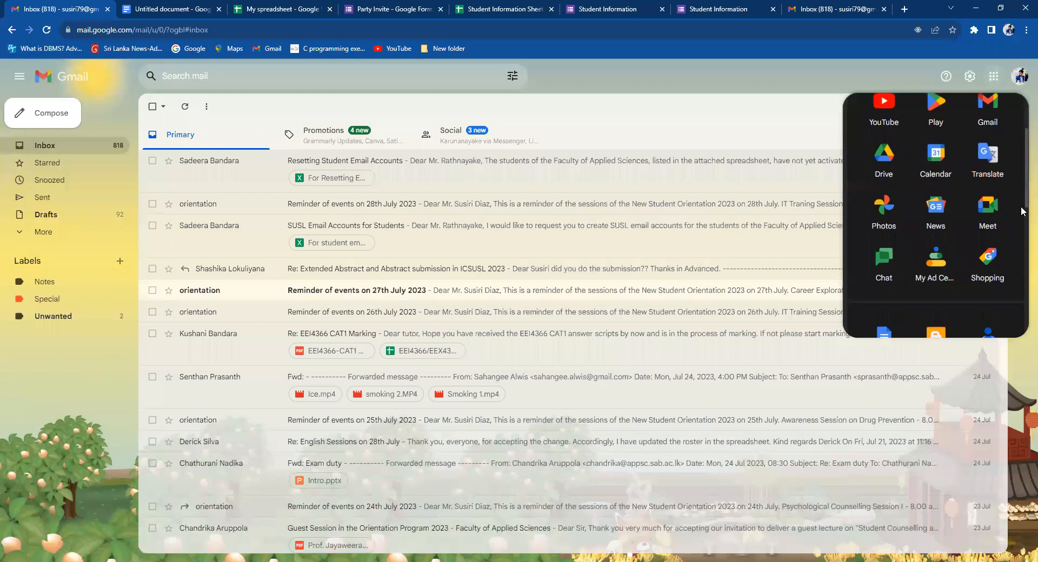
drag(1021, 237, 1021, 267)
click(938, 268)
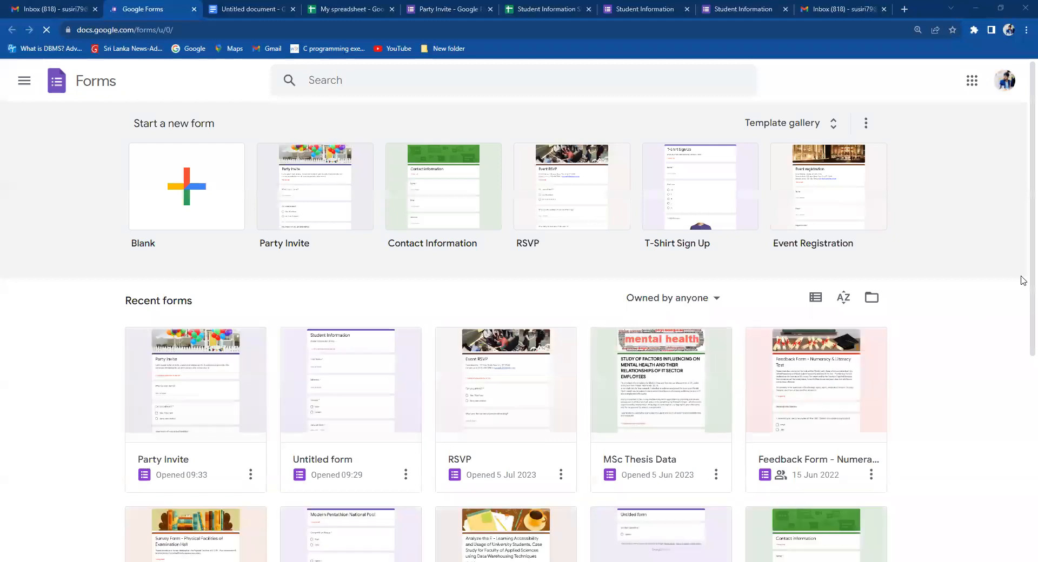
Scroll the Forms home page's templates and recent forms, including Party Invite.
scroll(189, 417, down, 1)
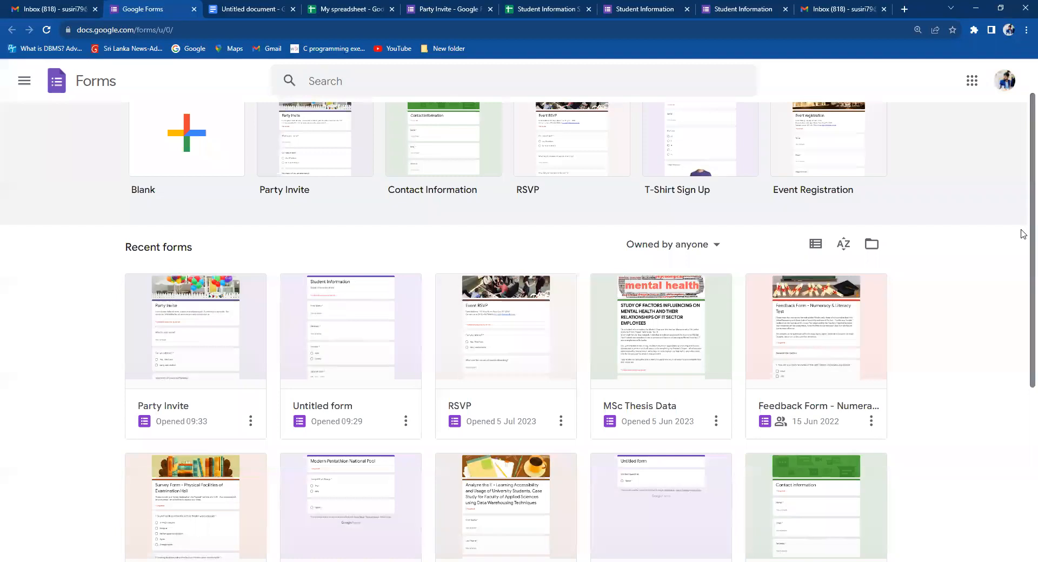
scroll(1022, 240, down, 1)
scroll(1023, 207, up, 2)
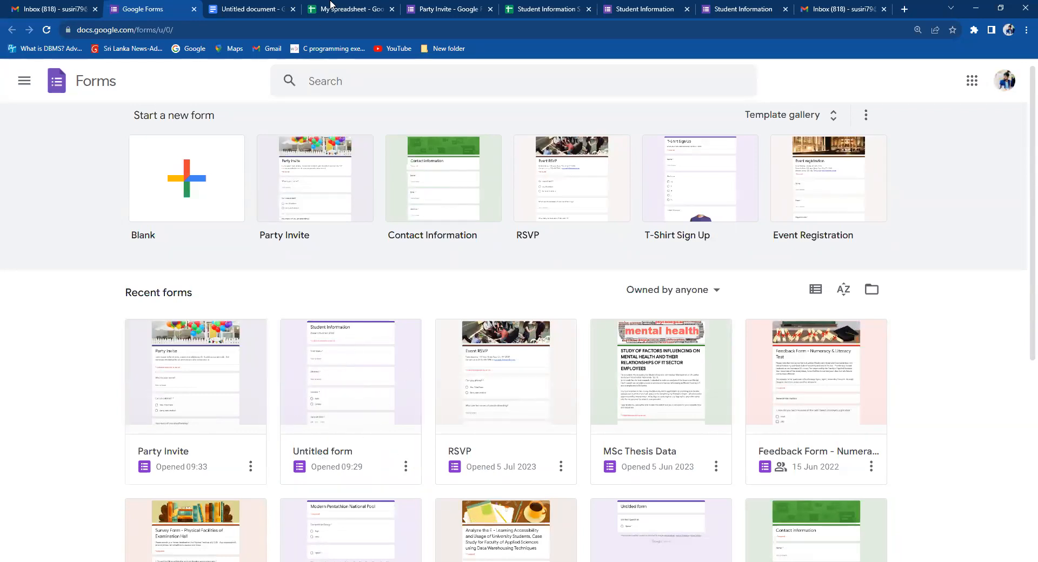
Switch to the blank Untitled document in Google Docs.
click(224, 7)
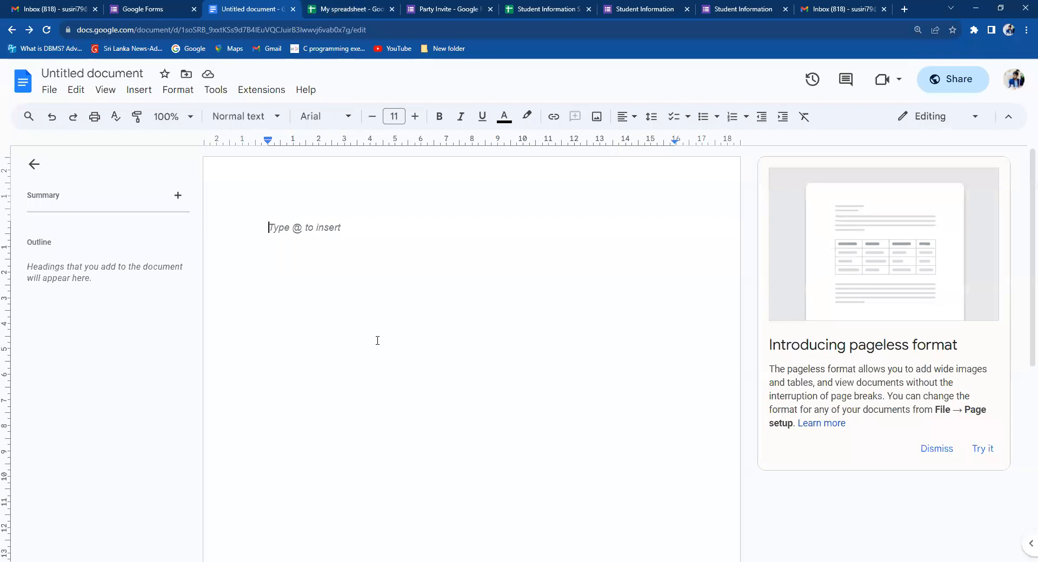
View the File > Download formats for the blank document, then dismiss the menu.
click(49, 89)
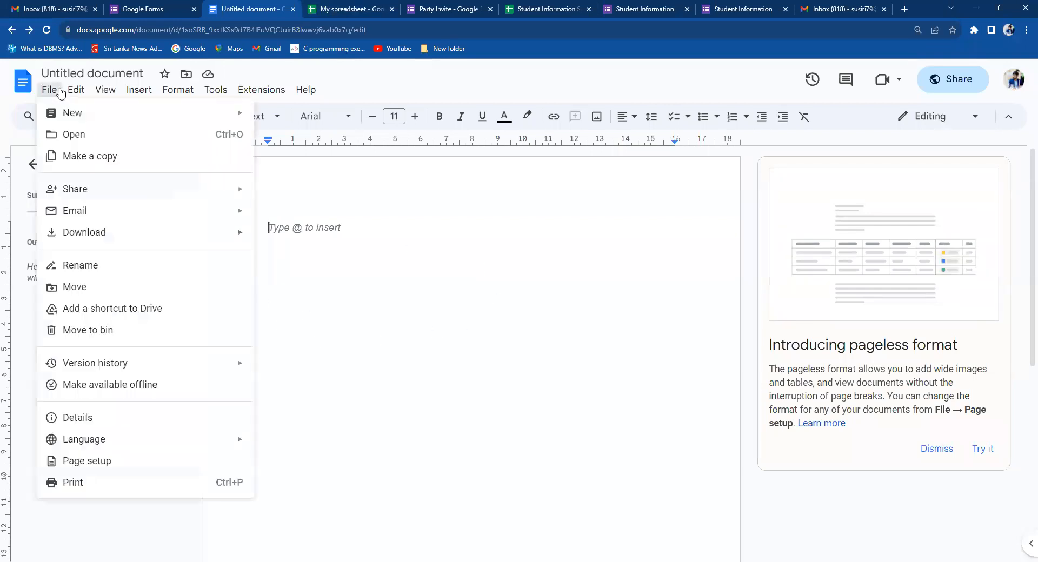
mouse_move(226, 241)
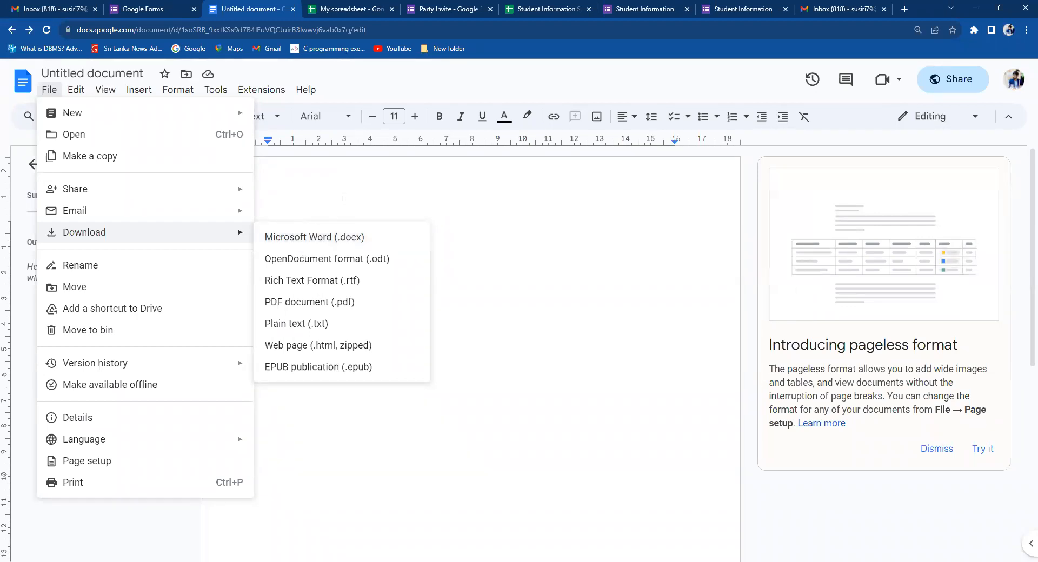
click(502, 314)
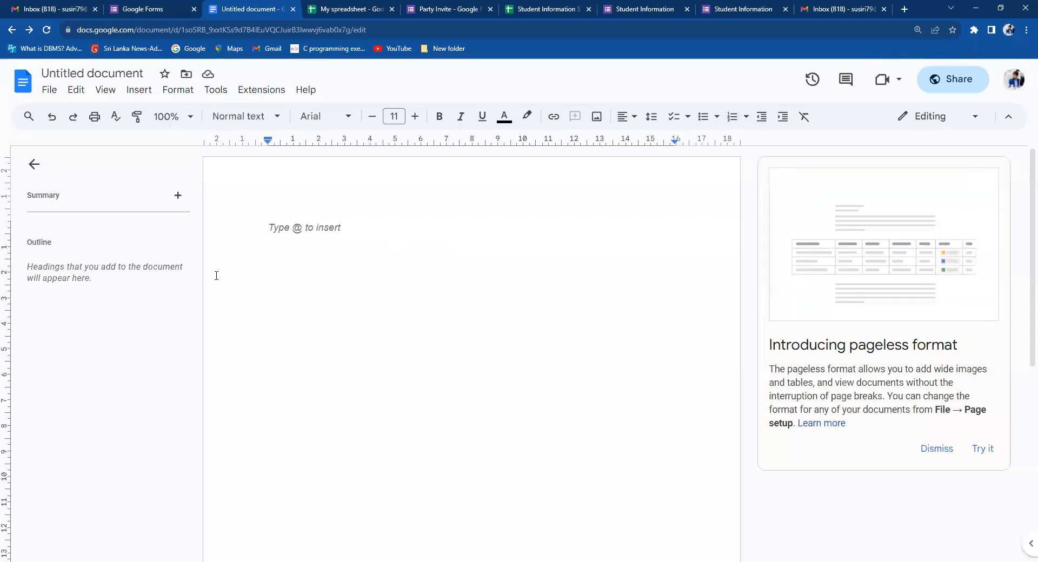
Recheck the download formats, then move through My spreadsheet to the Party Invite form.
click(54, 91)
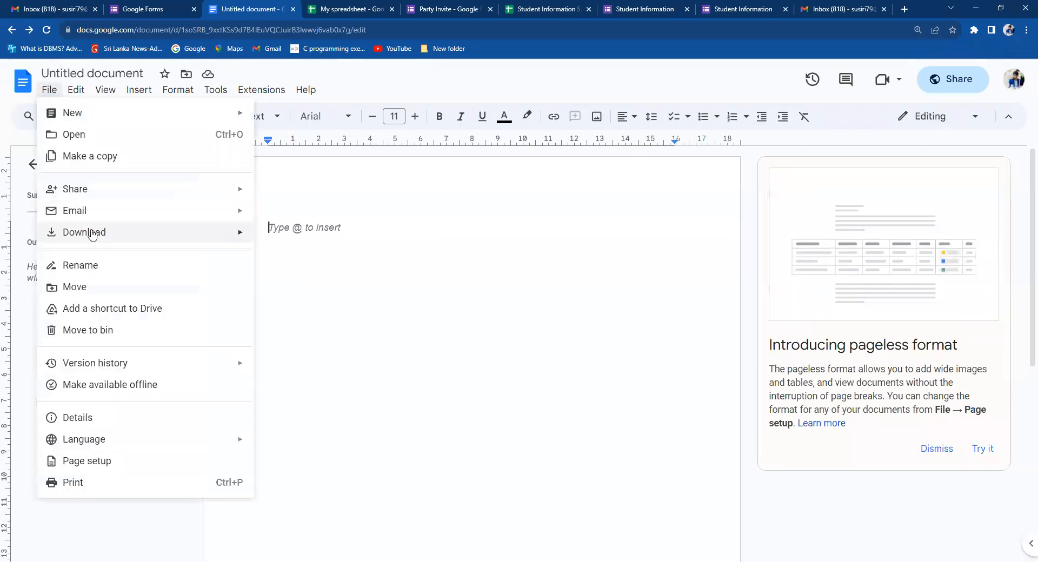
mouse_move(95, 232)
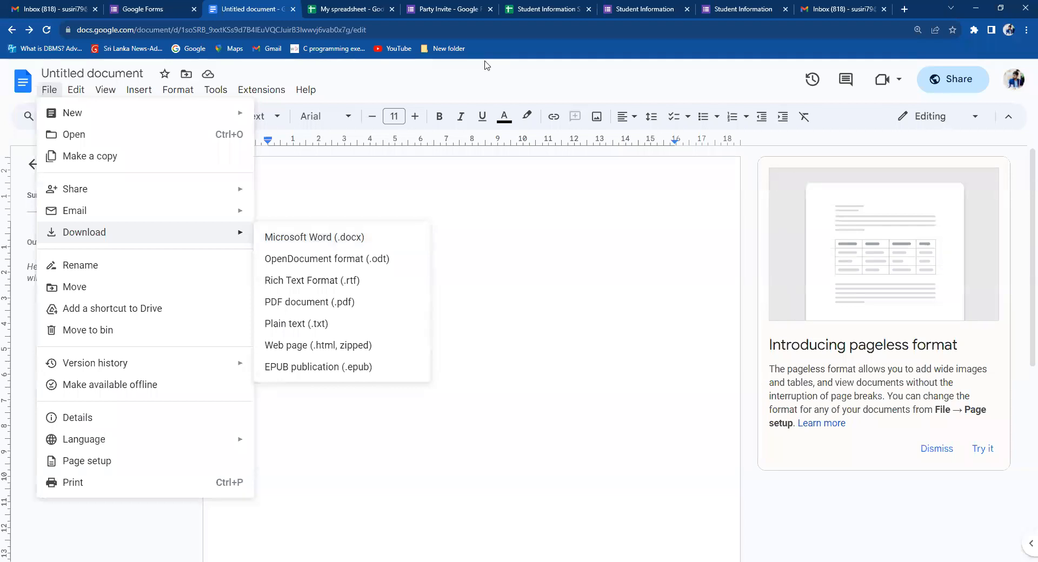
click(536, 45)
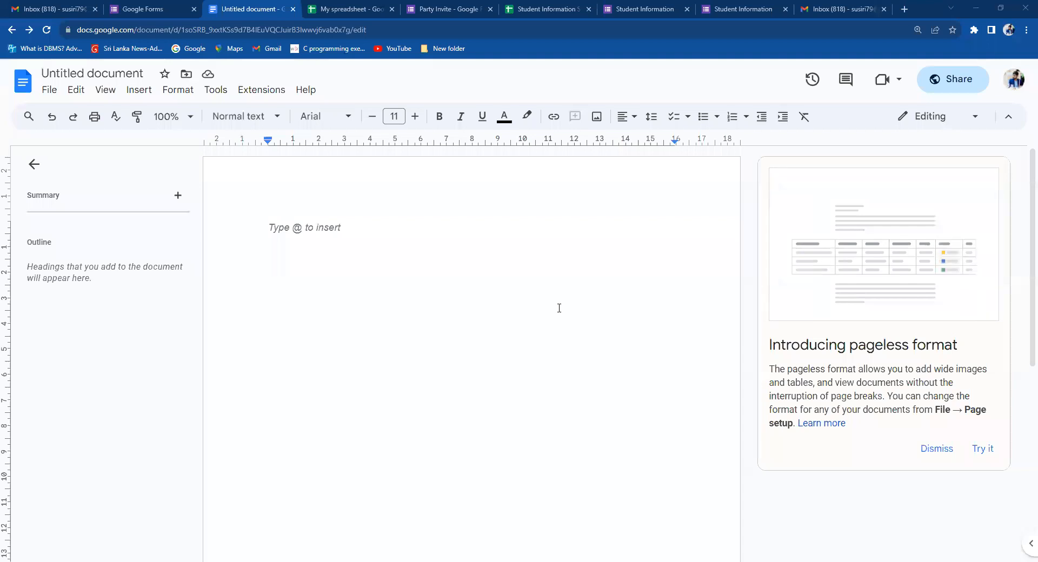
click(329, 7)
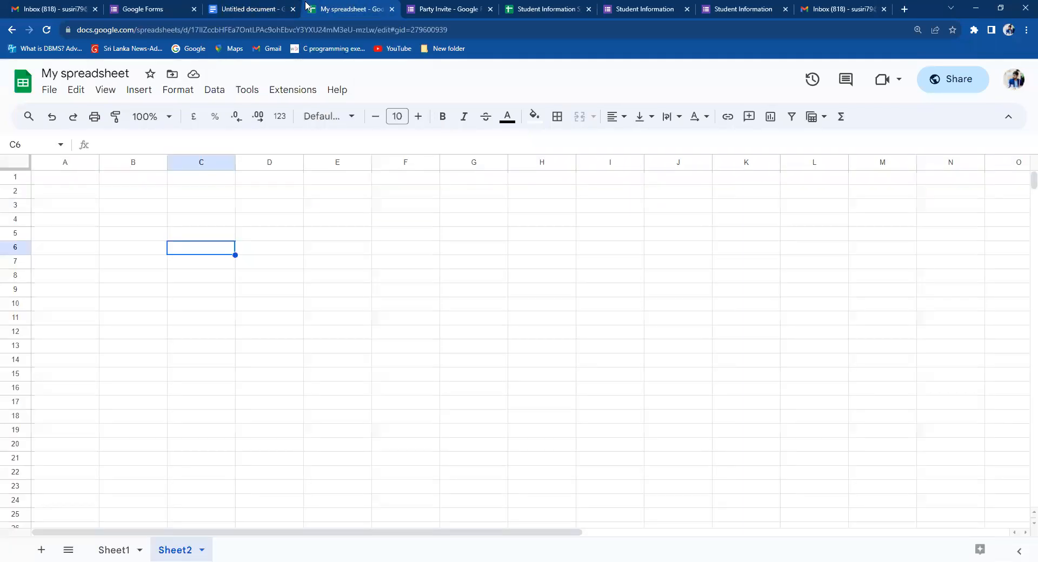
key(ctrl+Tab)
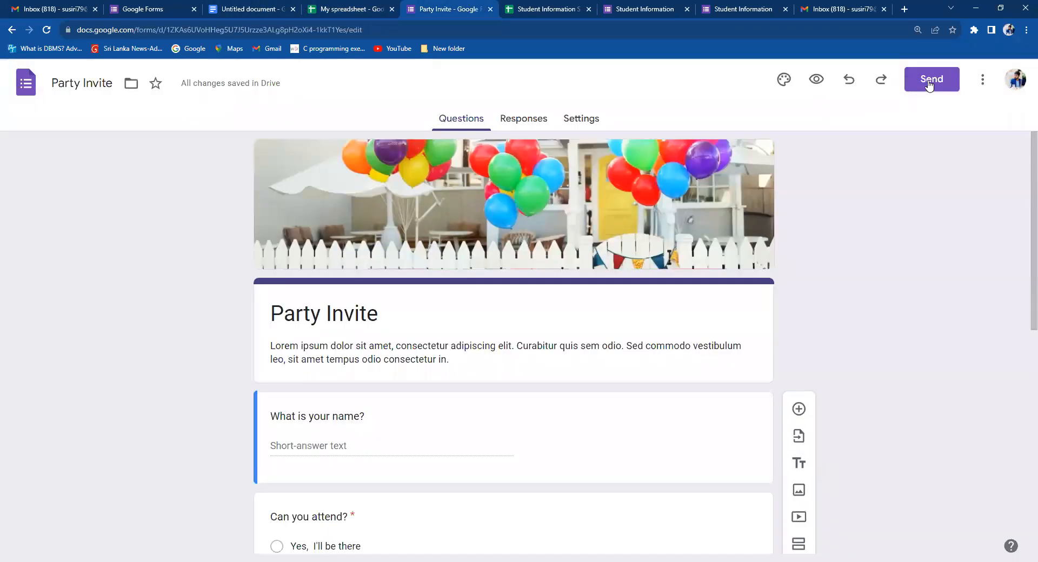
View the Party Invite form's shareable link without sending, then its Responses page showing 0 responses.
click(930, 81)
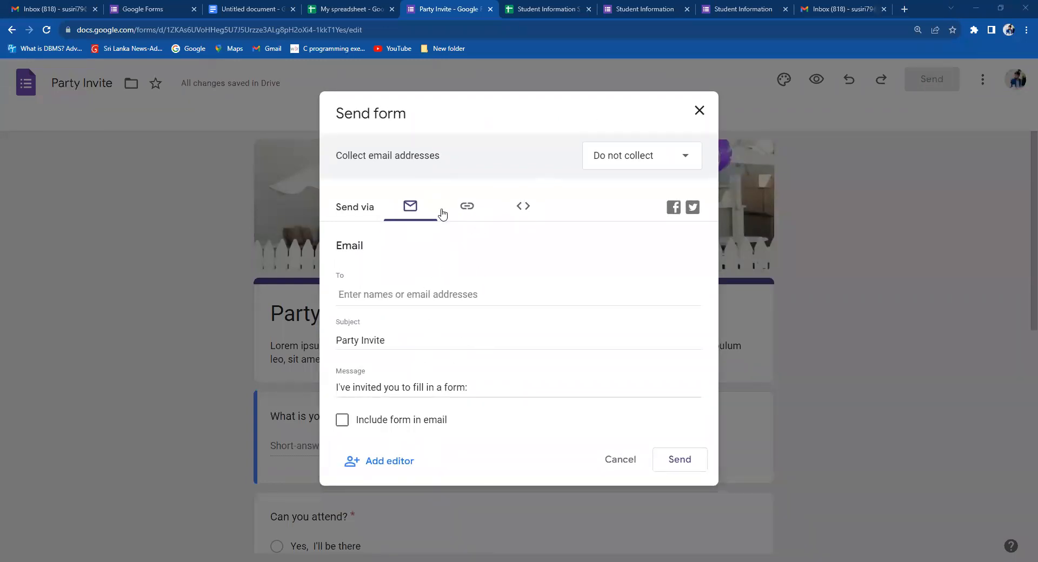
click(466, 206)
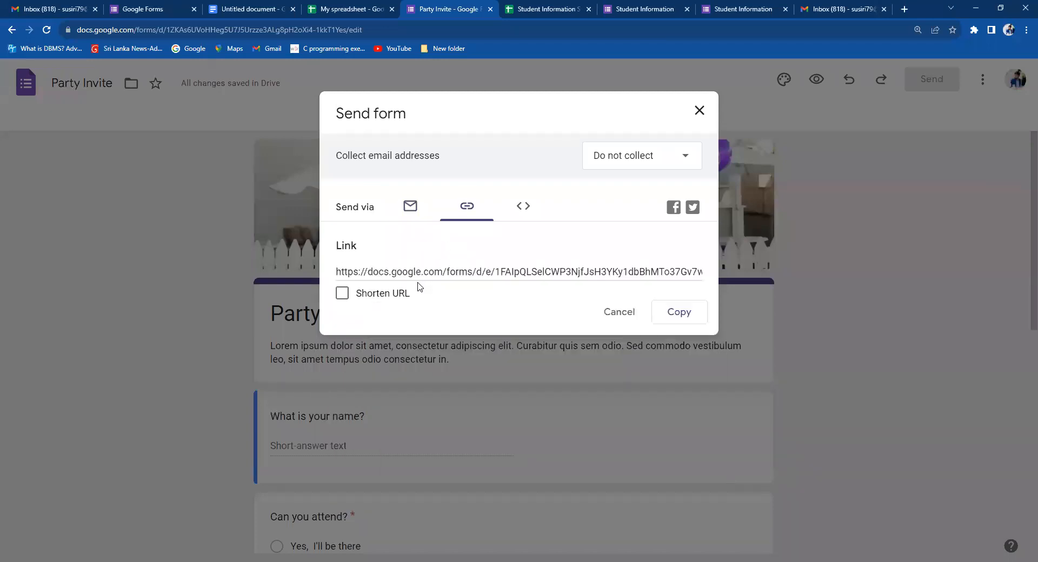
click(696, 112)
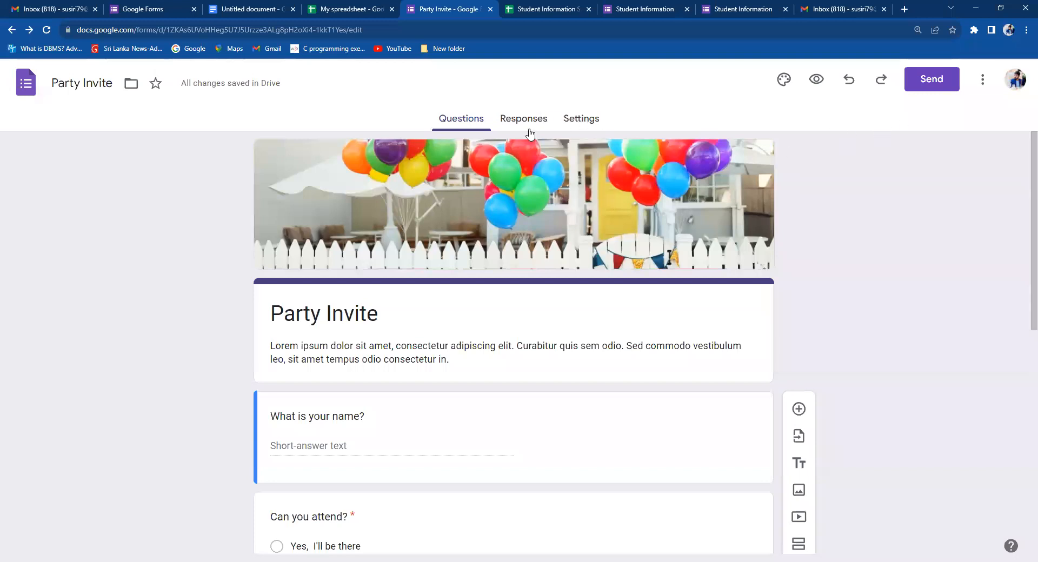
click(527, 123)
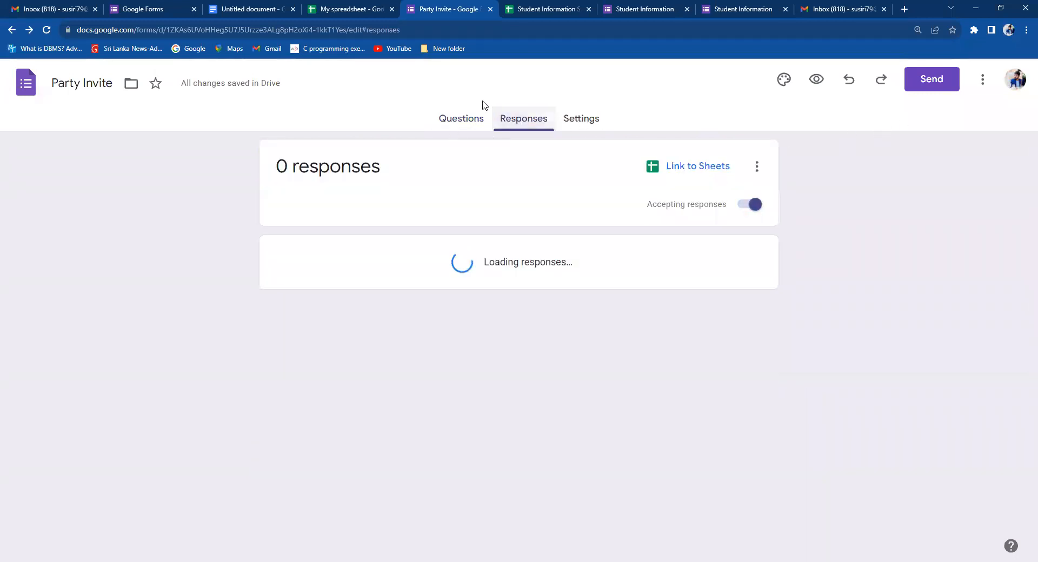